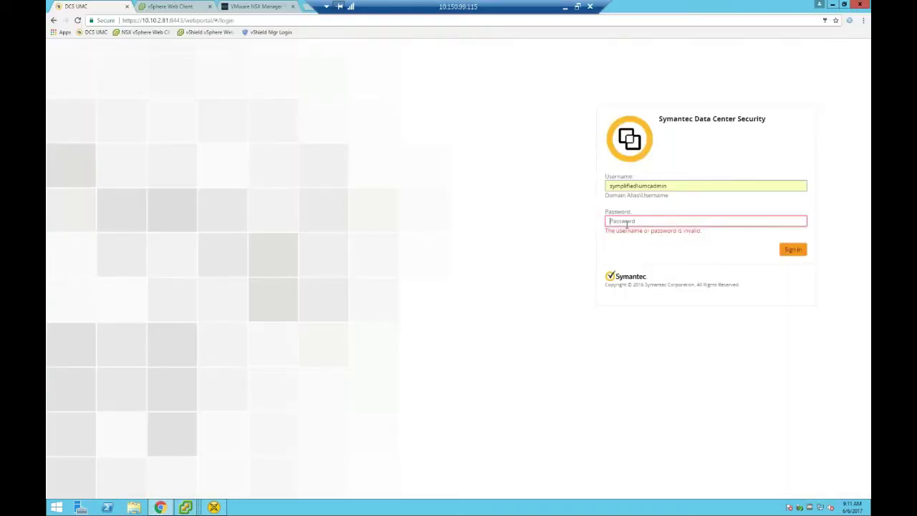
Step: Sign in to Symantec Data Center Security by entering the account password
type("*******")
key("Return")
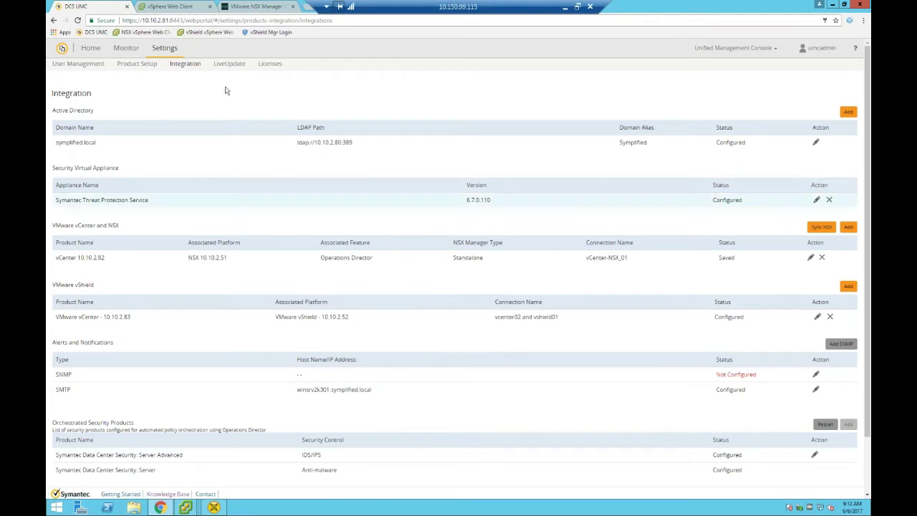
Step: Review the vCenter Server connection settings of the NSX Management Service in NSX Manager, and close them without editing
left_click(255, 6)
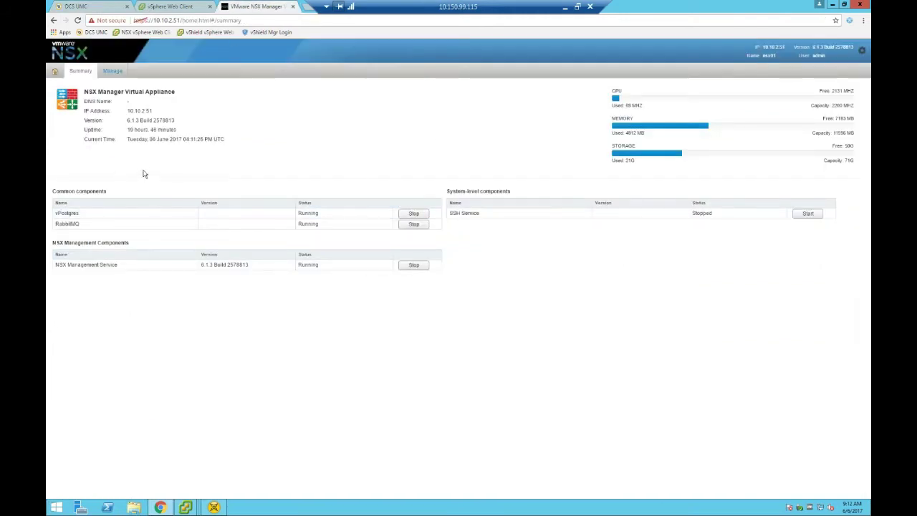
left_click(112, 70)
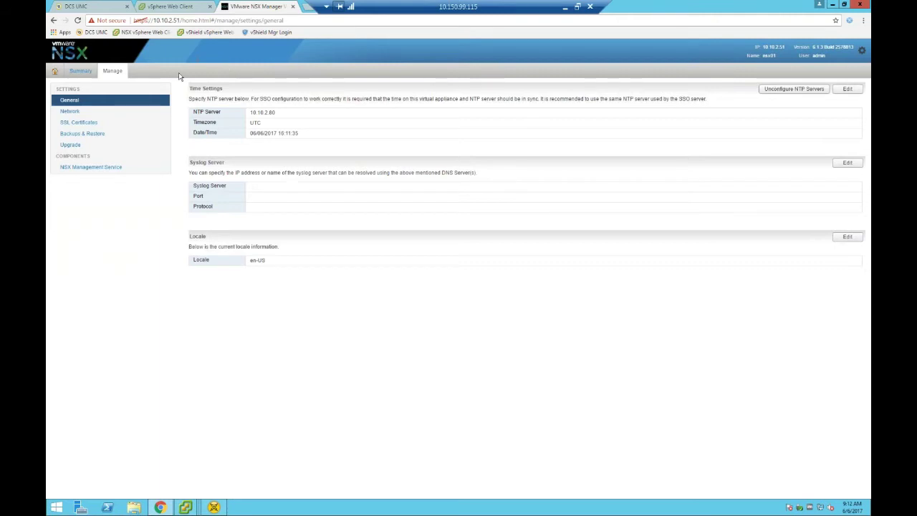
left_click(93, 172)
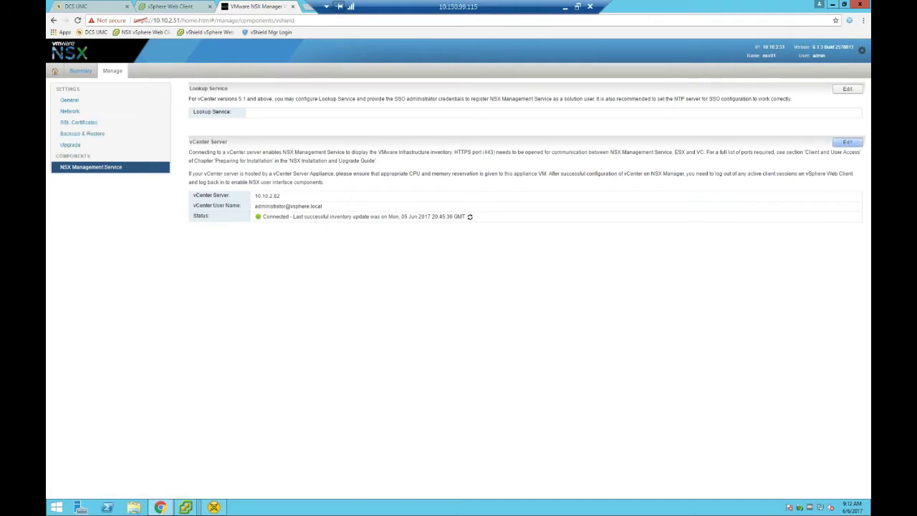
left_click(847, 142)
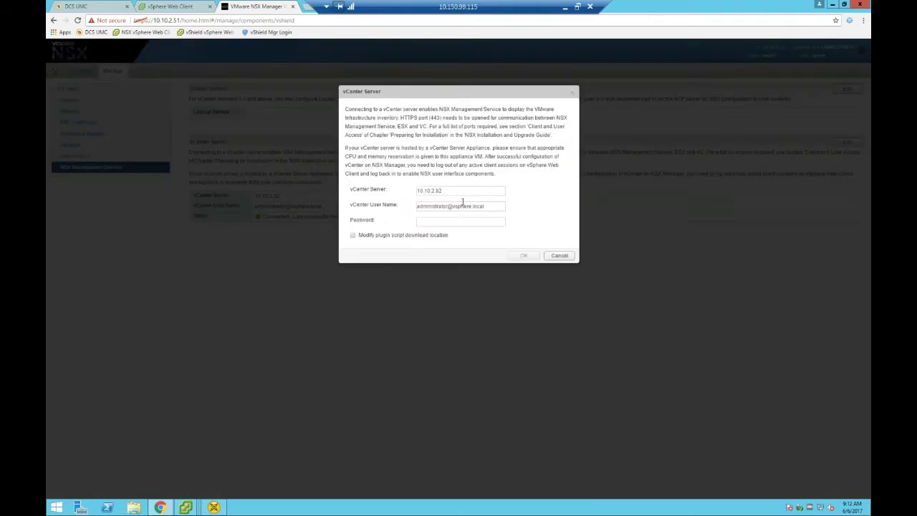
left_click(558, 255)
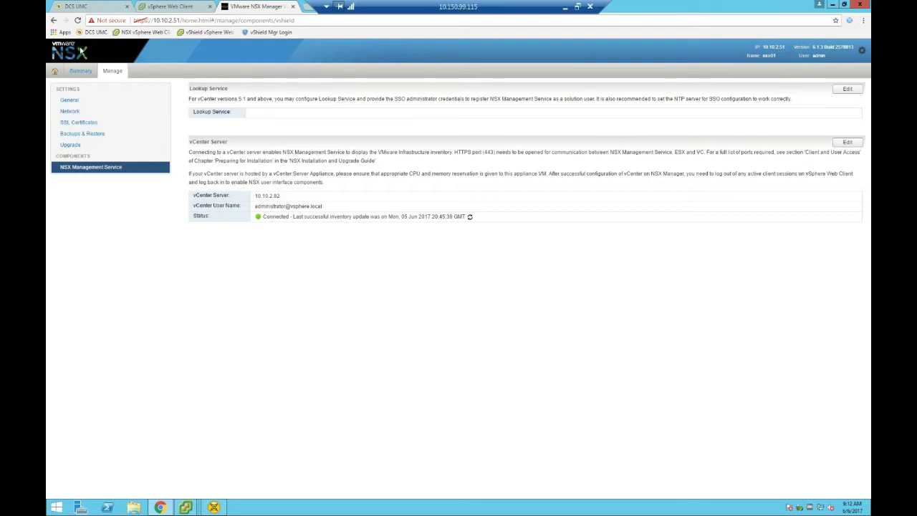
Step: Return to DCS UMC, inspect the new SVA upload by browsing to Symantec_Security_Virtual_Appliance_6.7.0.110_EN.ova, and cancel it
left_click(92, 8)
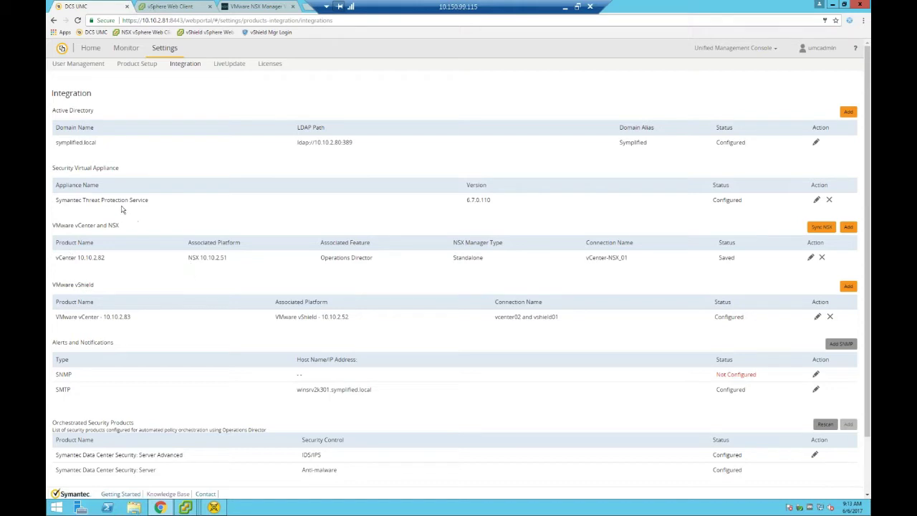
left_click(816, 200)
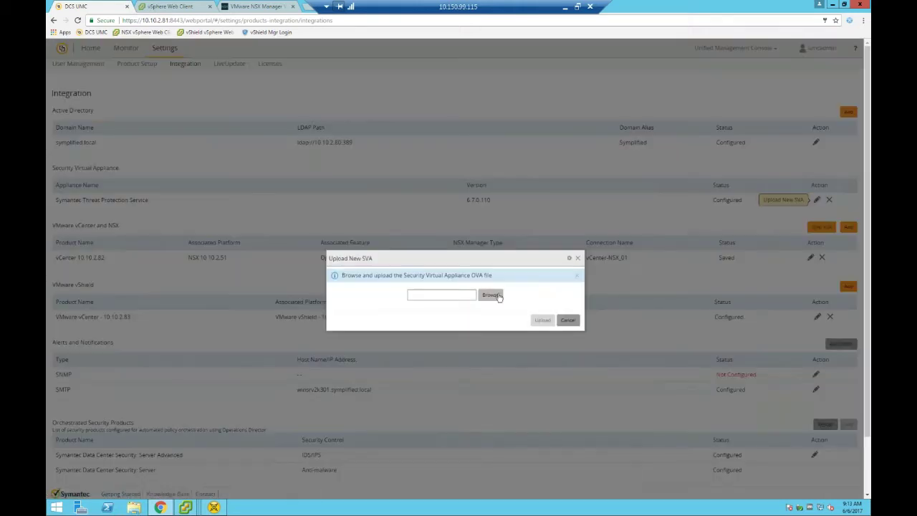
left_click(499, 296)
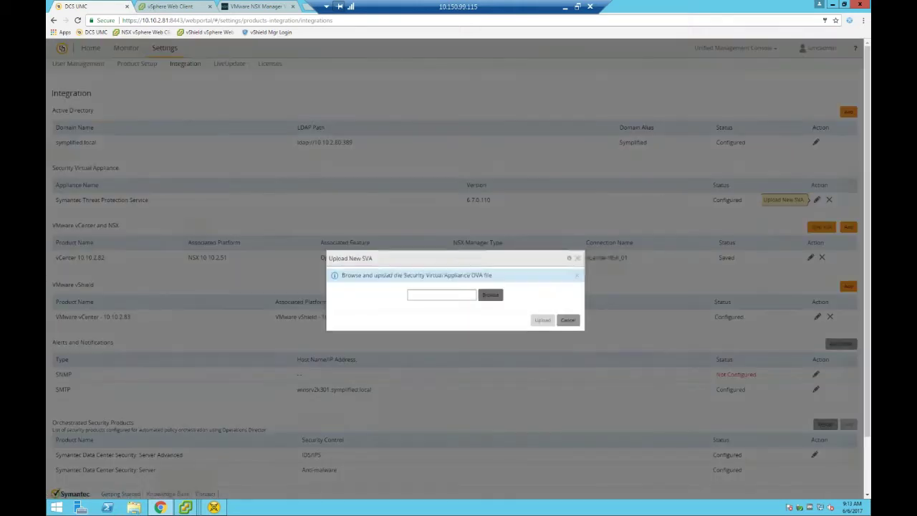
left_click(298, 131)
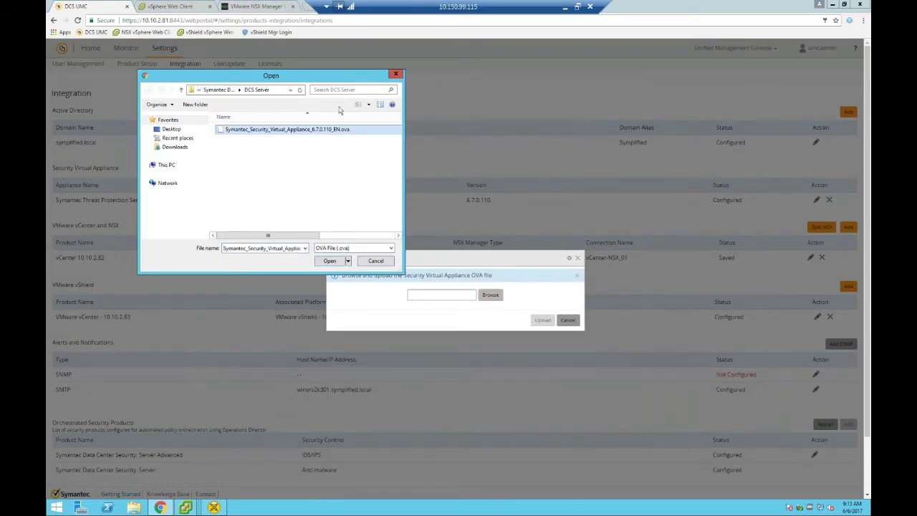
left_click(396, 74)
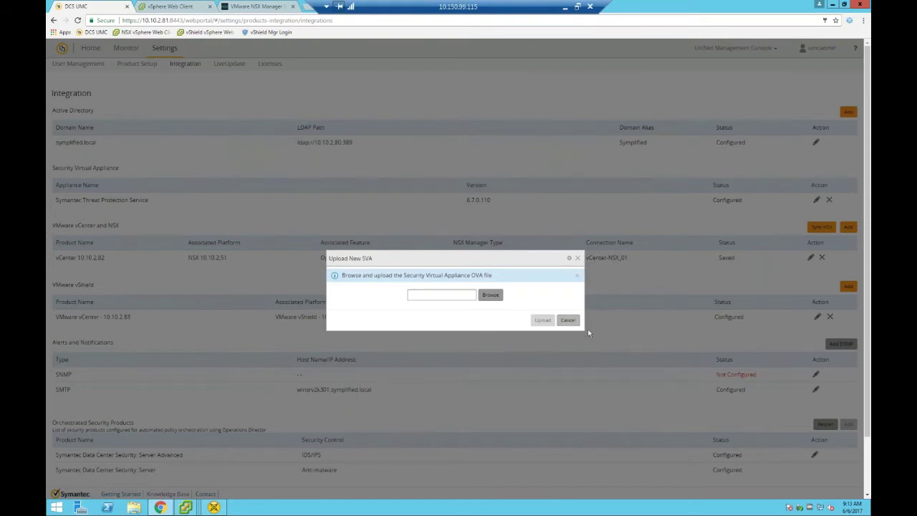
left_click(567, 320)
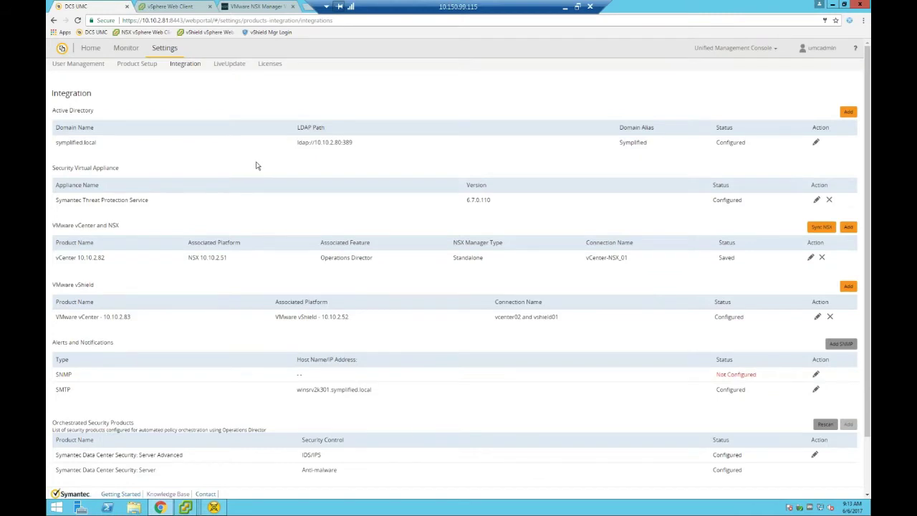
Step: Switch from the Unified Management Console to the Server console and view its virtual machine policies
left_click(691, 48)
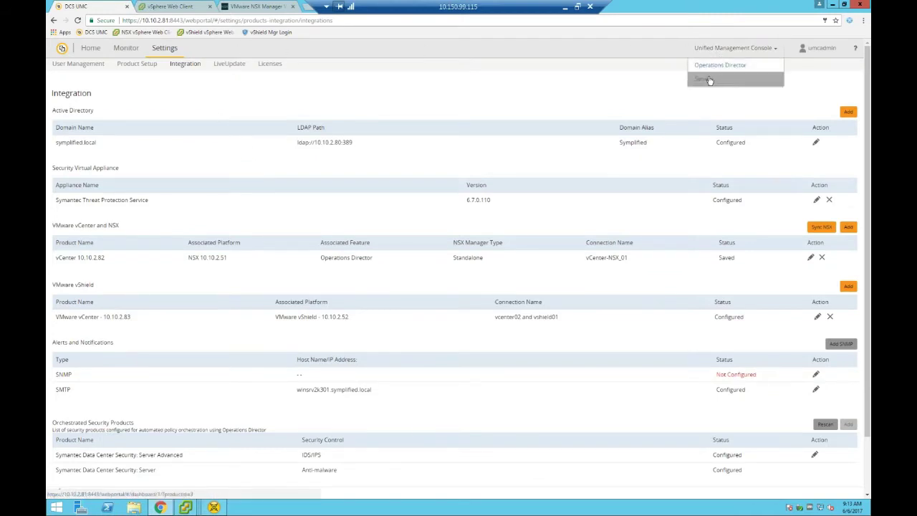
left_click(710, 78)
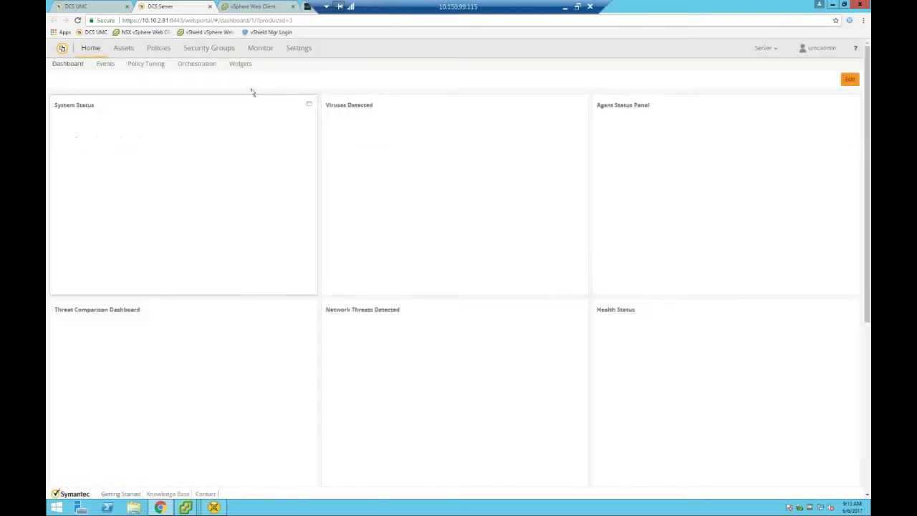
left_click(158, 48)
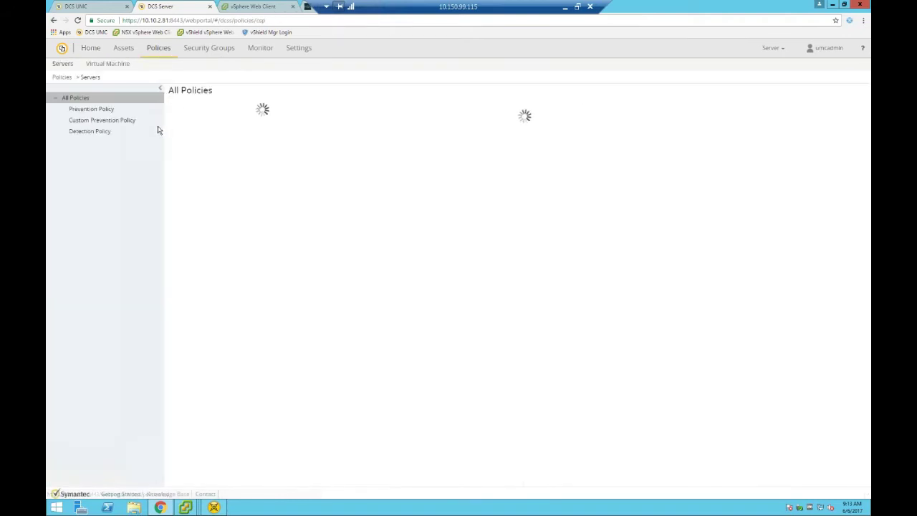
left_click(104, 64)
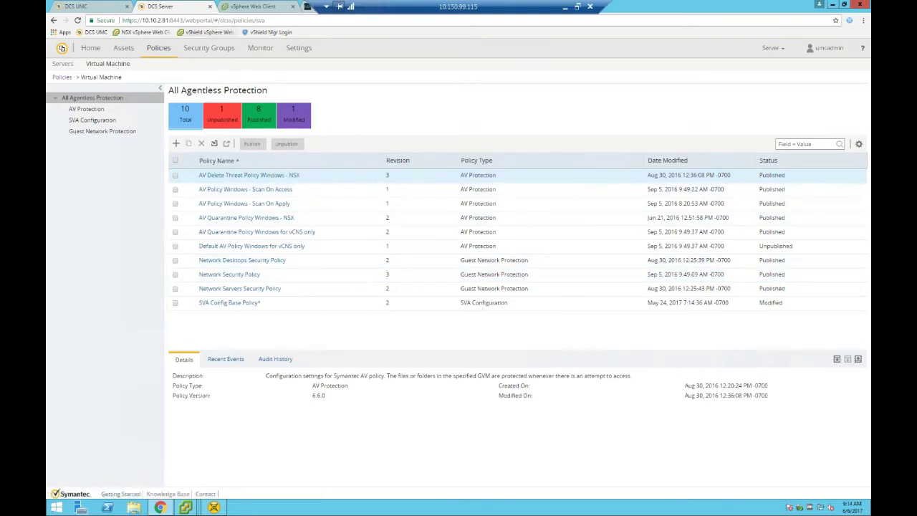
Step: Switch to vSphere Web Client and review the NSX installation's service deployments and host preparation
left_click(250, 8)
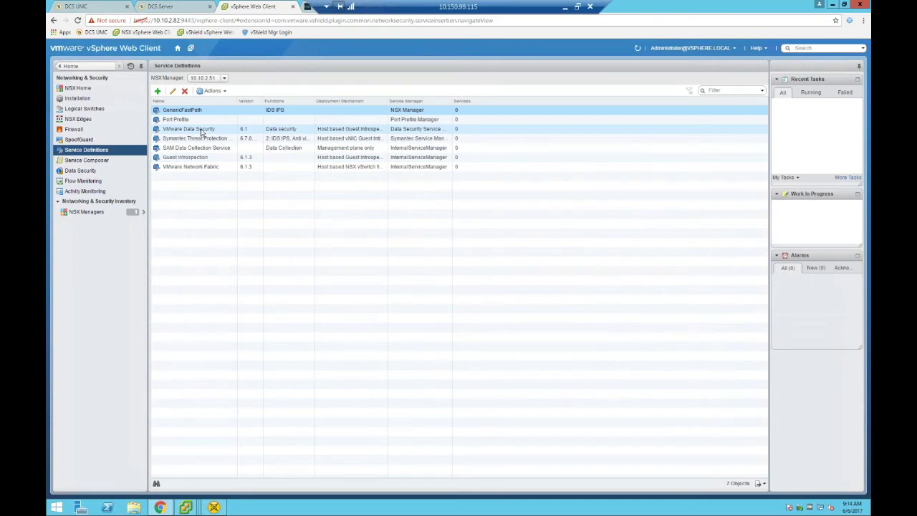
left_click(82, 100)
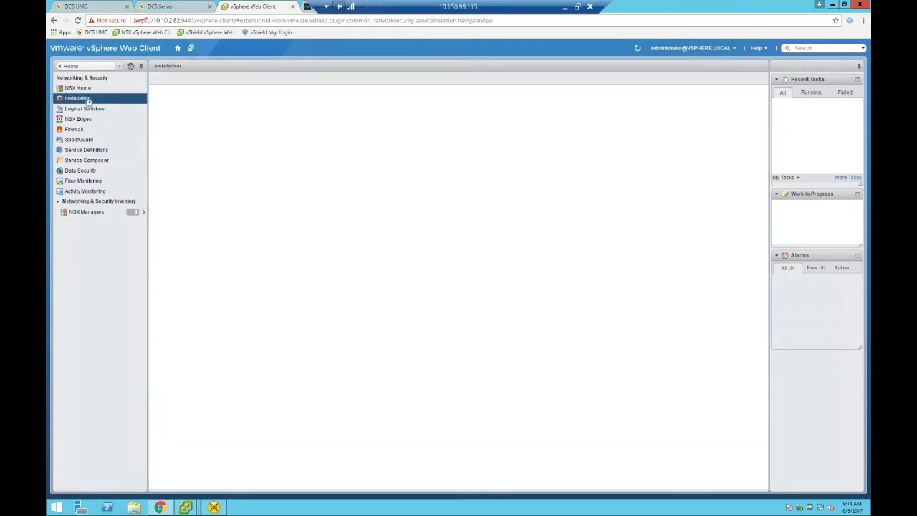
left_click(337, 78)
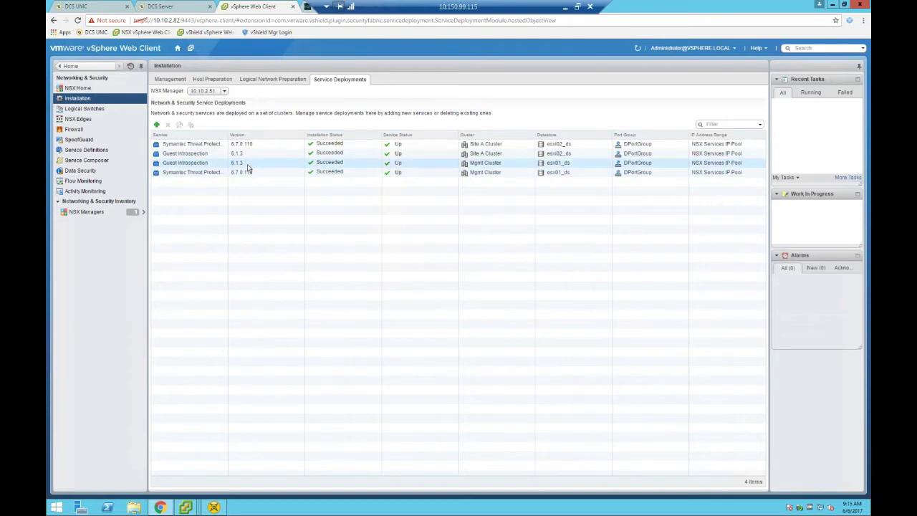
left_click(215, 80)
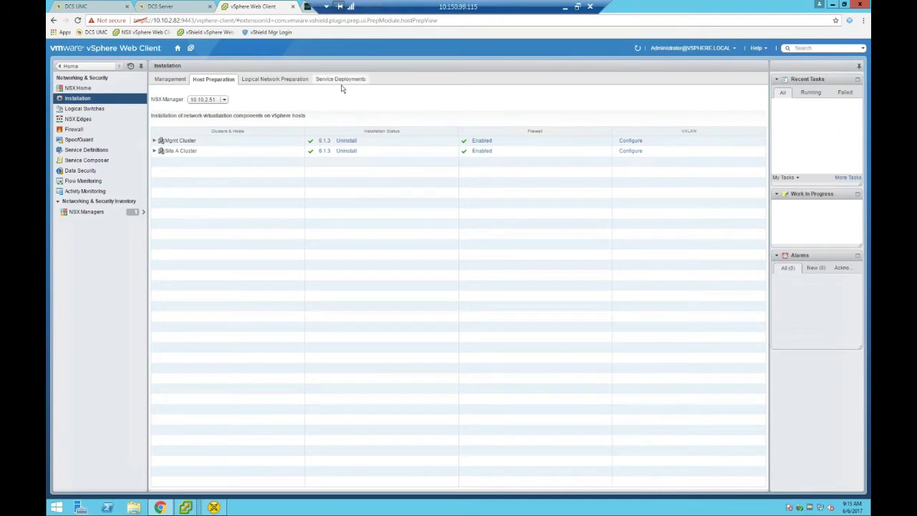
Step: Open the Servers Security Group from Service Composer for editing and view its name and description
left_click(86, 151)
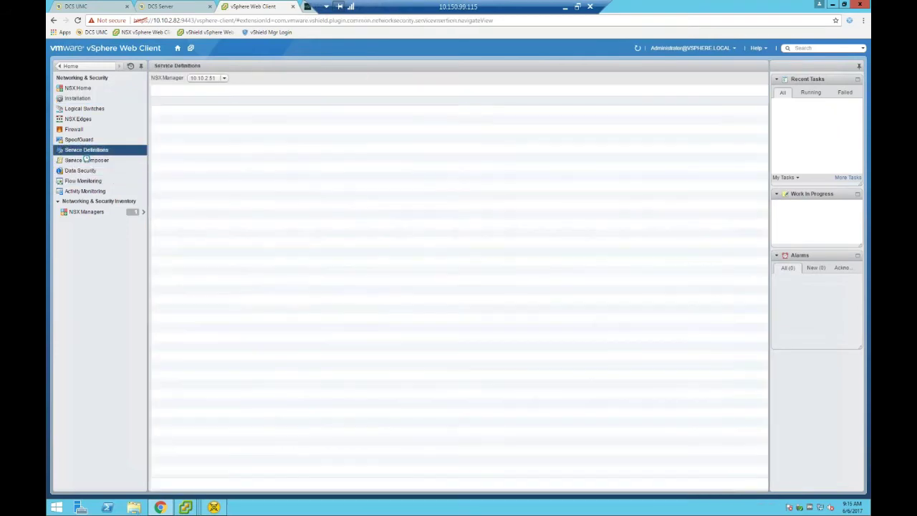
left_click(87, 160)
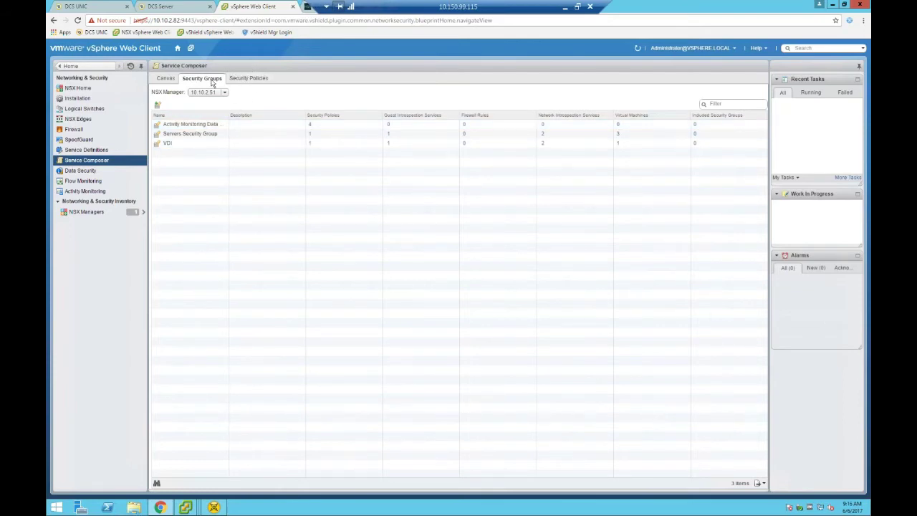
right_click(185, 136)
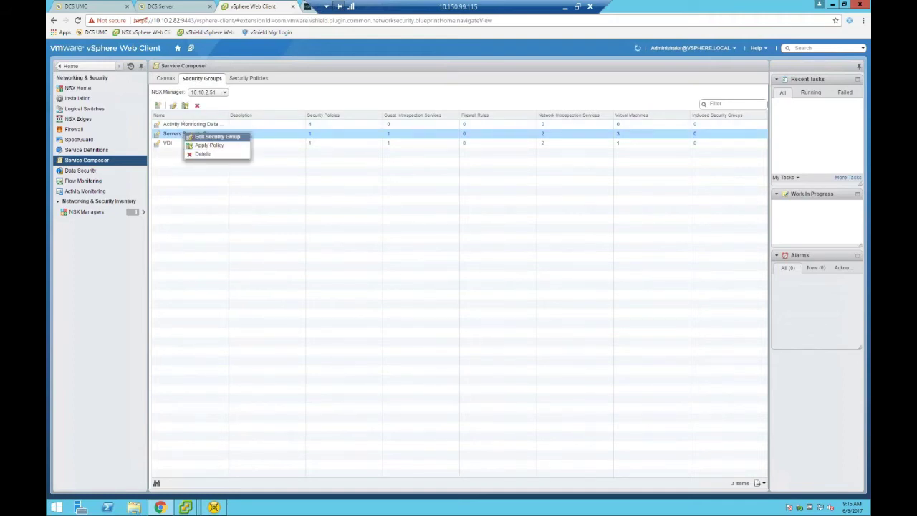
left_click(215, 136)
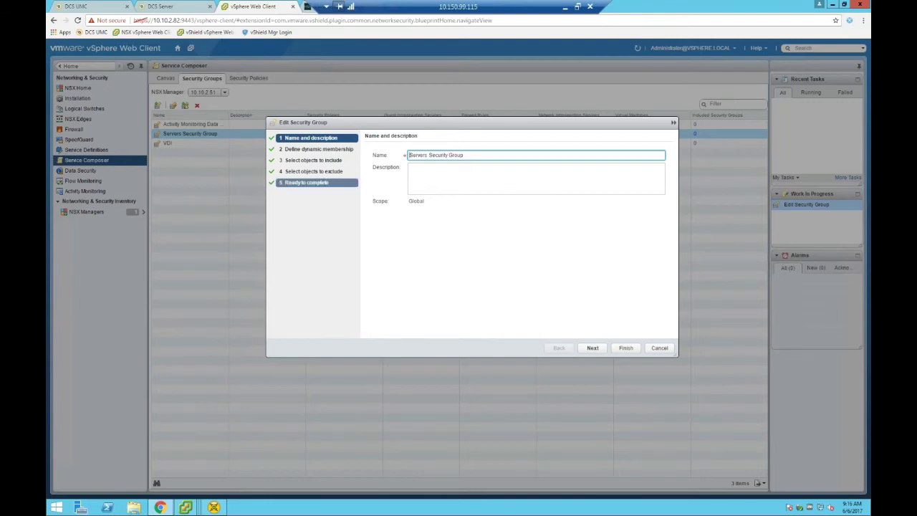
left_click(313, 160)
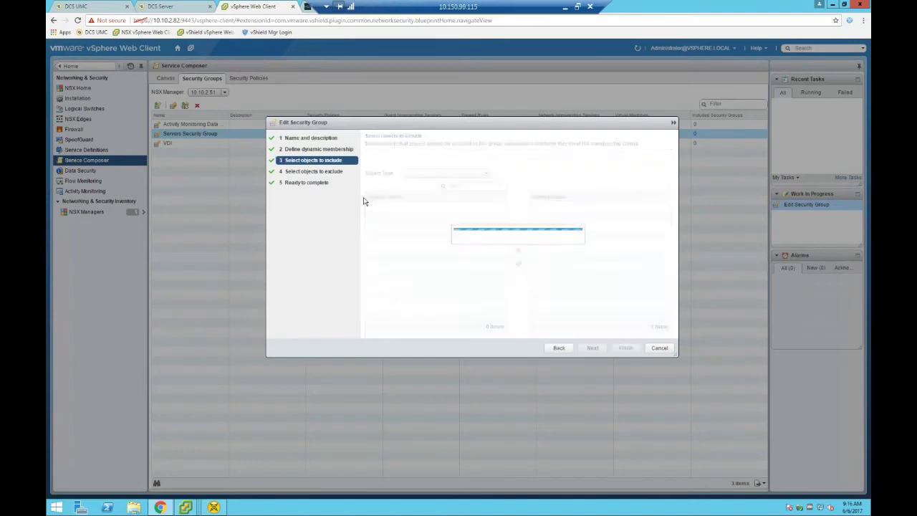
left_click(305, 138)
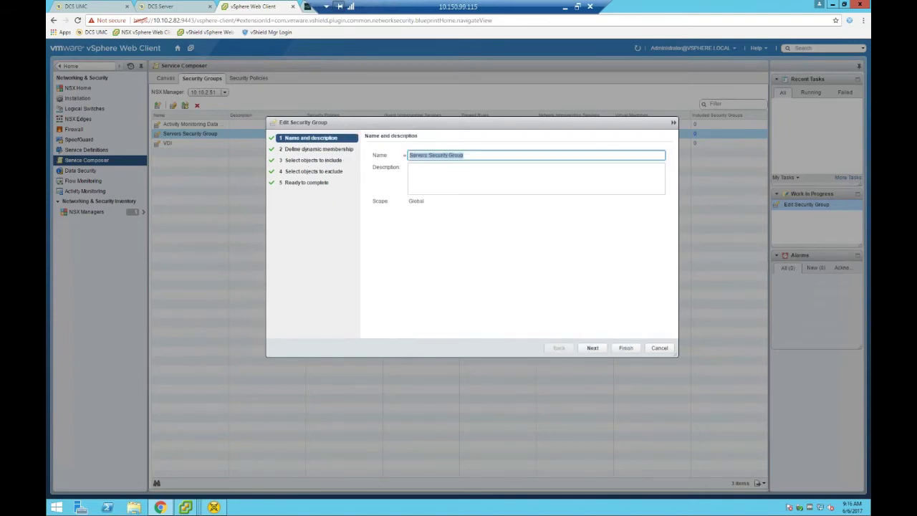
left_click(466, 157)
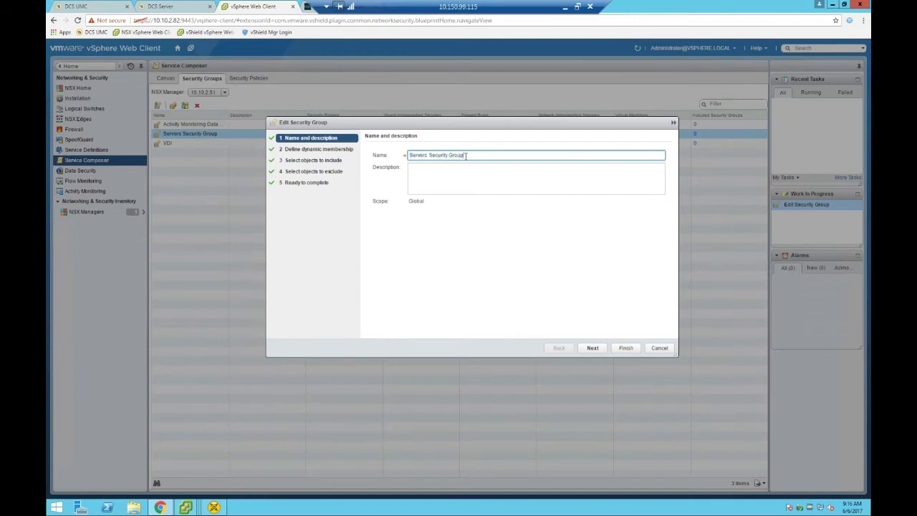
Step: Add a dynamic membership criterion to the Servers Security Group with Match Any, Computer OS Name and Contains, leaving its value empty
left_click(353, 152)
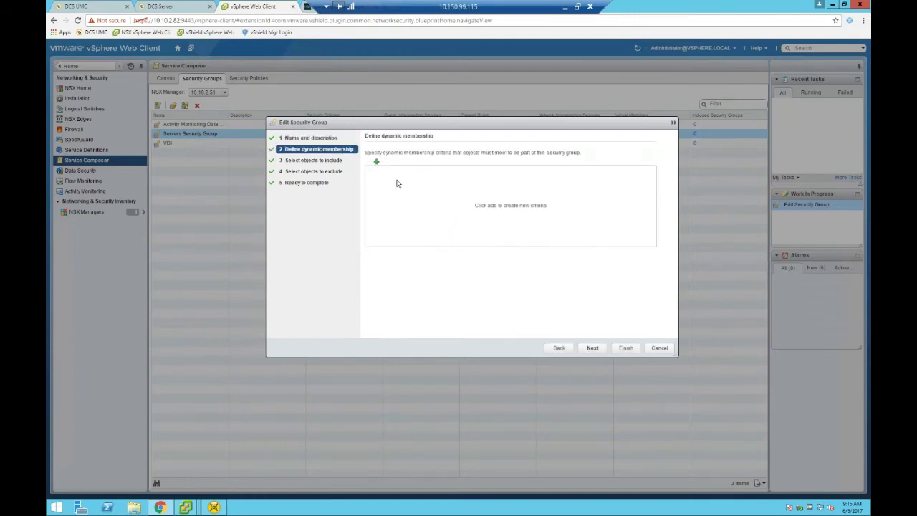
left_click(376, 161)
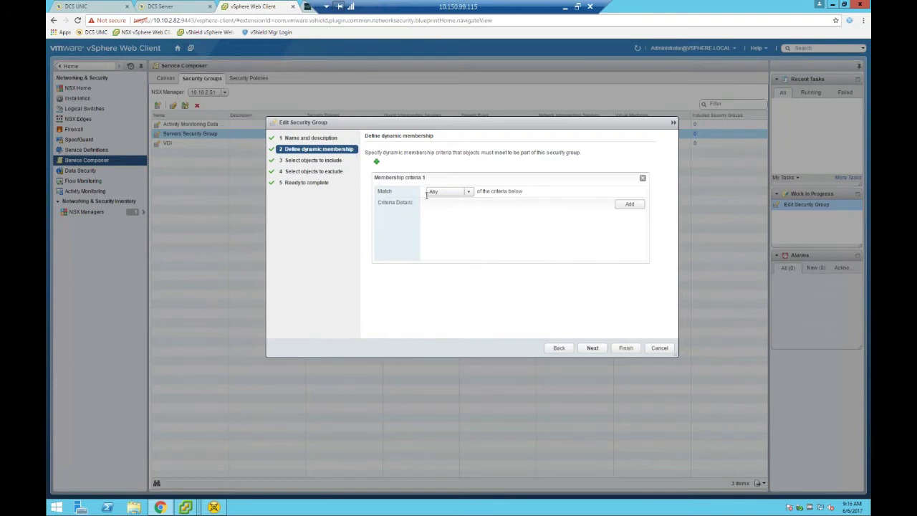
left_click(629, 204)
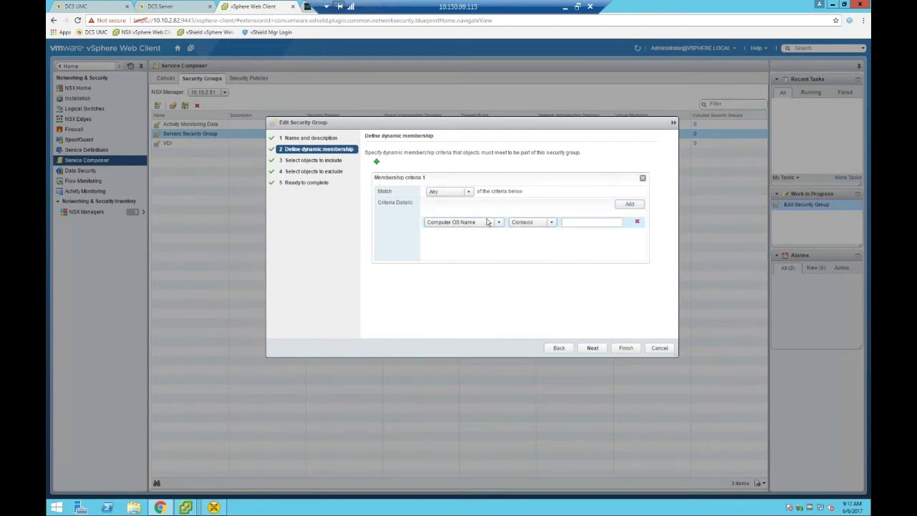
left_click(497, 222)
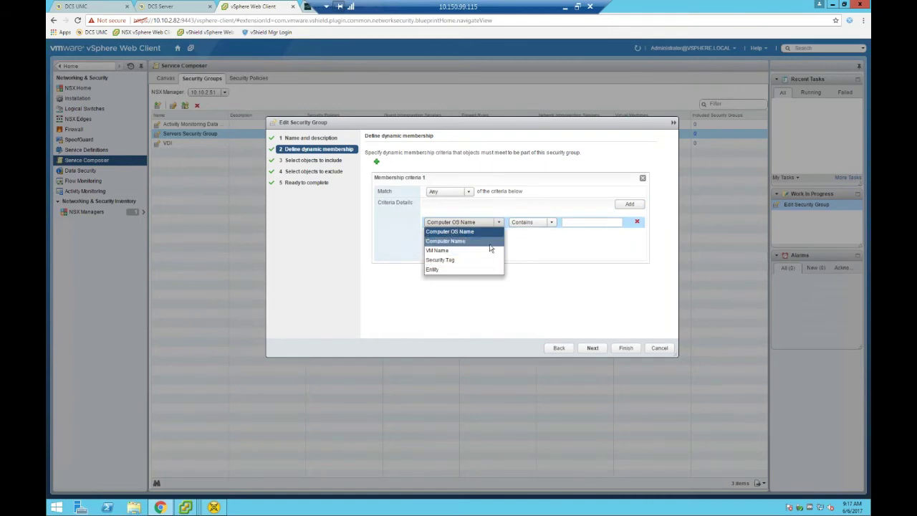
left_click(539, 201)
Step: Add Site A Cluster to the objects always included in the Servers Security Group, using the Cluster object type
left_click(313, 161)
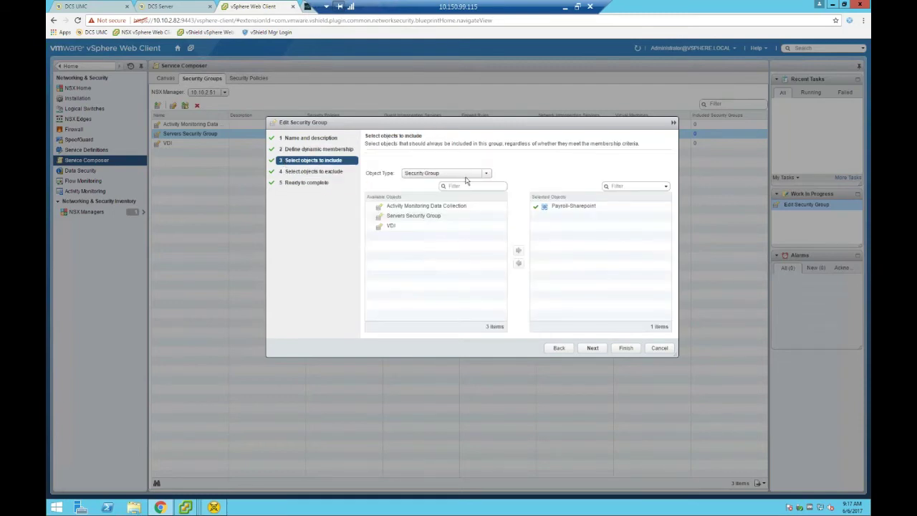
left_click(486, 173)
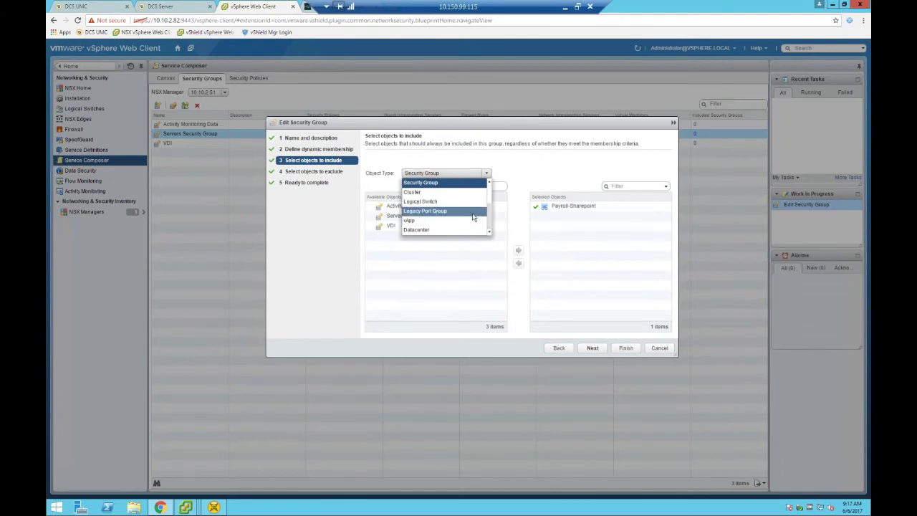
left_click(409, 195)
left_click(406, 216)
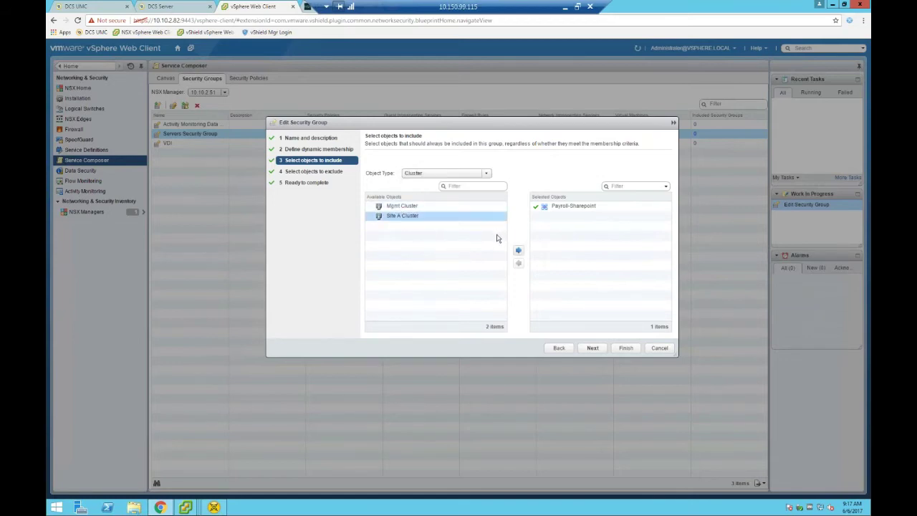
left_click(517, 250)
Step: Add virtual machine PAYROLLSRV02 (DB) to the objects always excluded from the Servers Security Group, and discard the group's edits
left_click(486, 172)
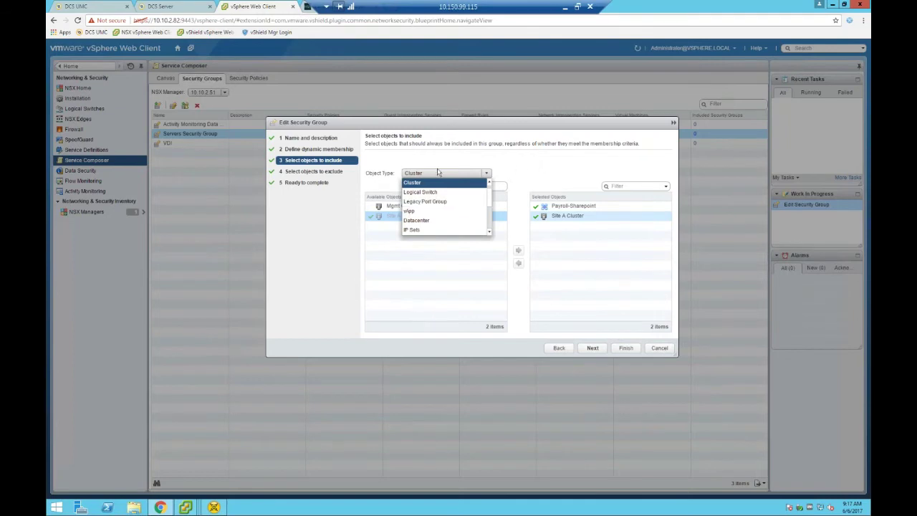
left_click(501, 167)
left_click(314, 171)
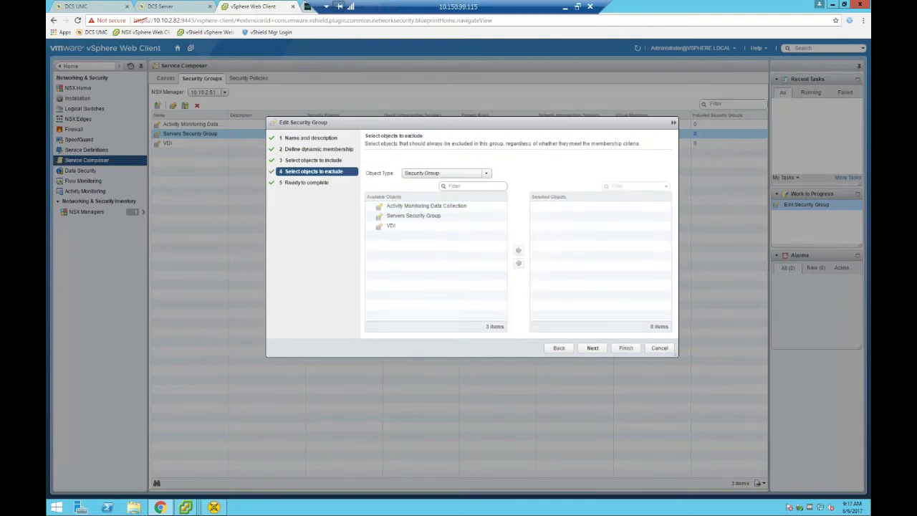
left_click(481, 174)
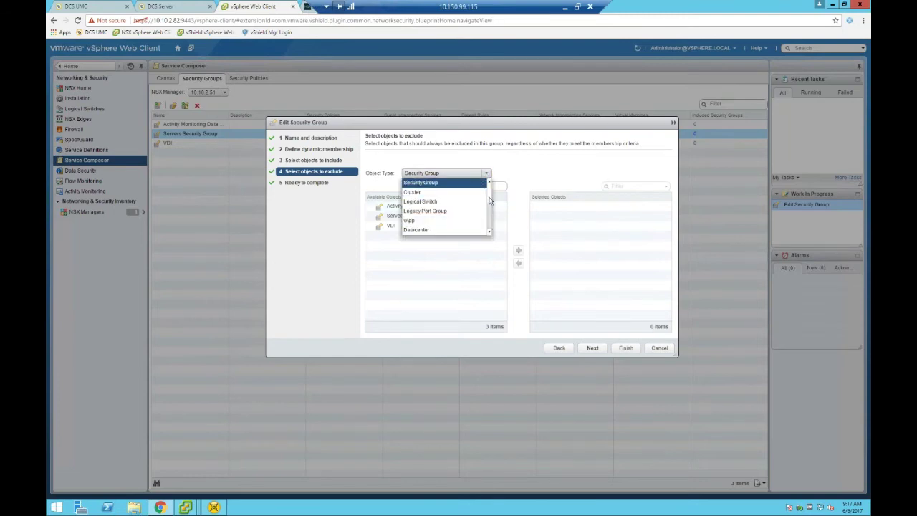
scroll(490, 201, "down", 3)
left_click(423, 219)
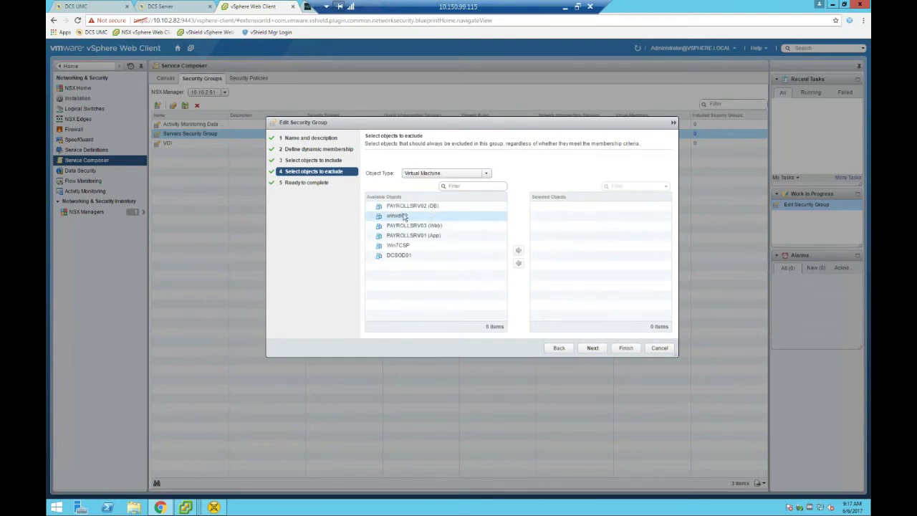
left_click(408, 206)
left_click(518, 250)
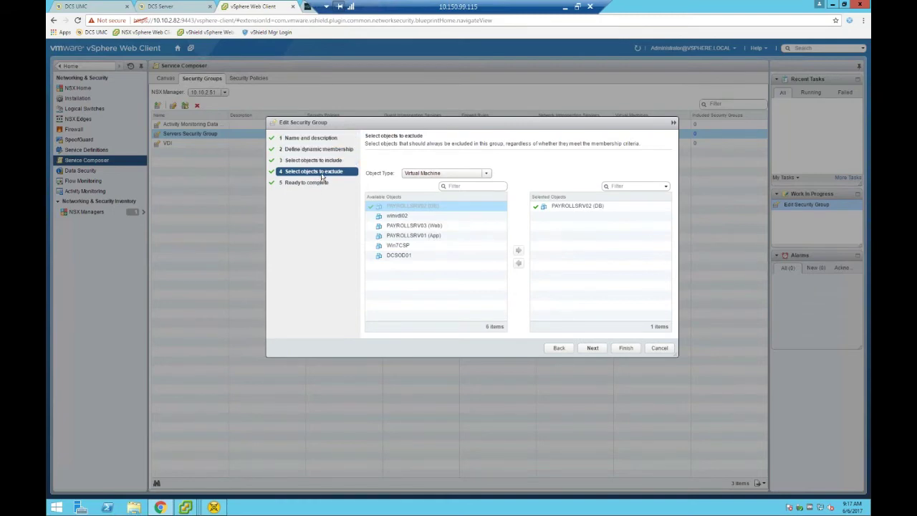
left_click(659, 347)
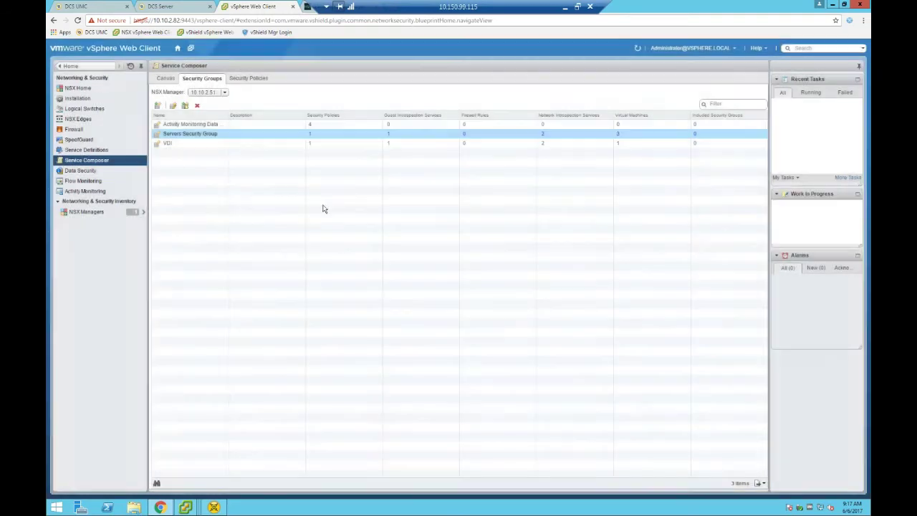
Step: Open the VDI AntiMalware-NIPS Security Policy for editing and view the service profiles available for its DCS Anti-malware Delete guest introspection service
left_click(247, 79)
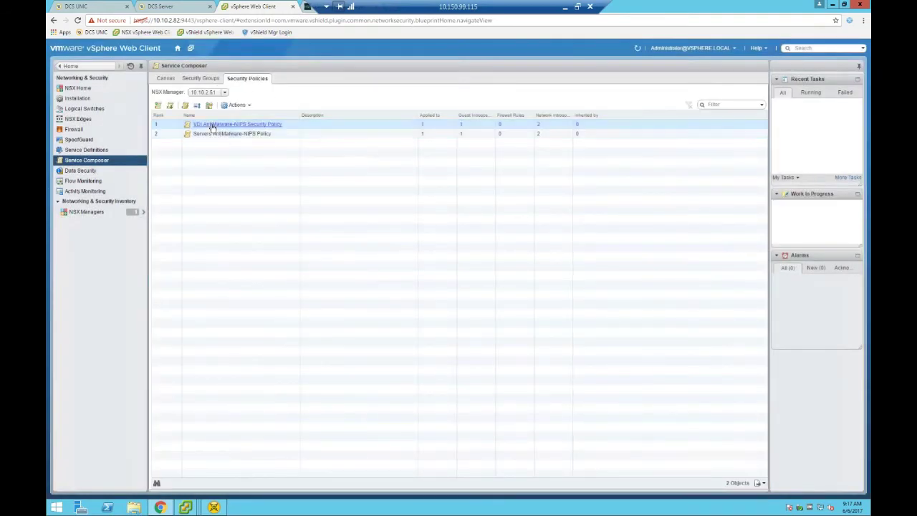
right_click(213, 126)
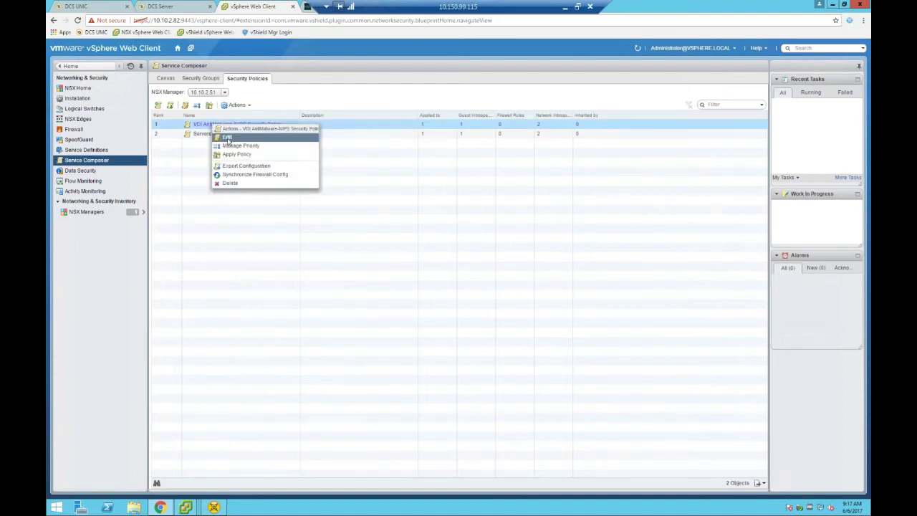
left_click(229, 137)
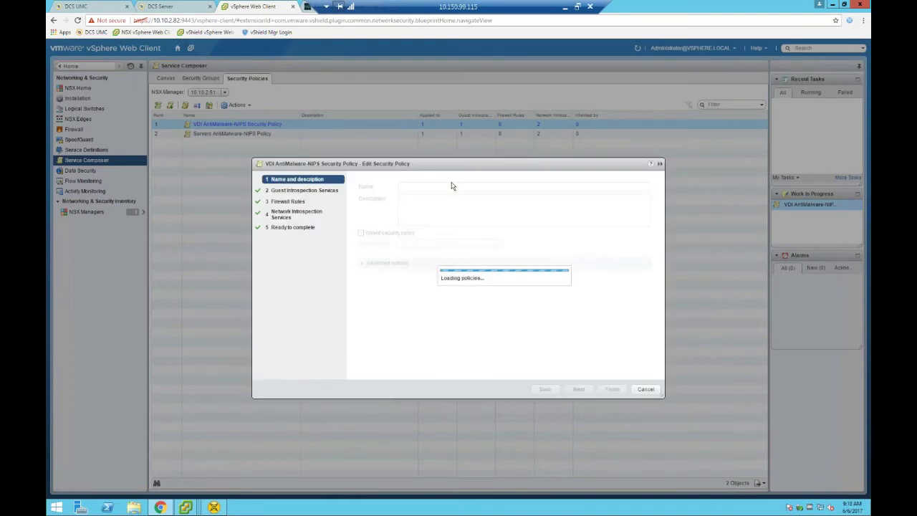
left_click(578, 389)
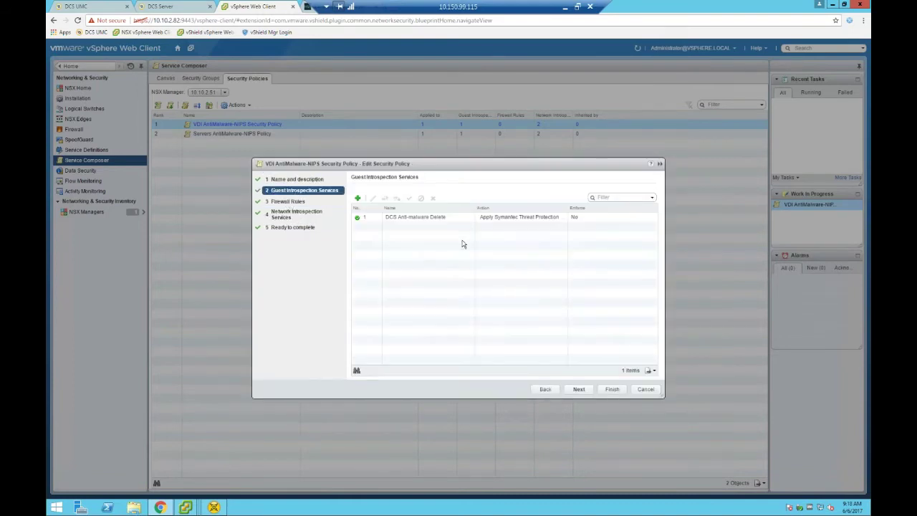
left_click(399, 218)
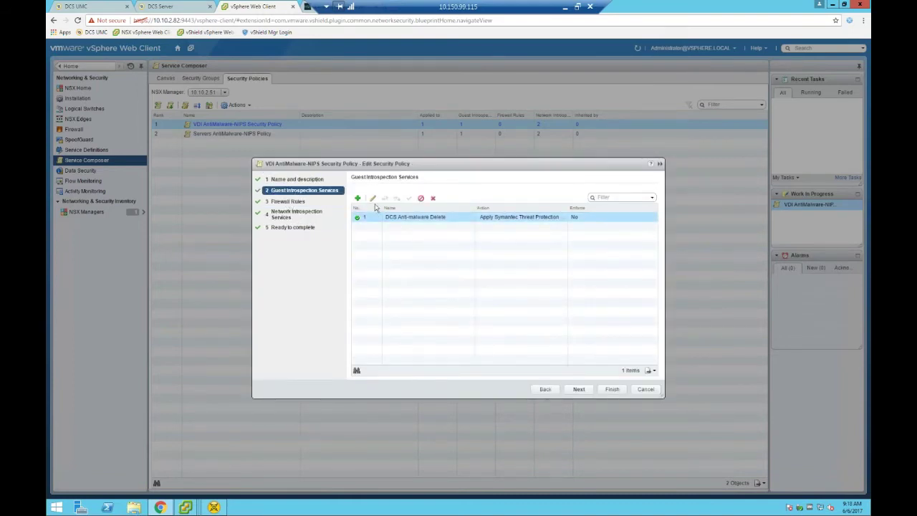
left_click(372, 198)
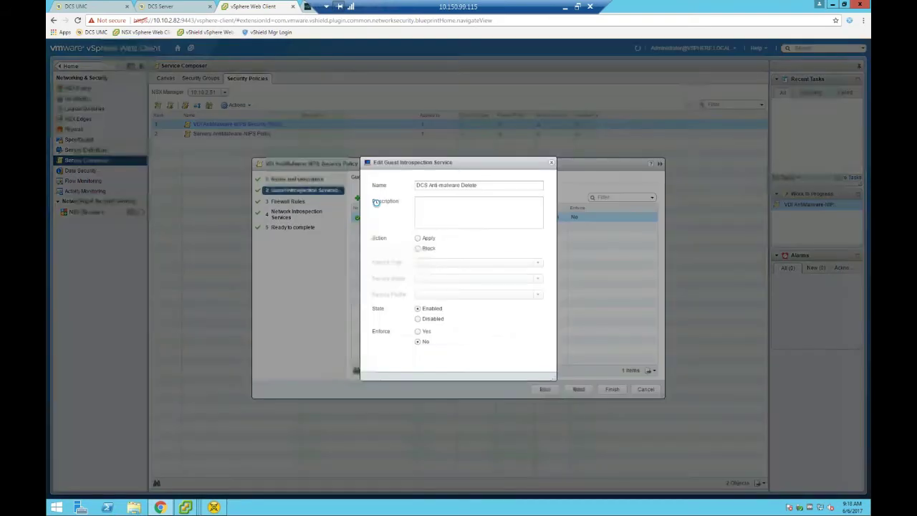
left_click(537, 293)
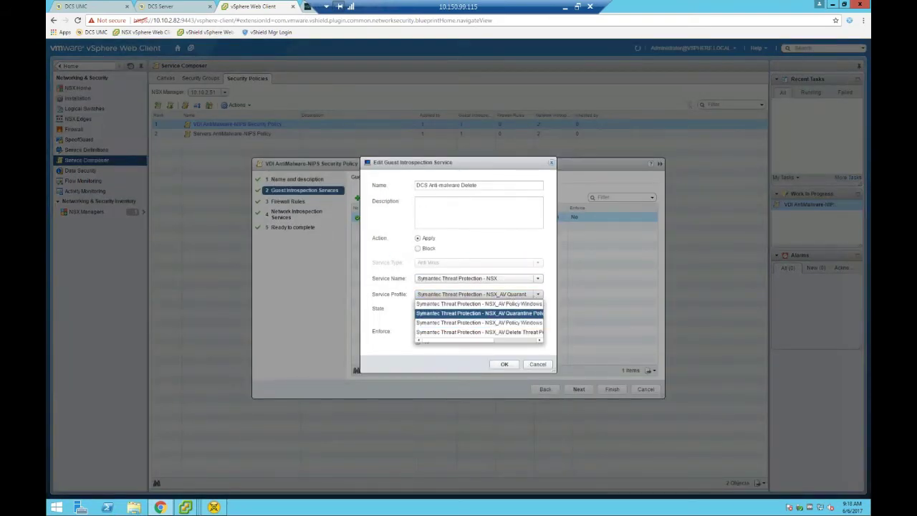
left_click(551, 162)
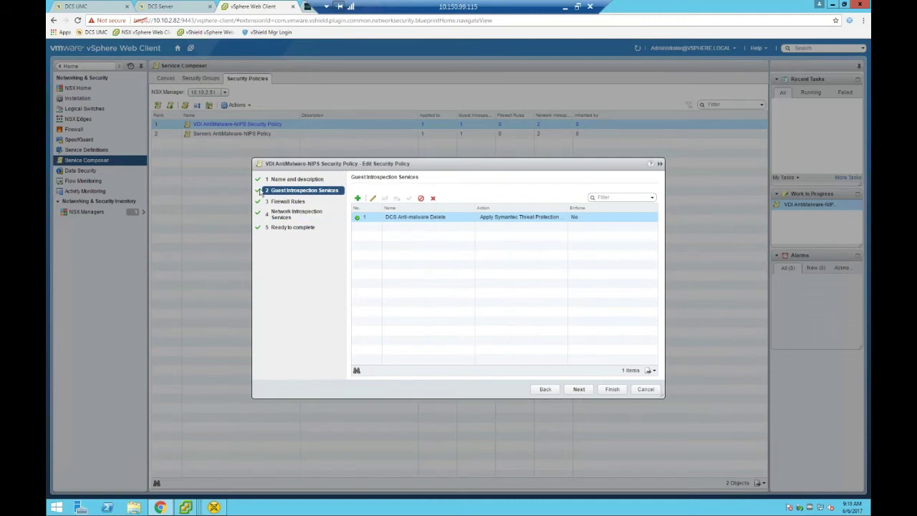
Step: Review the VDI AntiMalware-NIPS Security Policy's firewall rules and network introspection services, and close it without saving
left_click(302, 202)
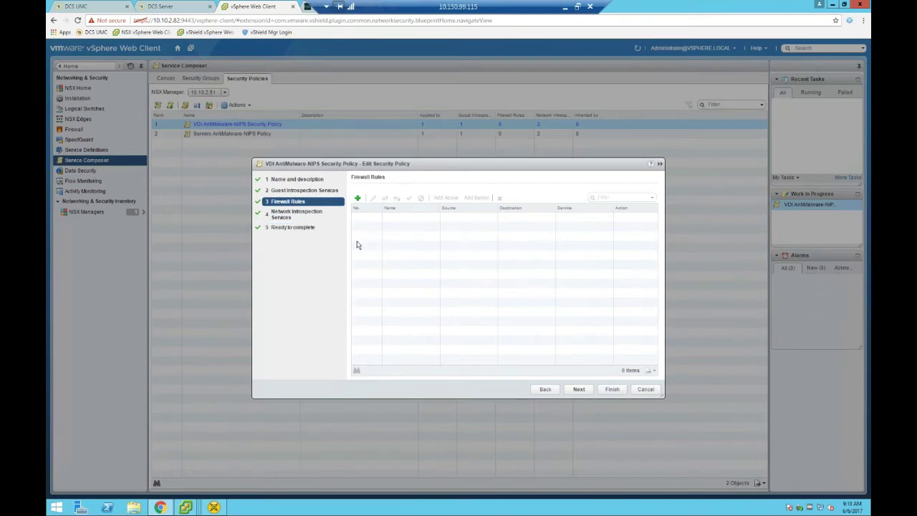
left_click(279, 217)
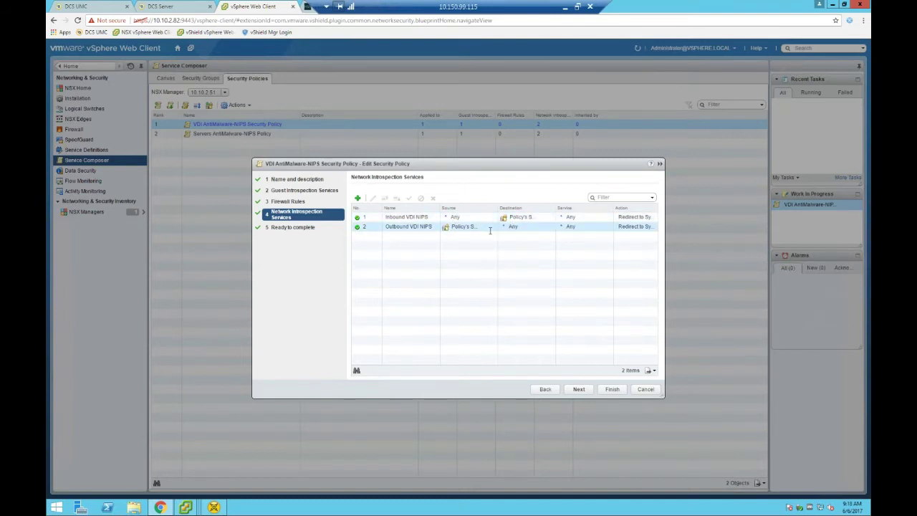
left_click(645, 389)
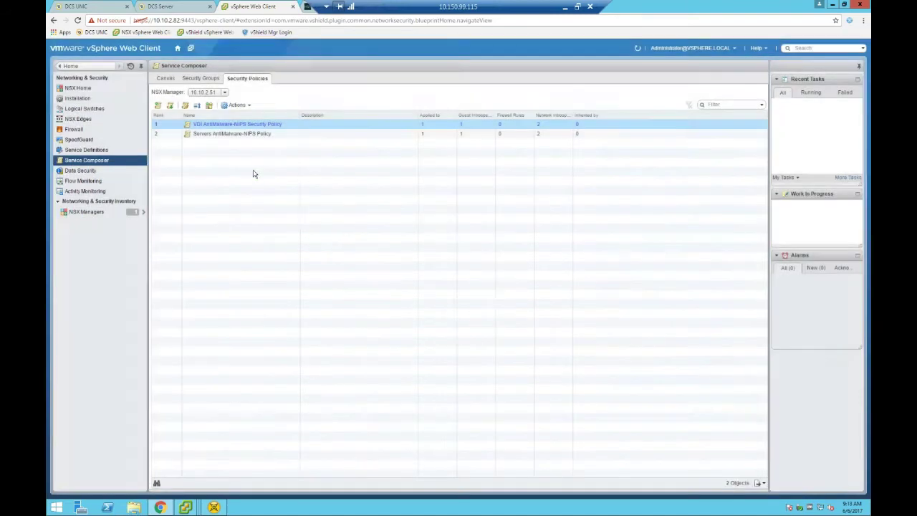
right_click(225, 128)
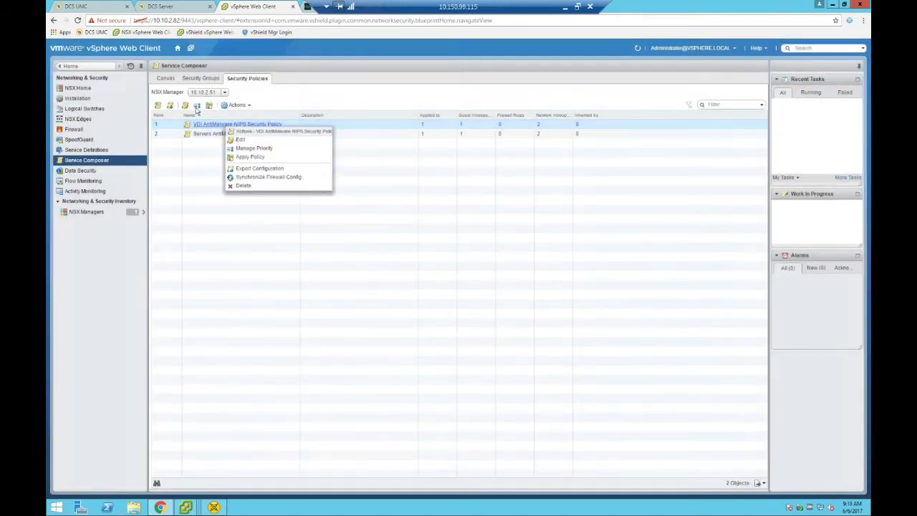
left_click(417, 194)
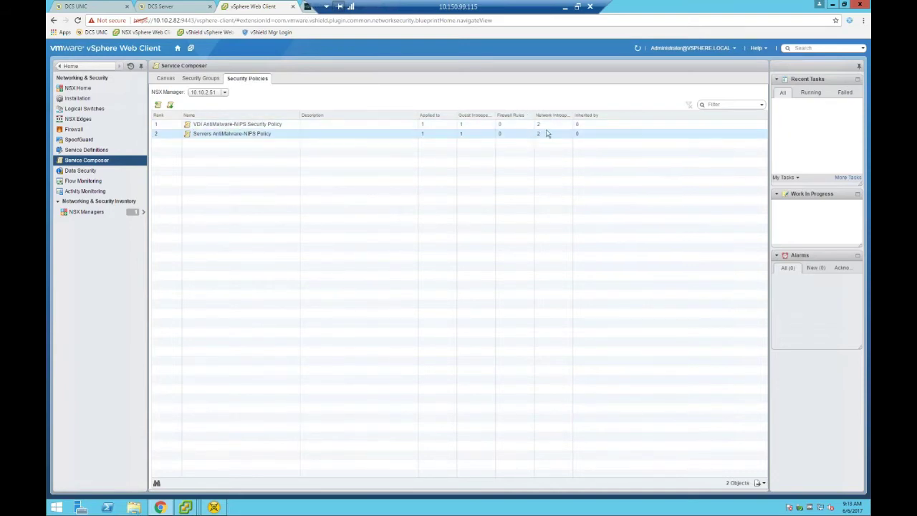
Step: Rename the VDI security group in Service Composer as VDI Security
left_click(204, 80)
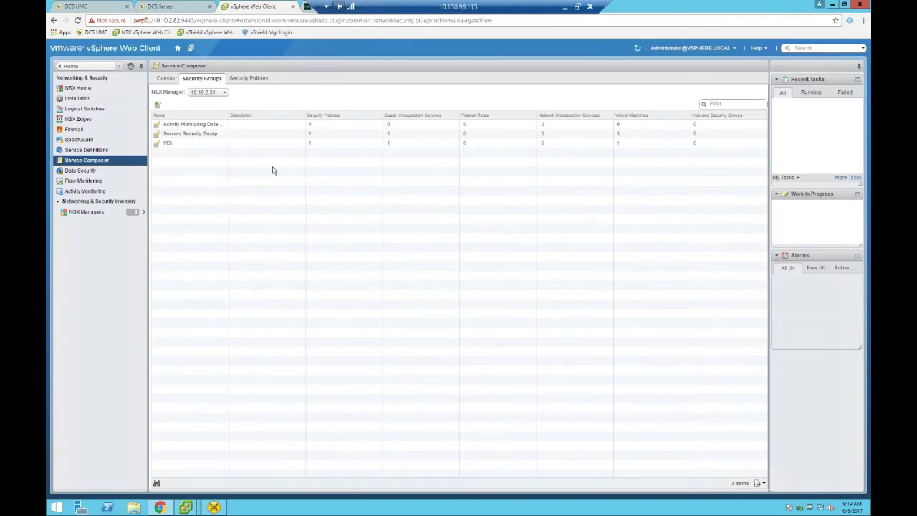
left_click(167, 145)
right_click(168, 144)
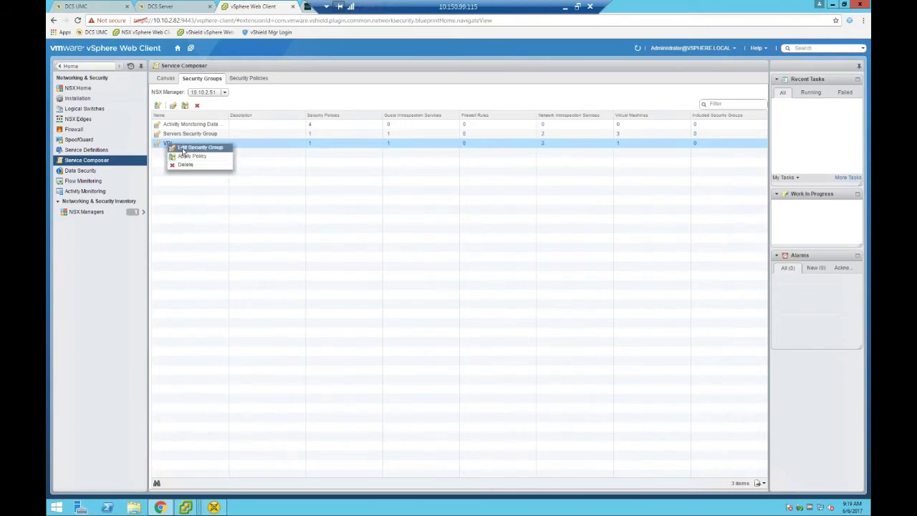
left_click(200, 147)
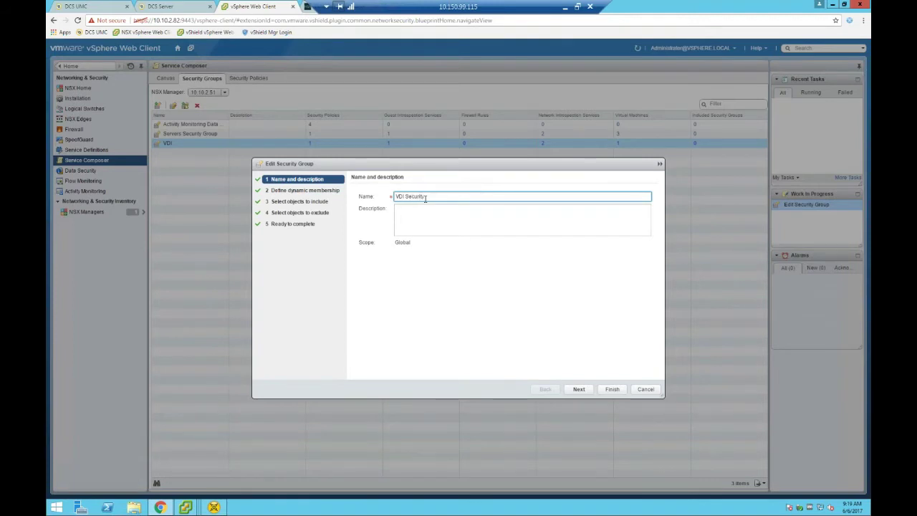
left_click(611, 389)
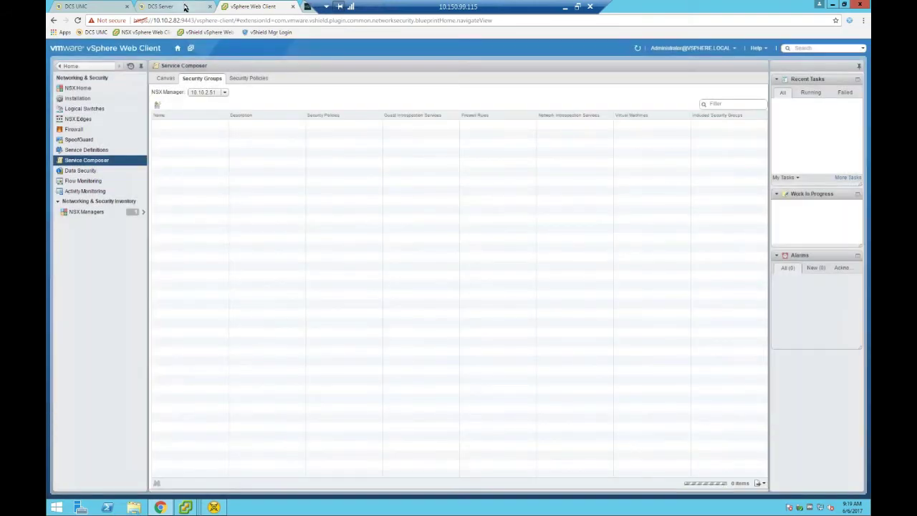
left_click(185, 7)
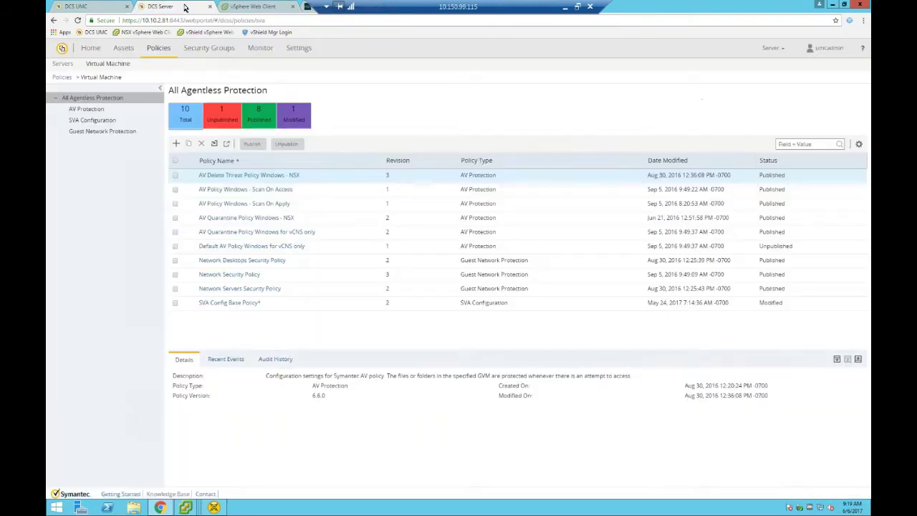
left_click(259, 7)
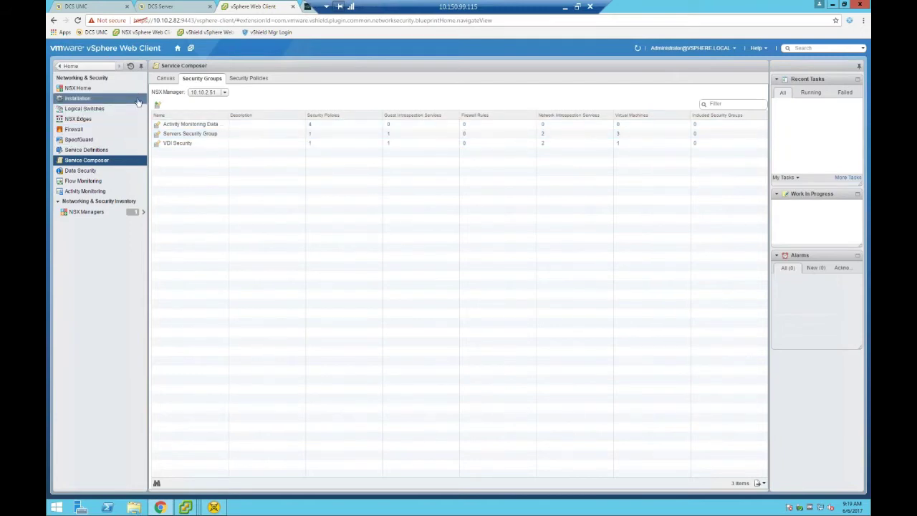
left_click(172, 7)
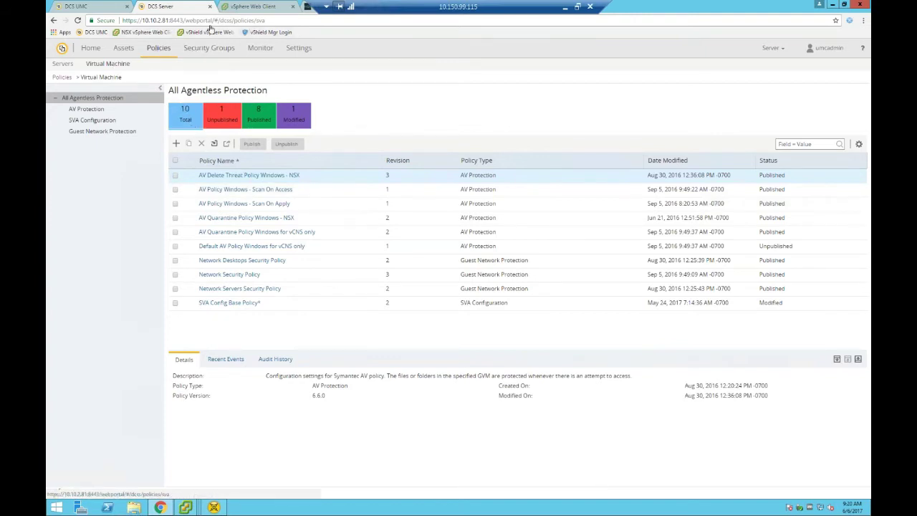
left_click(256, 7)
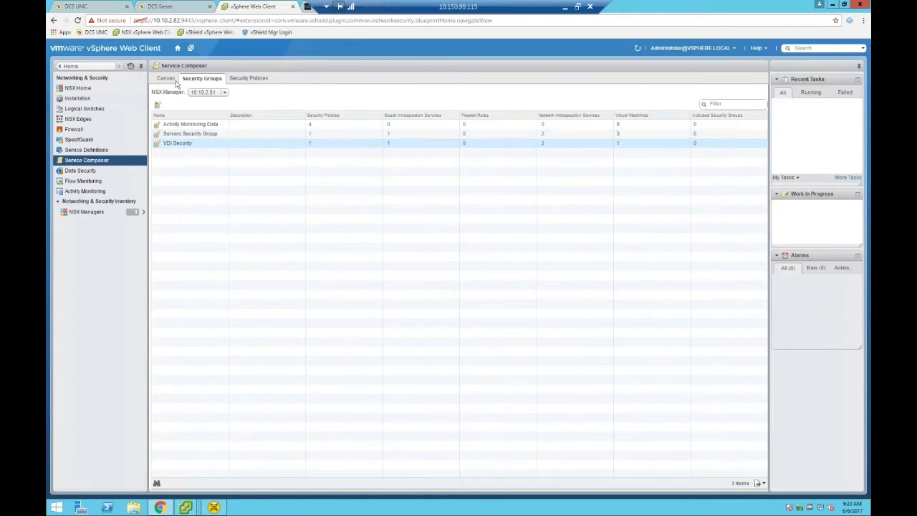
Step: Switch to DCS Server and sync all virtual machine security groups under vCenter-NSX_01 with NSX
left_click(177, 8)
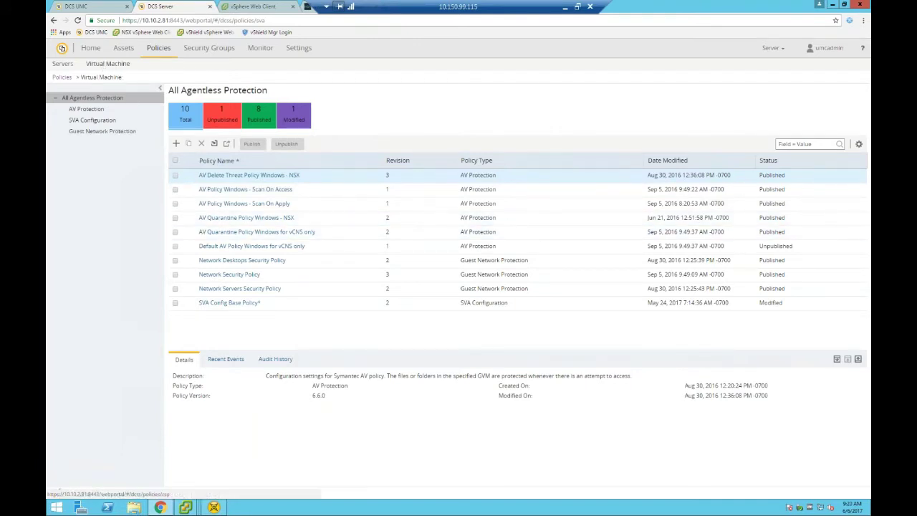
left_click(62, 64)
left_click(105, 64)
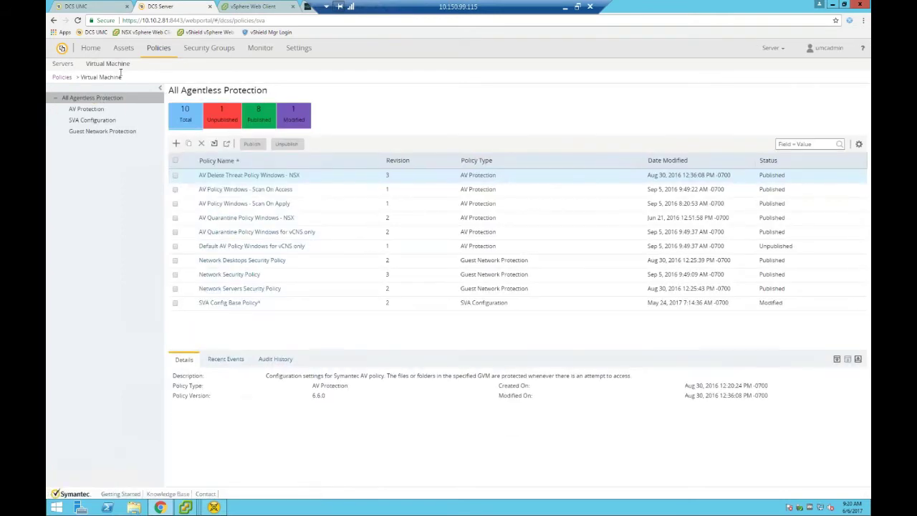
left_click(215, 48)
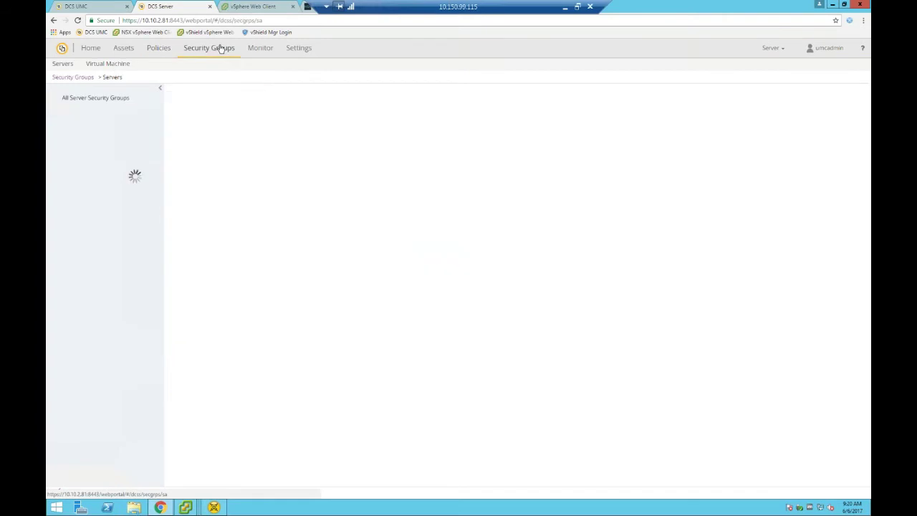
left_click(108, 63)
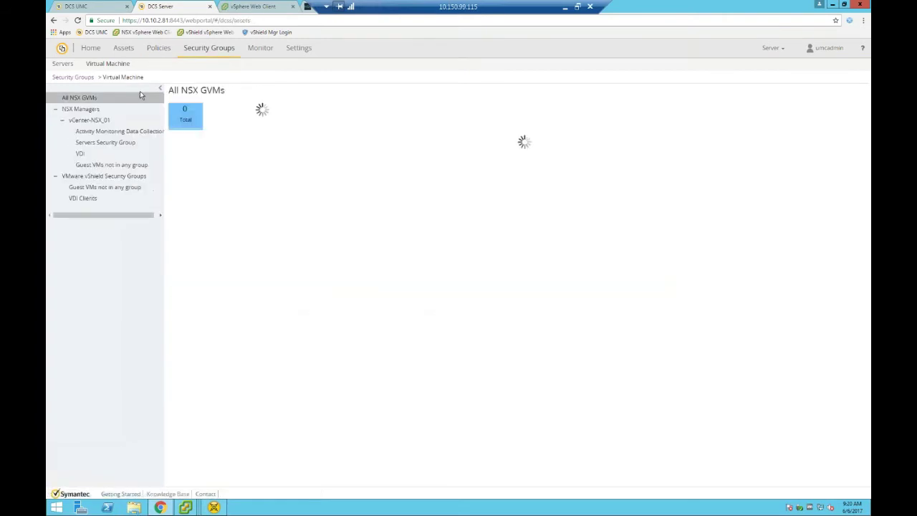
left_click(89, 120)
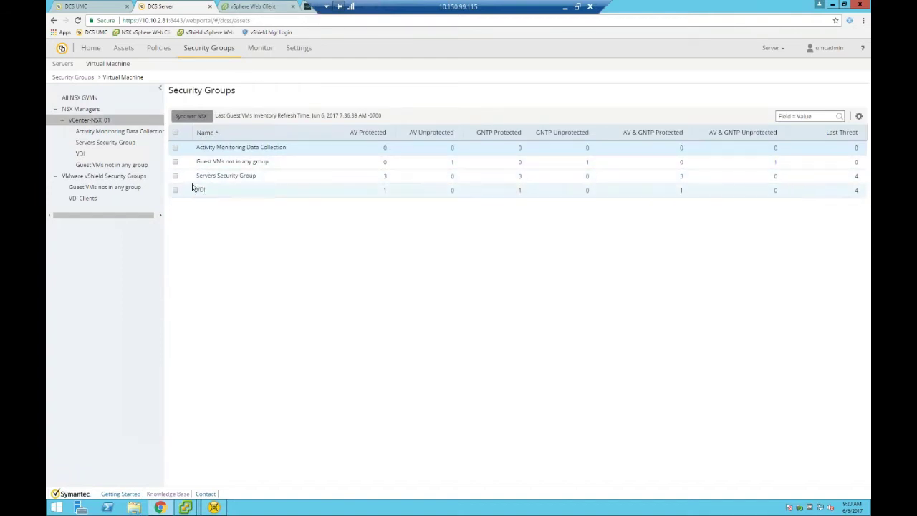
left_click(175, 132)
left_click(191, 116)
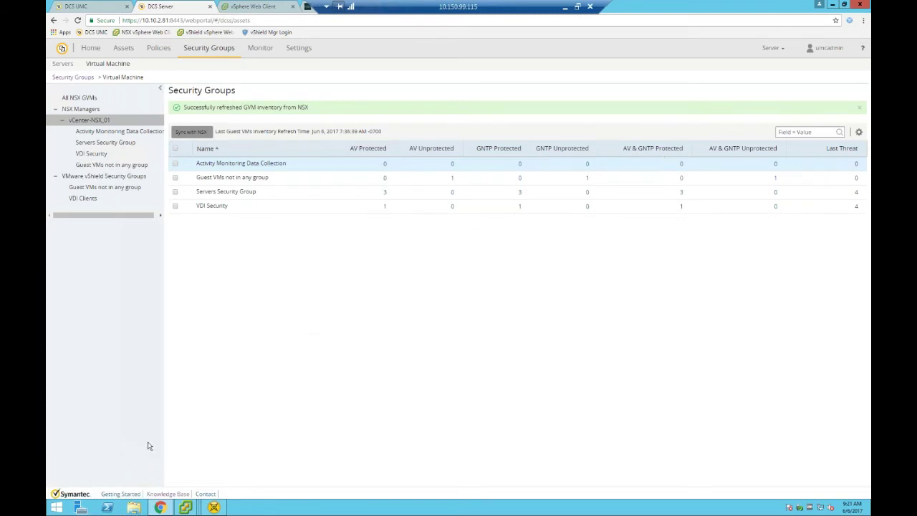
Step: Switch to the vSphere Client and review the summaries of the Mgmt Cluster's Guest Introspection and Symantec Threat Protection virtual machines
mouse_move(185, 507)
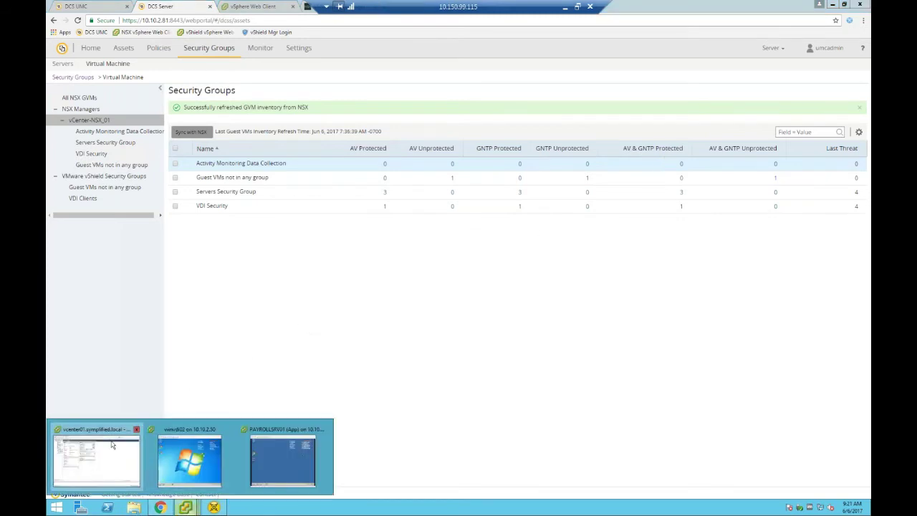
left_click(90, 472)
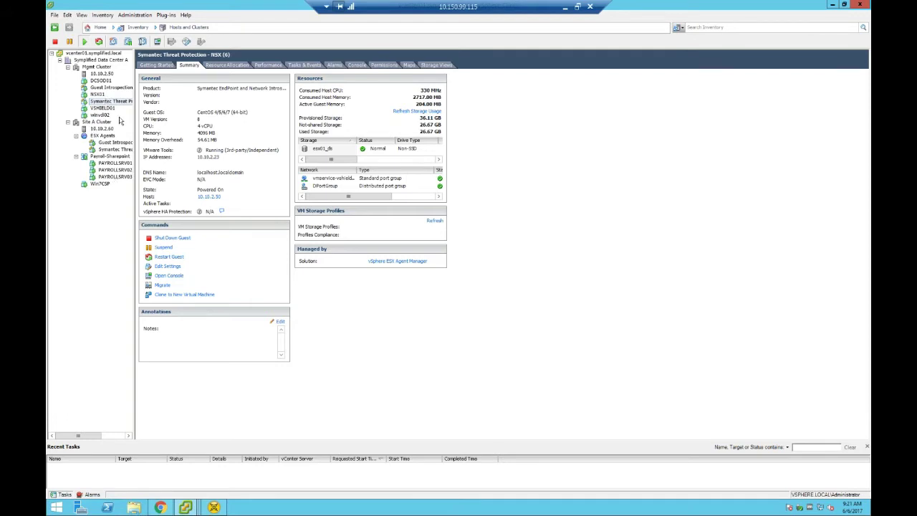
left_click(118, 101)
left_click(111, 86)
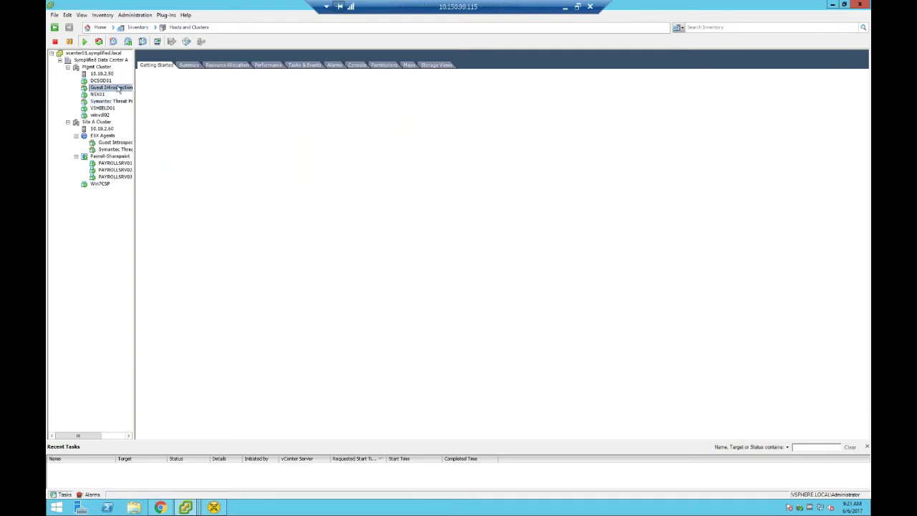
left_click(190, 65)
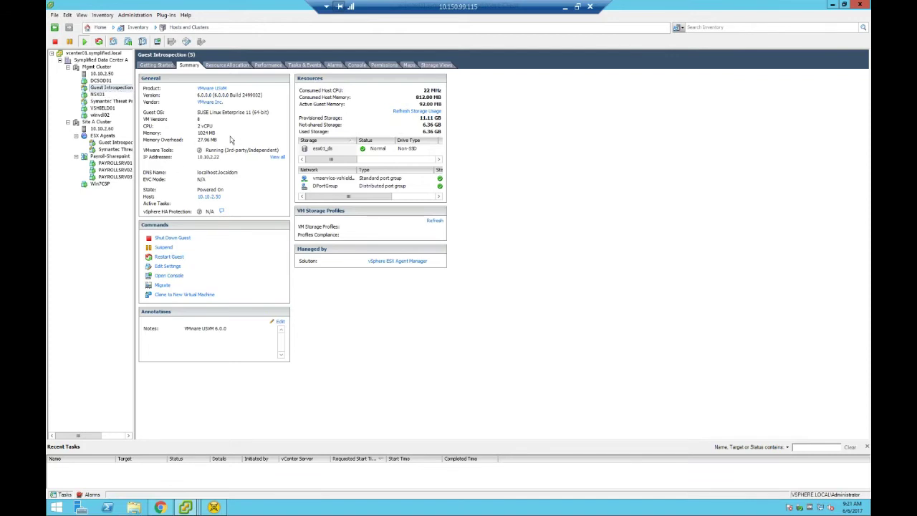
left_click(113, 102)
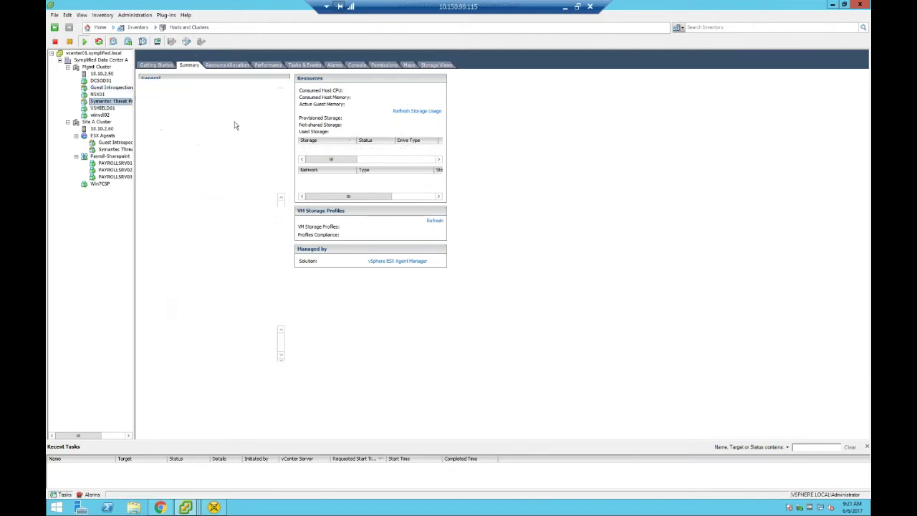
mouse_move(223, 152)
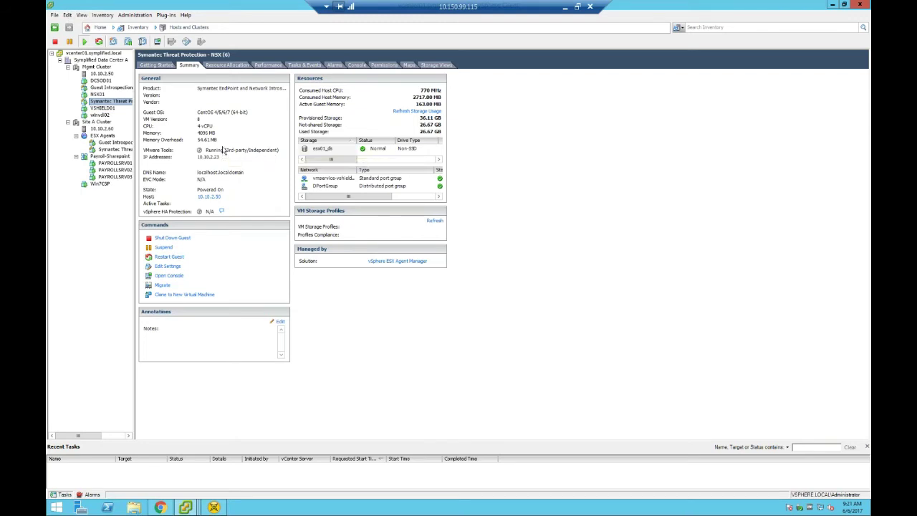
Step: Try to load the EICAR test page in the winvdi02 virtual machine's console, and close the console
right_click(99, 115)
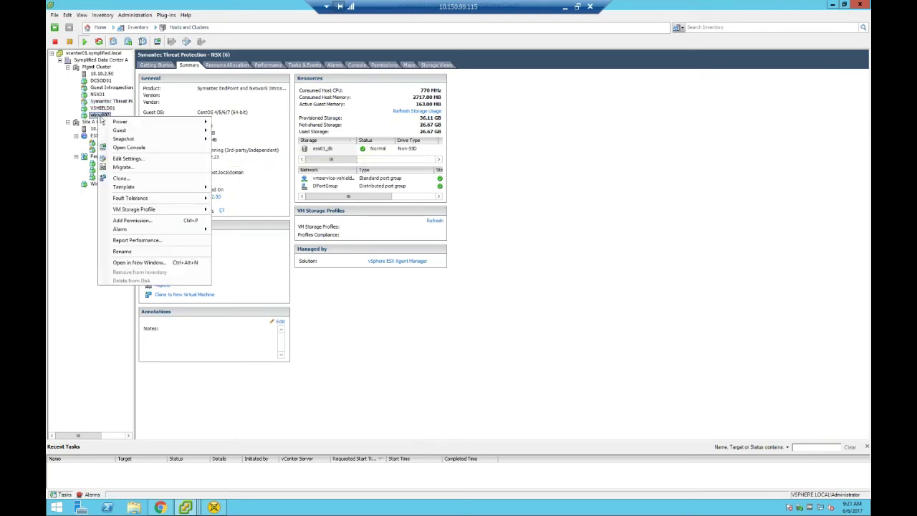
left_click(139, 148)
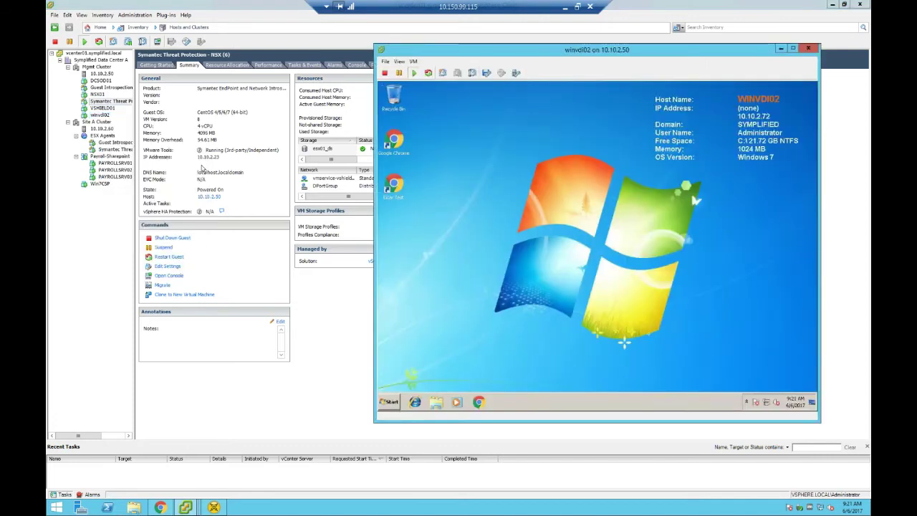
left_click_drag(581, 54, 434, 45)
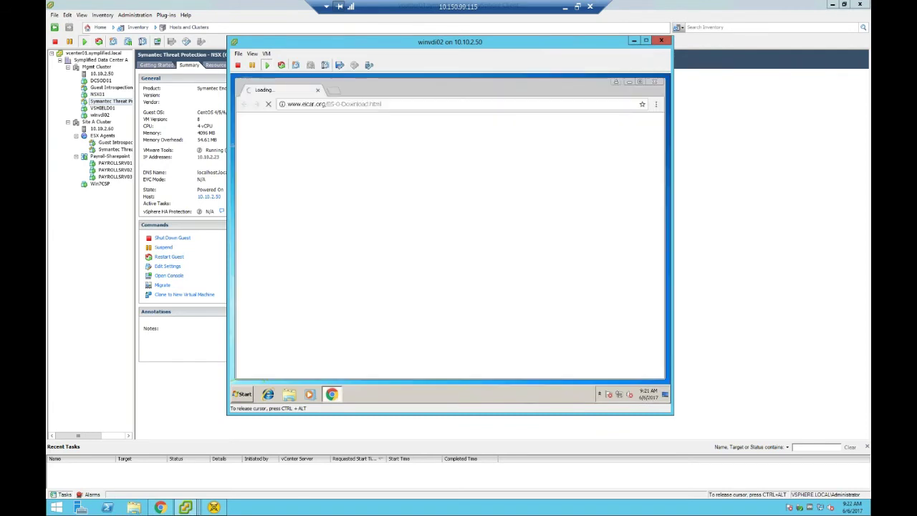
left_click(654, 83)
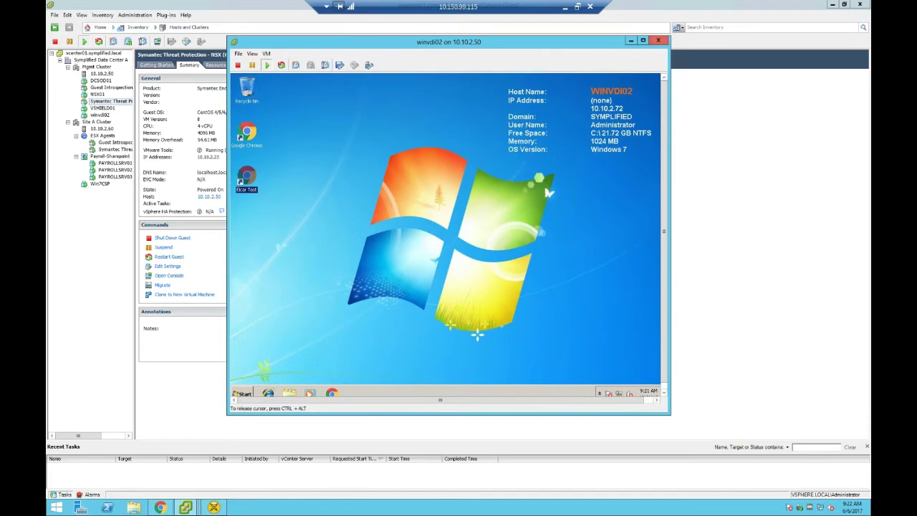
left_click(657, 41)
right_click(111, 163)
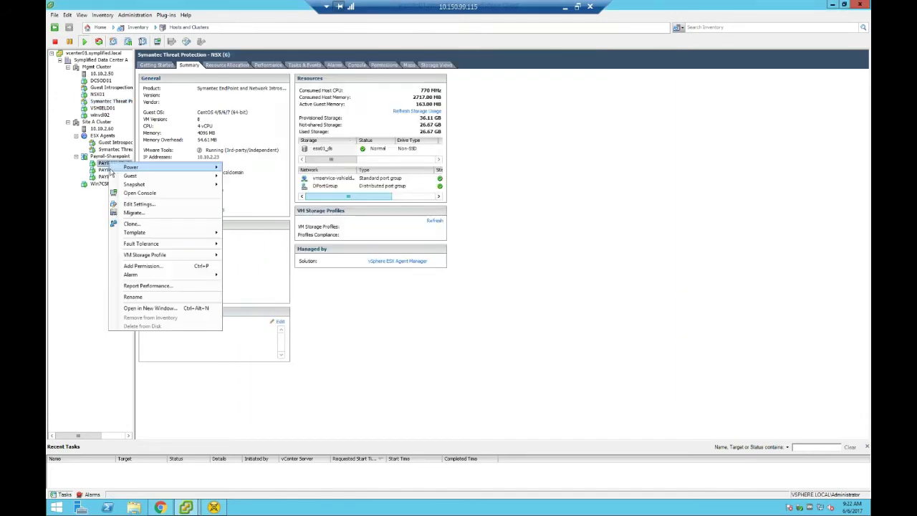
left_click(125, 200)
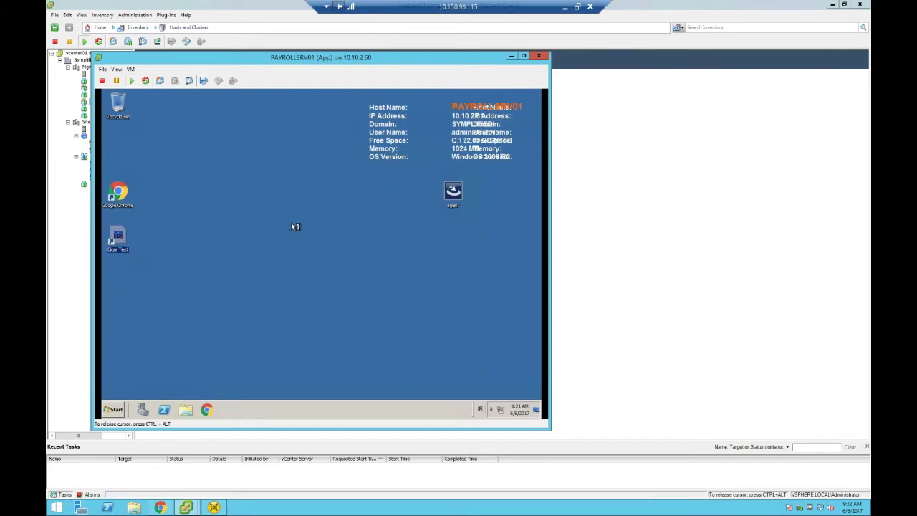
key("ctrl+alt")
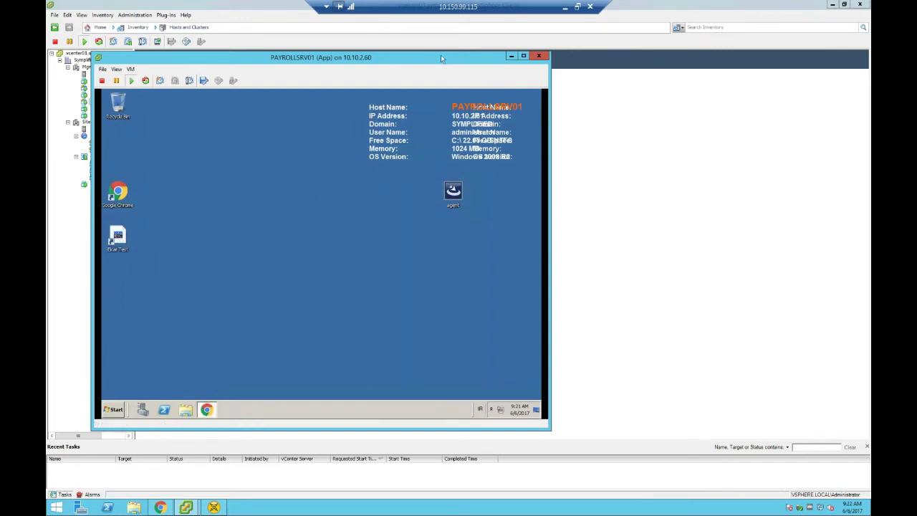
left_click_drag(440, 57, 483, 46)
double_click(167, 220)
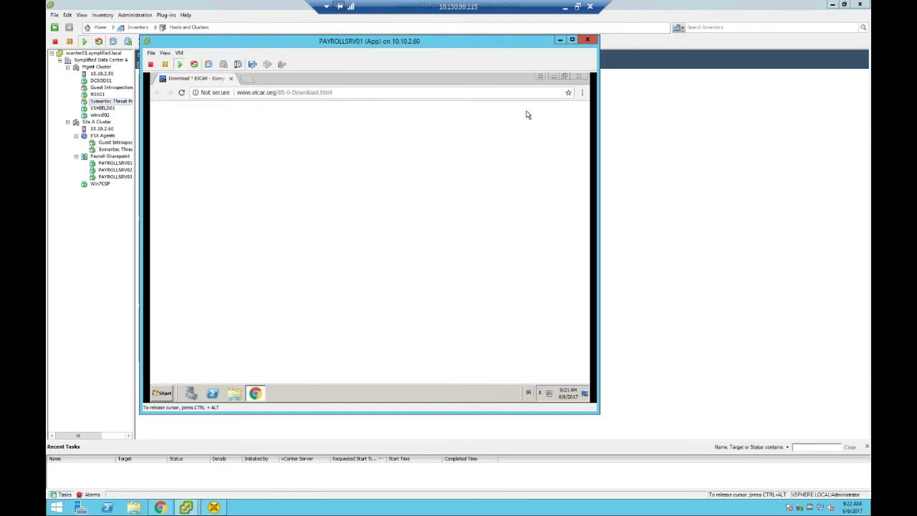
left_click(322, 93)
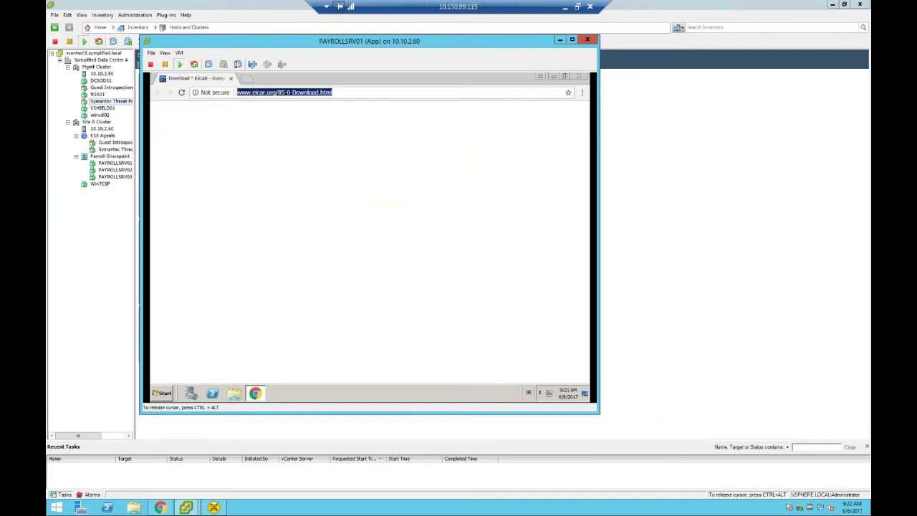
key("Return")
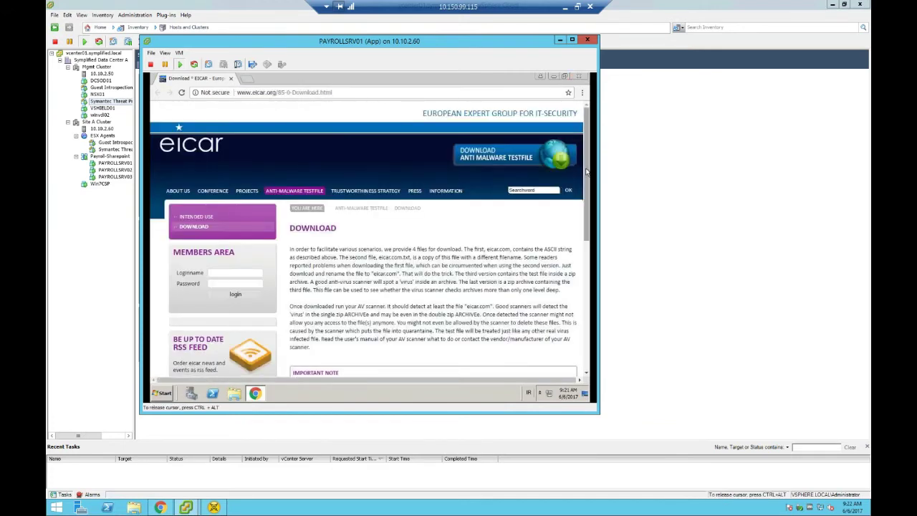
Step: Open the eicar.com test file from the standard http download area in a new browser tab
scroll(586, 270, "down", 1)
scroll(585, 271, "down", 1)
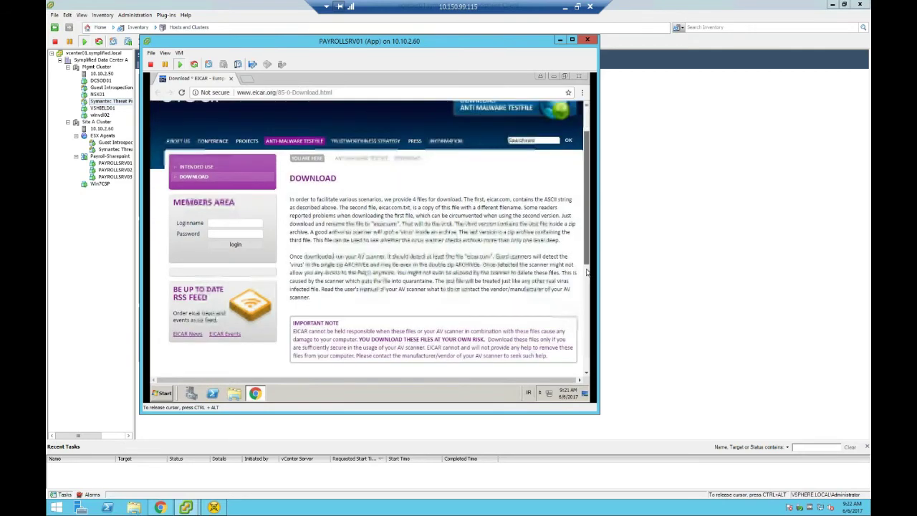
scroll(586, 271, "down", 3)
right_click(311, 226)
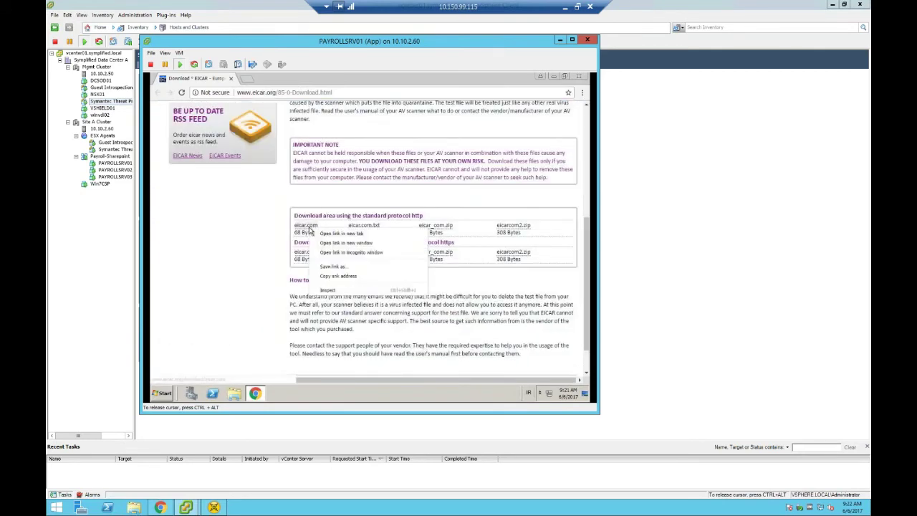
left_click(331, 236)
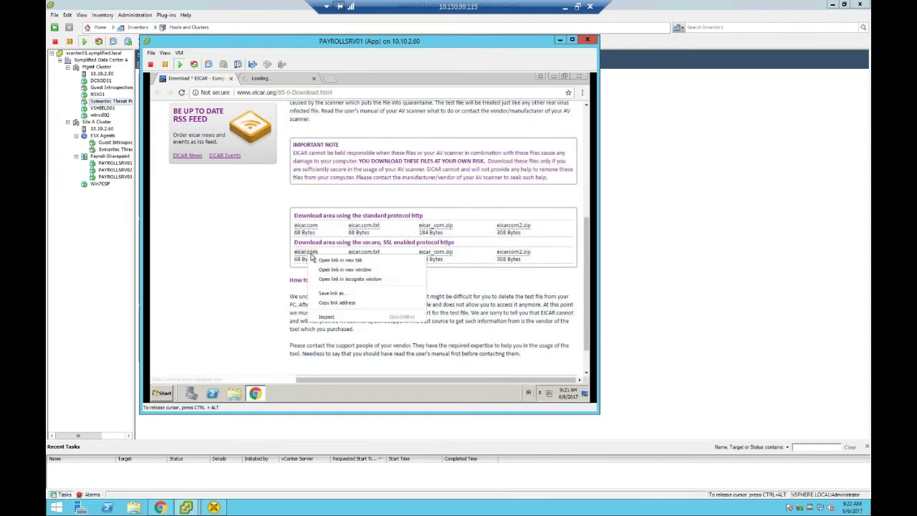
right_click(308, 253)
left_click(270, 85)
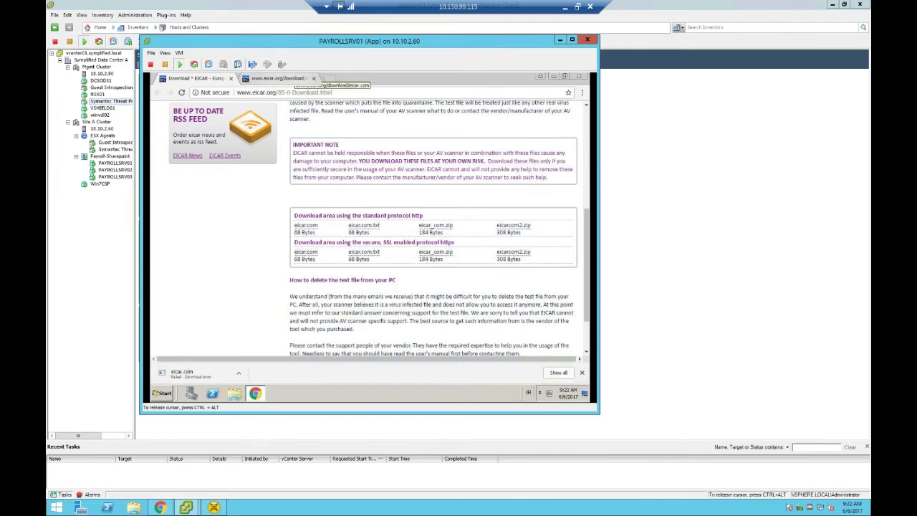
Step: Open the eicar.com.txt test file from the standard http download area in a new browser tab
right_click(362, 226)
left_click(353, 254)
right_click(358, 256)
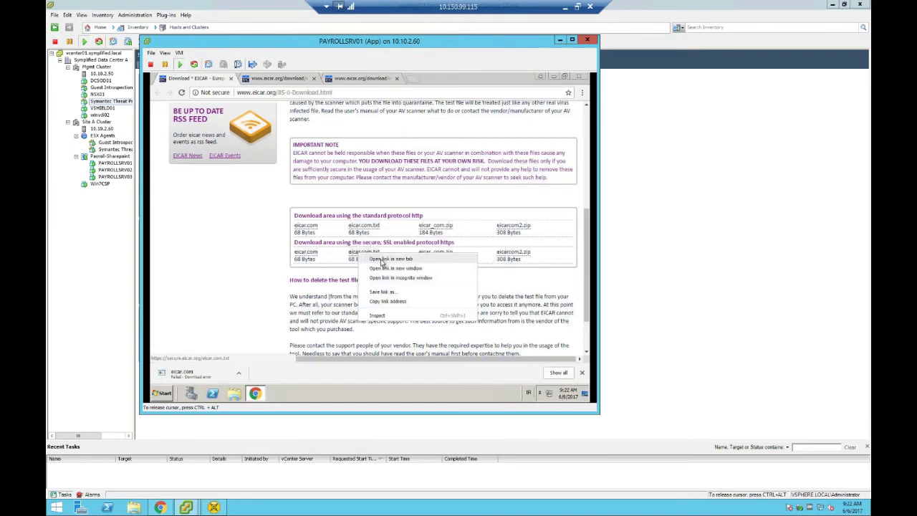
left_click(387, 259)
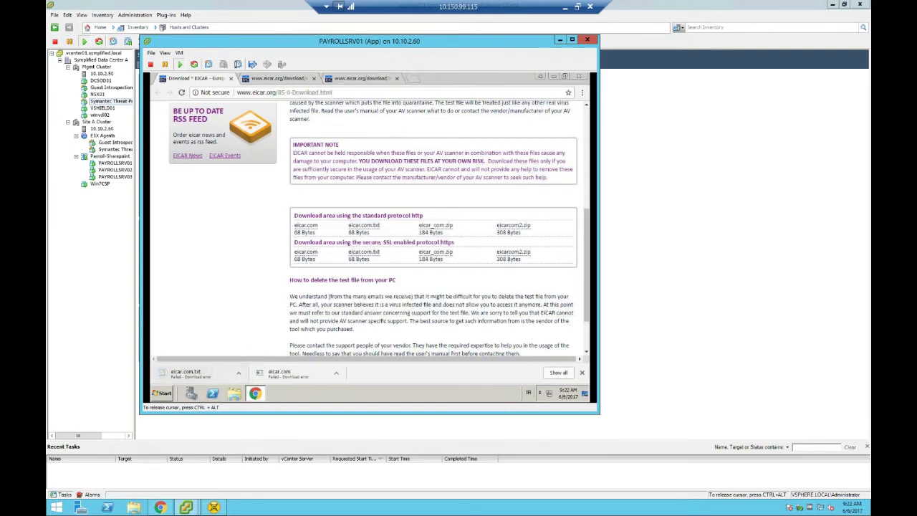
Step: Examine the pages returned for the eicar.com and eicar.com.txt downloads, and minimize the PAYROLLSRV01 console
left_click(299, 77)
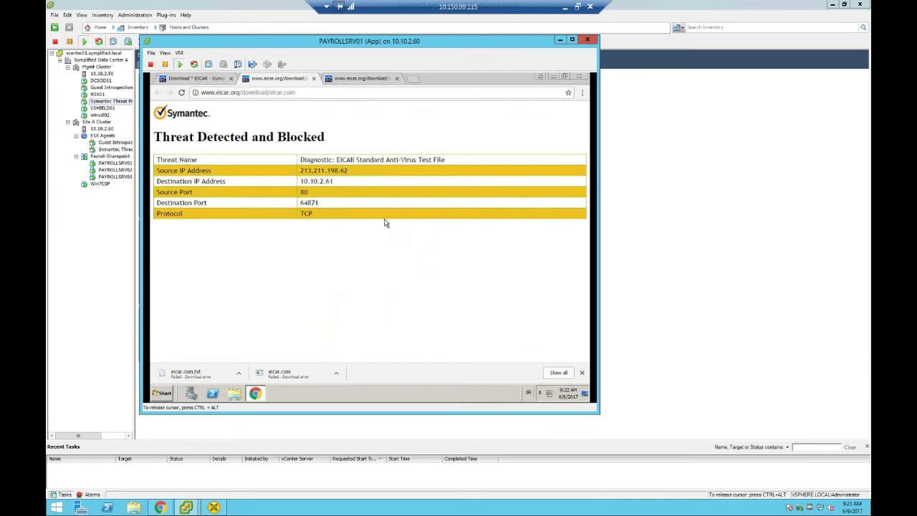
left_click(364, 78)
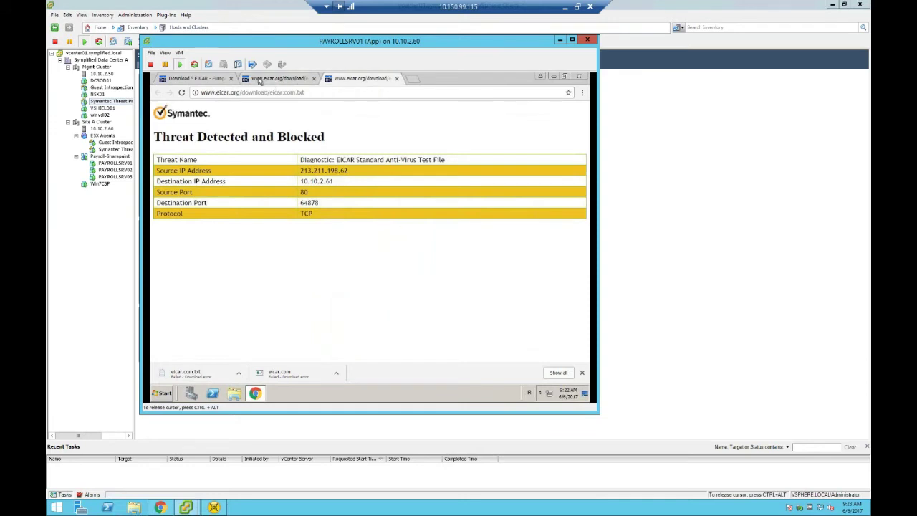
left_click(204, 78)
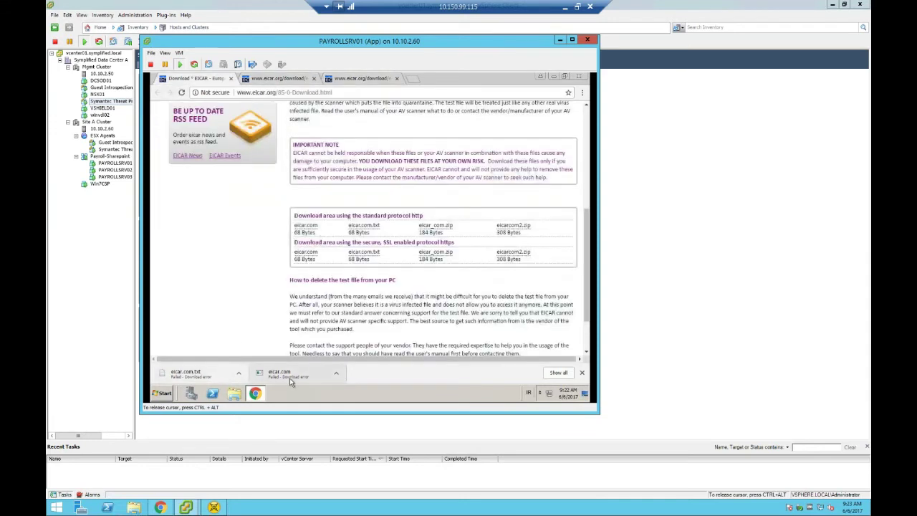
left_click(561, 41)
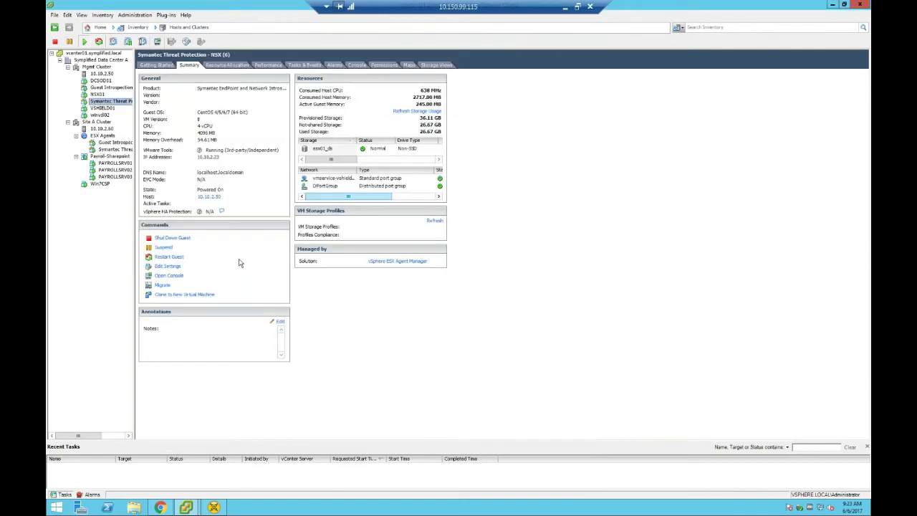
Step: Switch to DCS Server and show the Malware Protection events
left_click(160, 507)
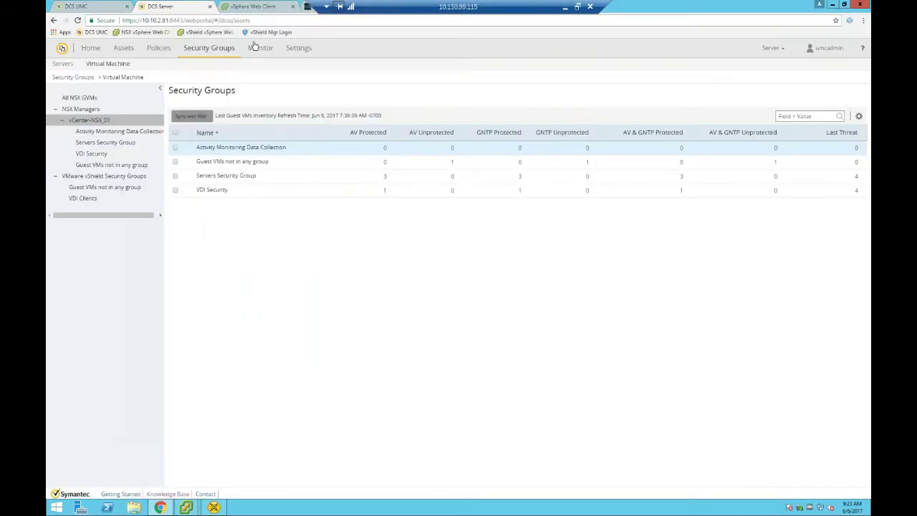
left_click(258, 47)
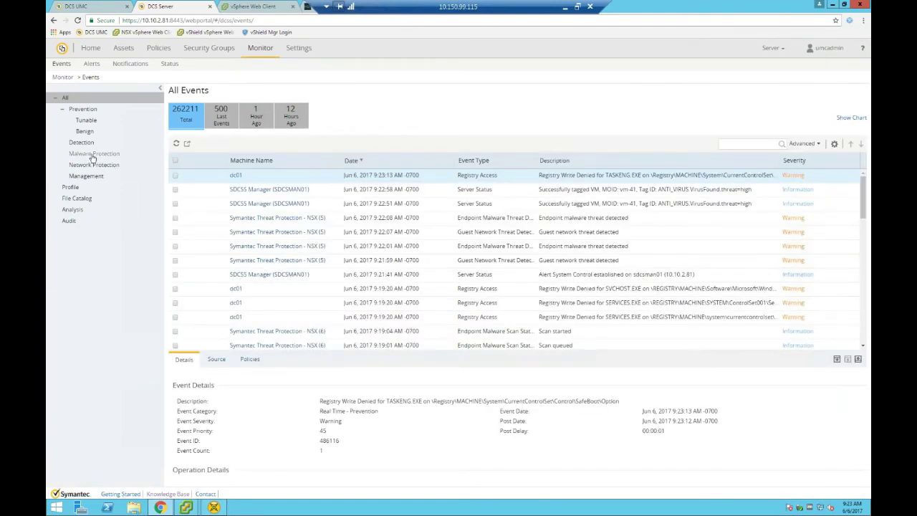
left_click(91, 155)
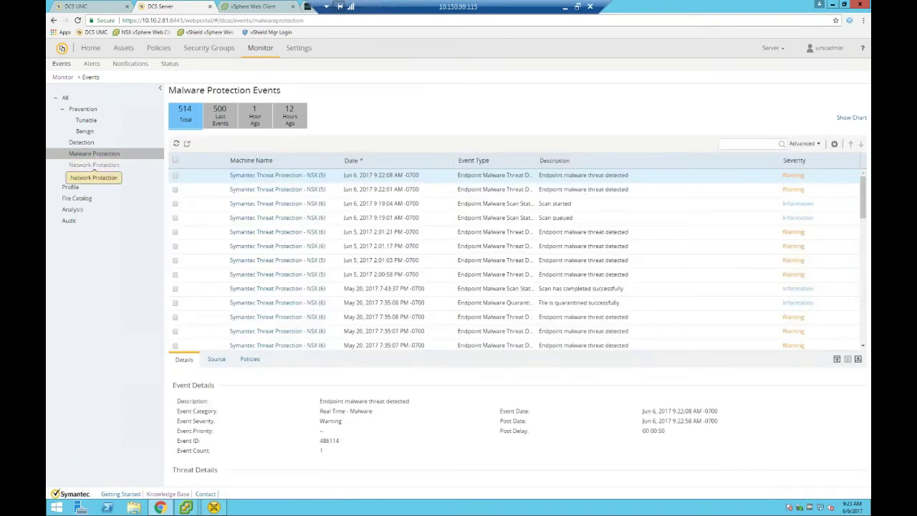
Step: Examine the expanded threat details, source and policies of the latest Malware Protection event
left_click(836, 358)
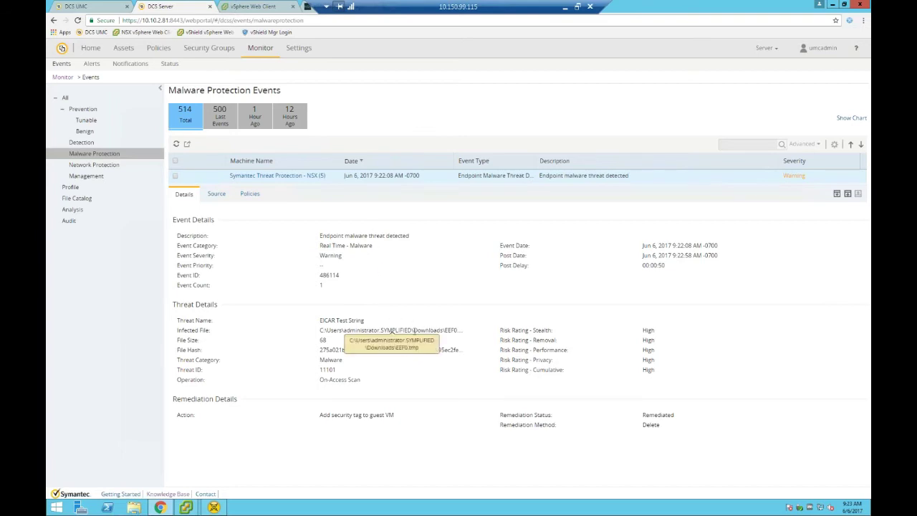
left_click(210, 195)
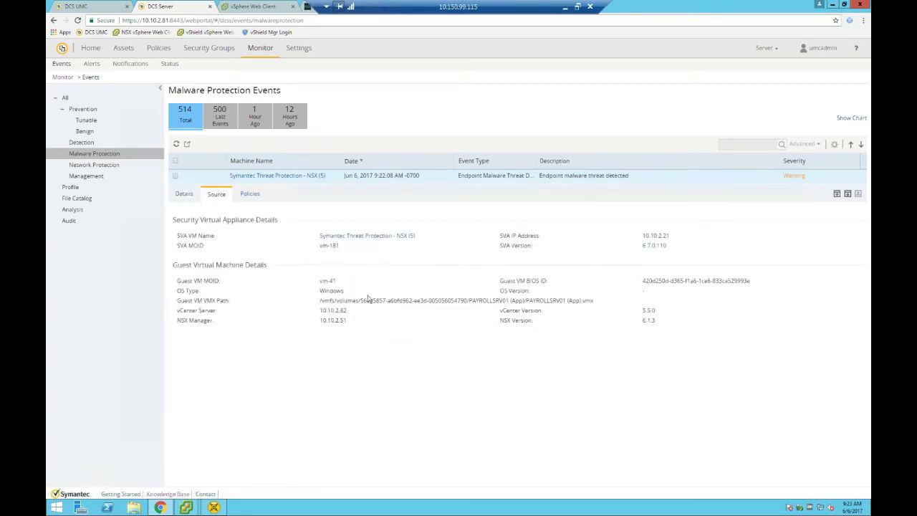
left_click(245, 195)
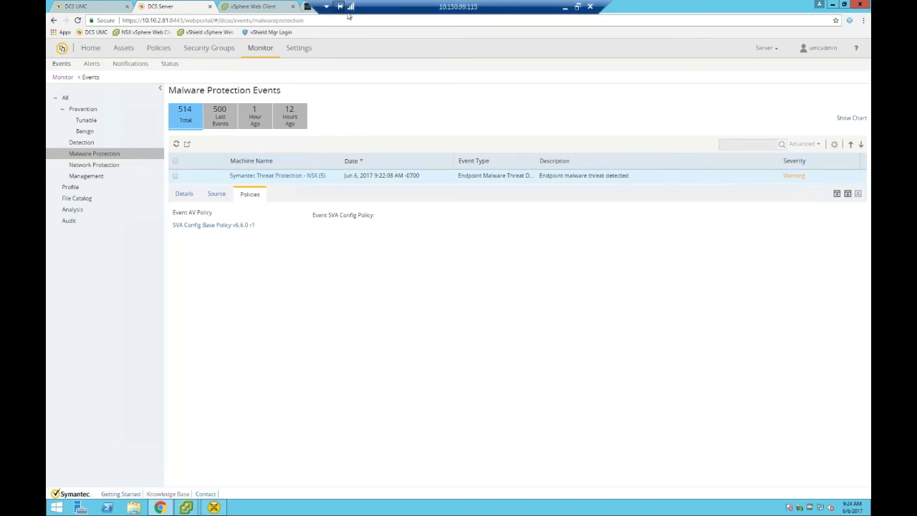
double_click(443, 11)
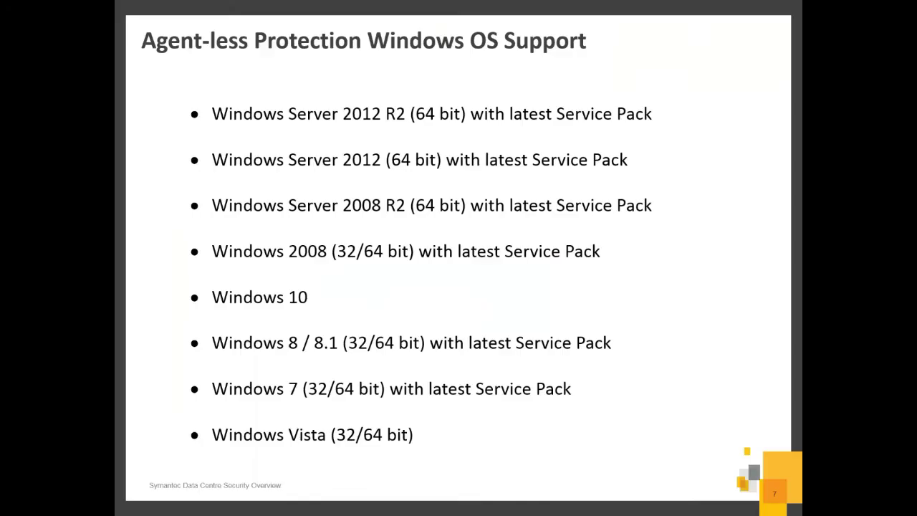
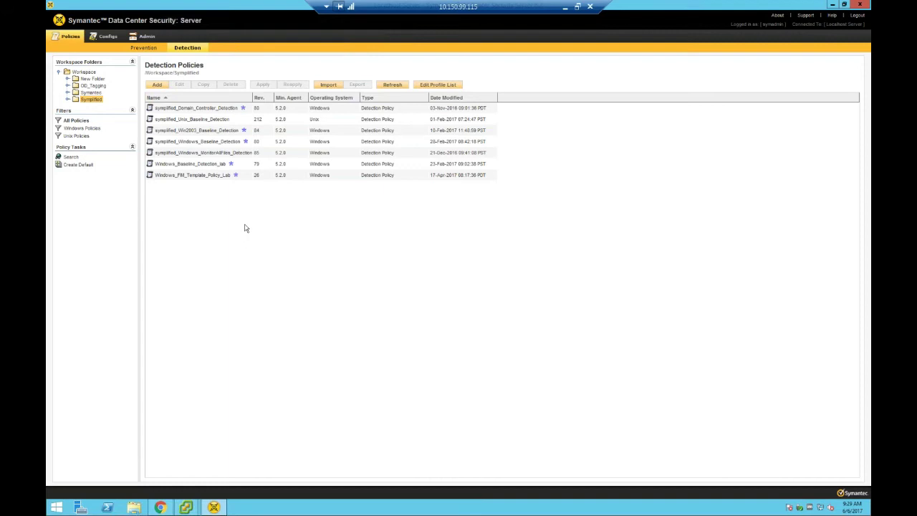
Step: Open the Windows_Baseline_Detection_lab policy from the Symplified workspace's detection policies
double_click(192, 163)
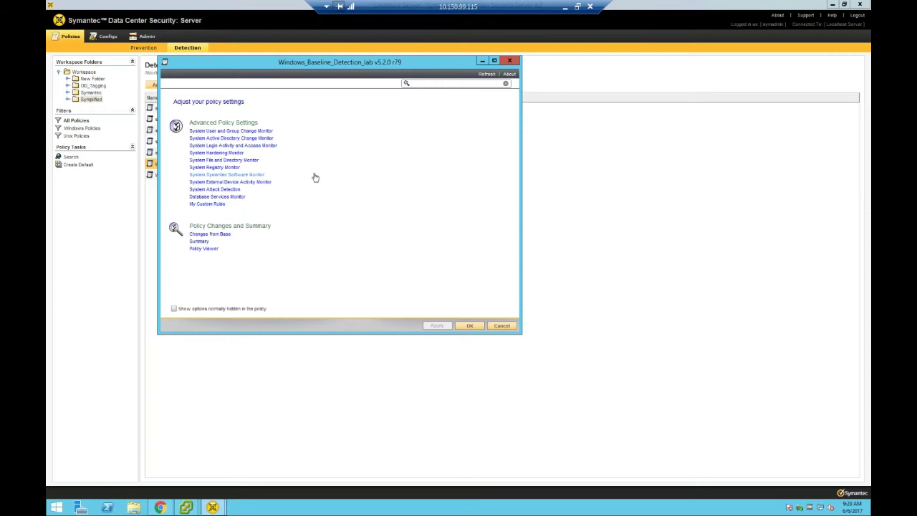
Step: Examine the category options for a new custom control in My Custom Rules, and return to the policy home without creating one
left_click(207, 204)
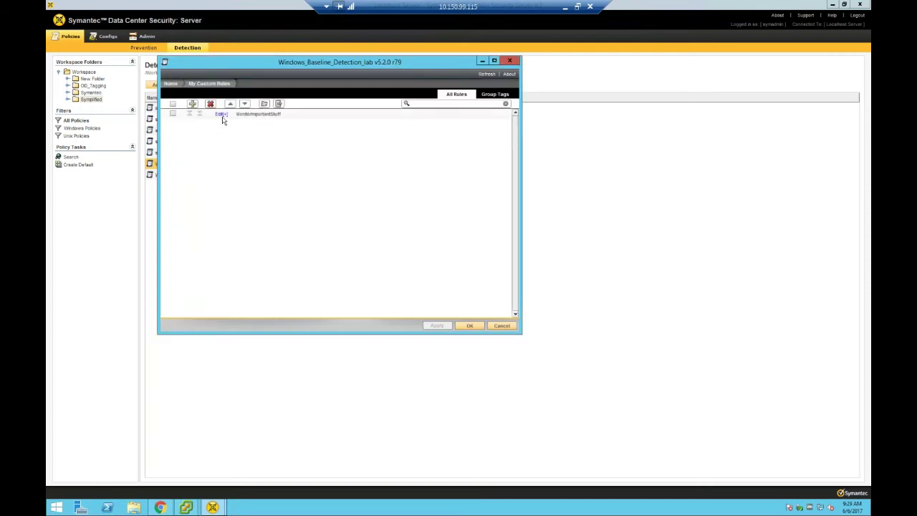
left_click(191, 104)
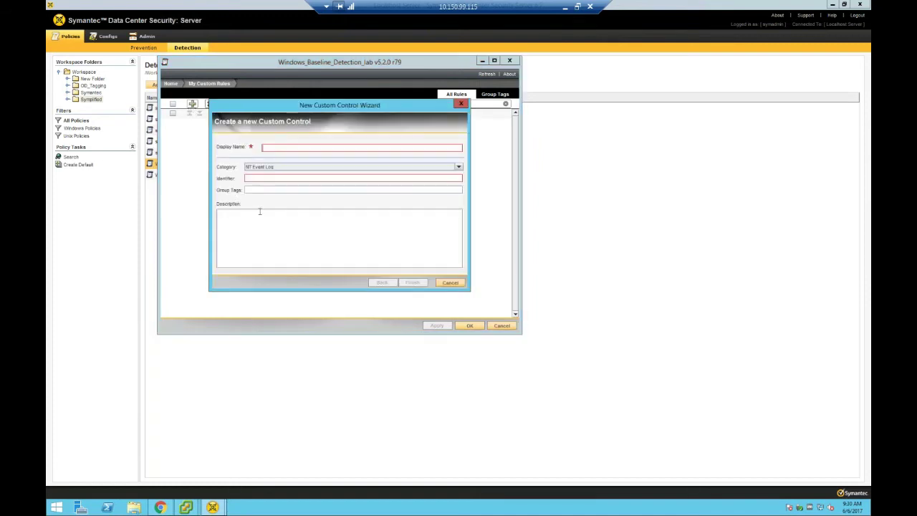
left_click(282, 168)
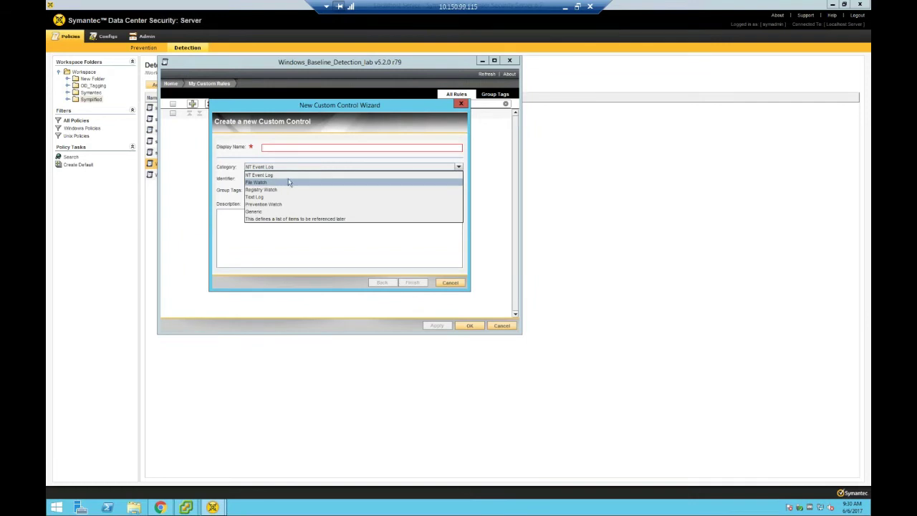
left_click(459, 104)
left_click(459, 103)
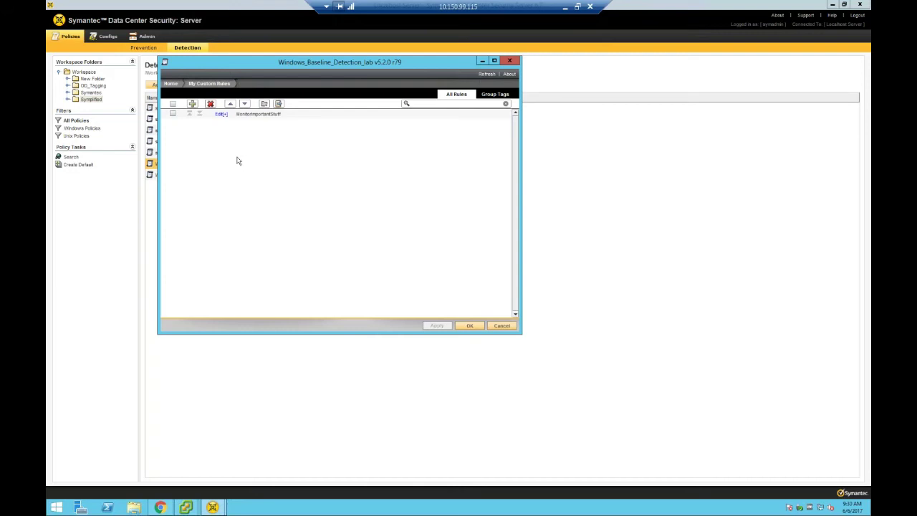
left_click(176, 86)
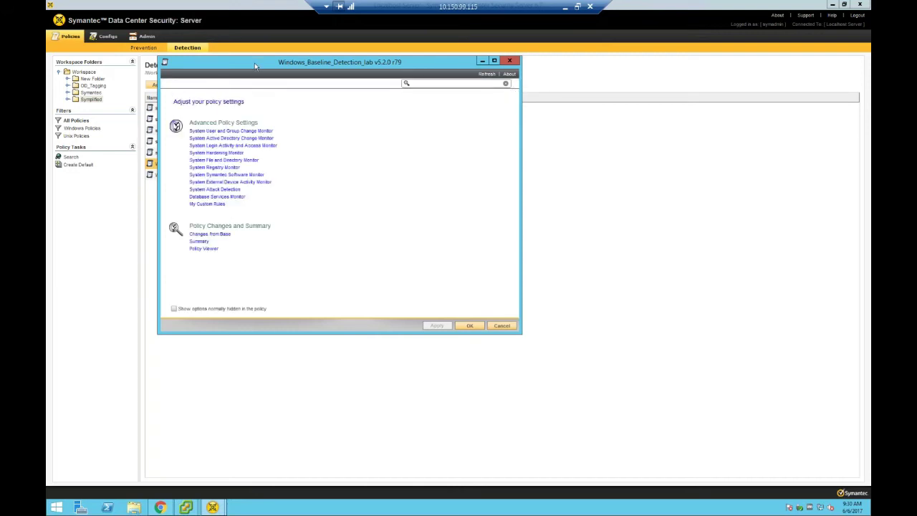
Step: Examine the Local Account Unlocked rule's settings in the System User and Group Change Monitor, and return to the policy home
left_click_drag(258, 63, 260, 54)
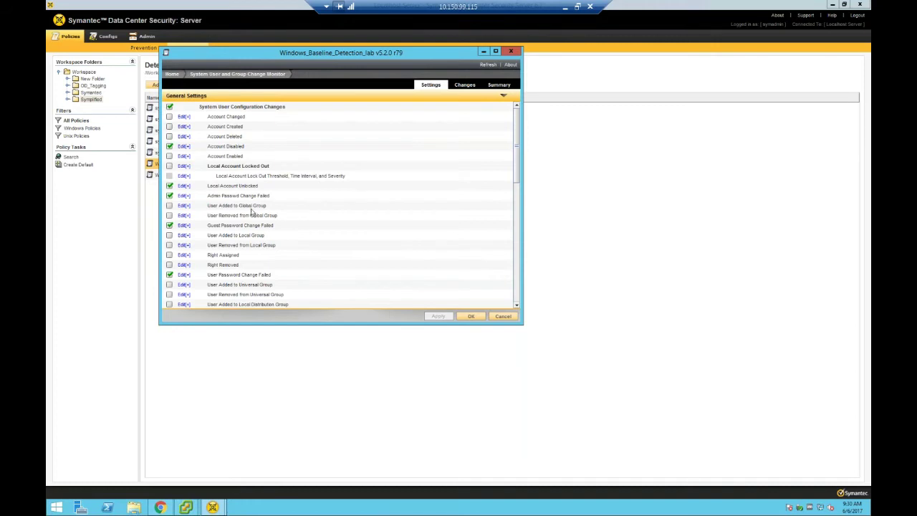
left_click(183, 185)
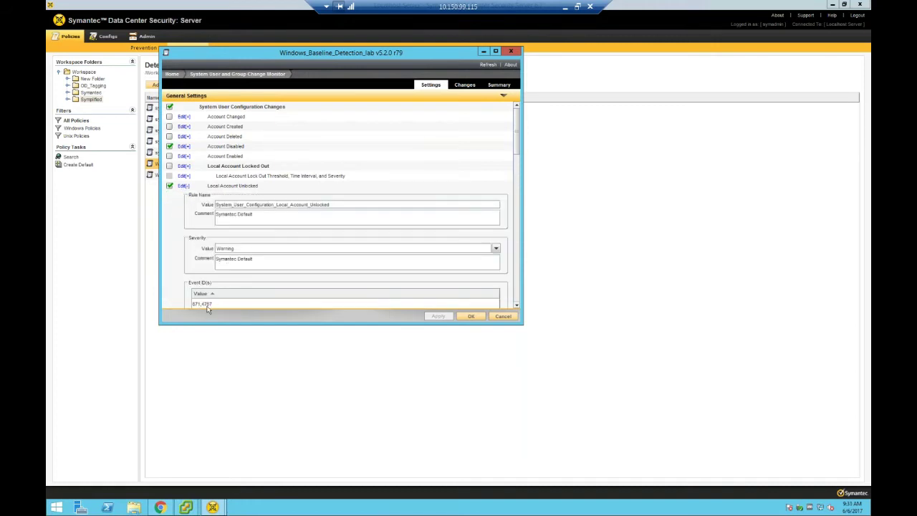
scroll(333, 153, "down", 1)
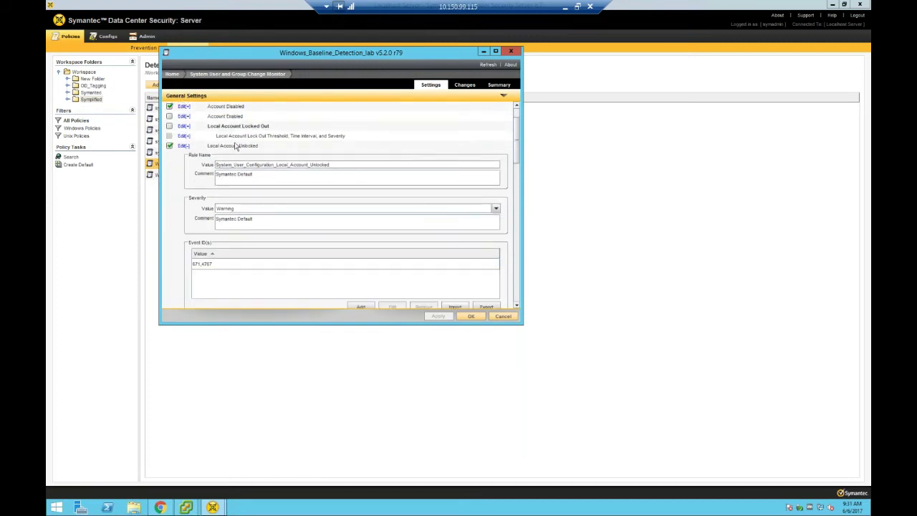
left_click(183, 147)
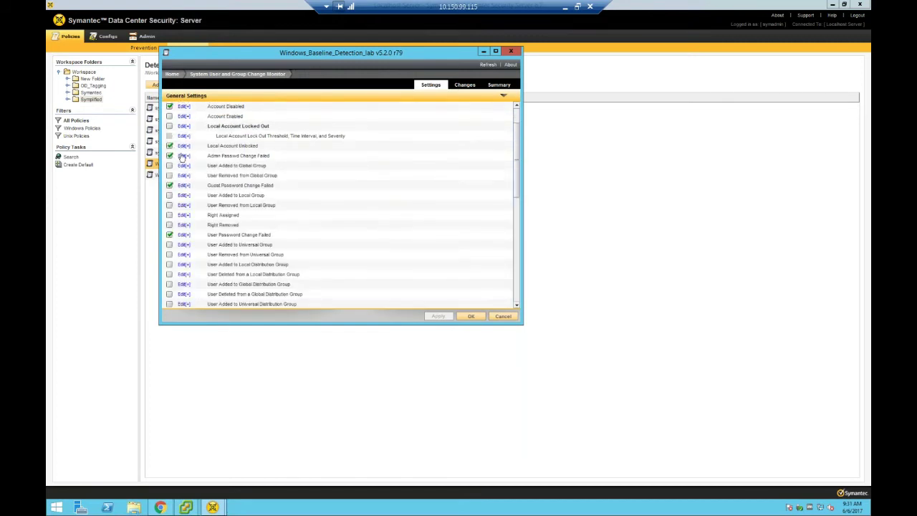
mouse_move(191, 169)
left_click(171, 75)
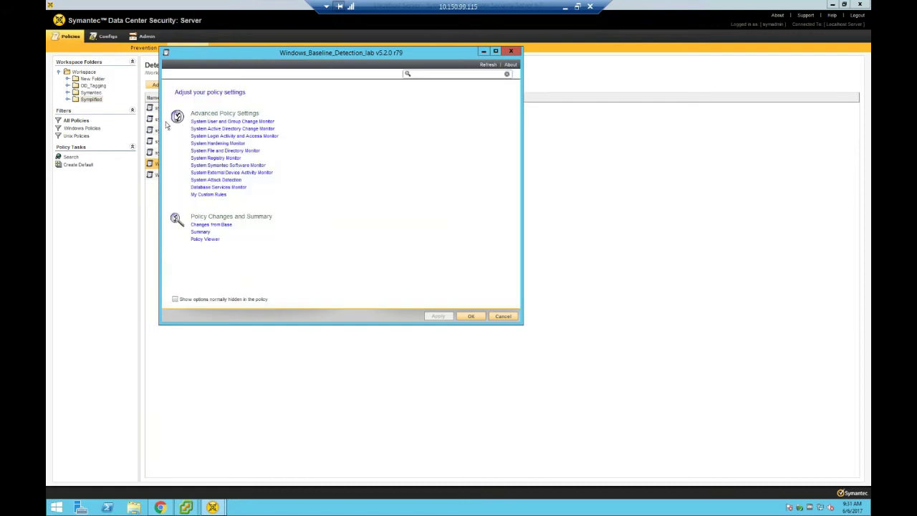
Step: Examine the Core System Files rule's severity and file list in the System File and Directory Monitor, and return to the policy home
left_click(222, 152)
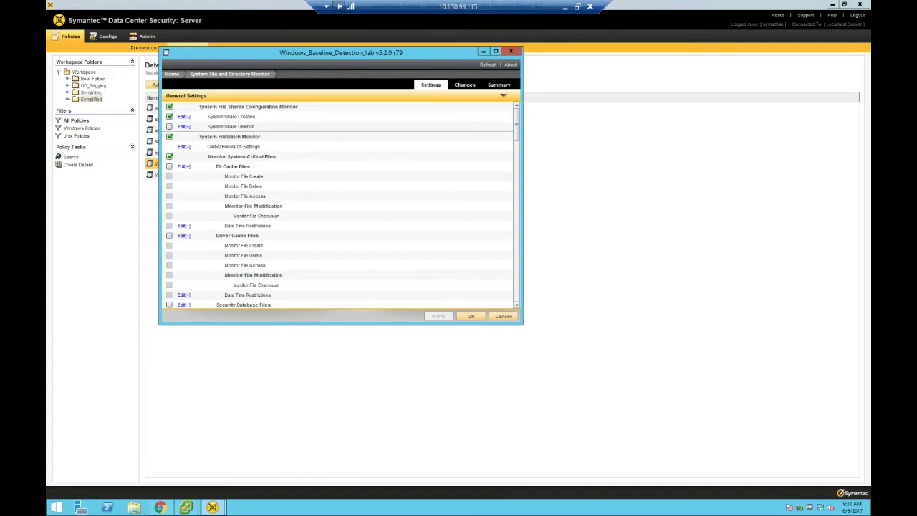
scroll(257, 243, "down", 1)
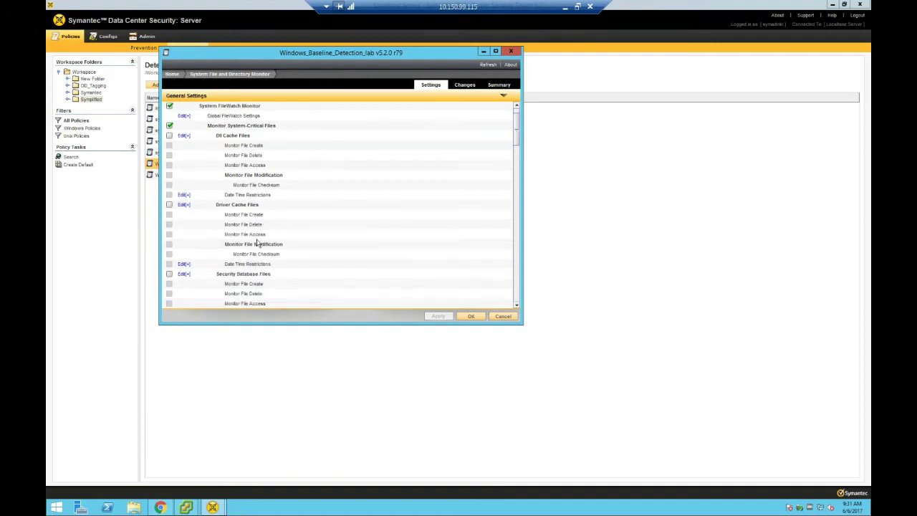
scroll(258, 244, "down", 1)
scroll(241, 248, "down", 2)
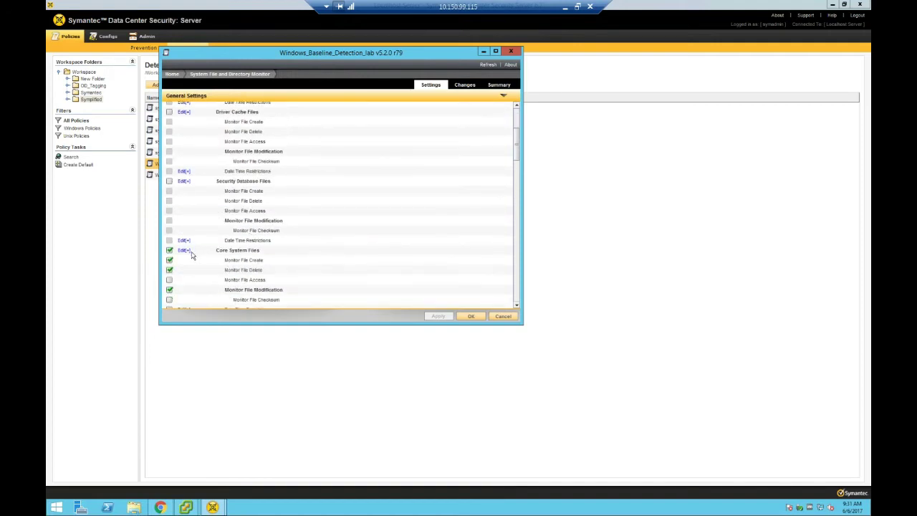
left_click(184, 249)
scroll(456, 261, "down", 1)
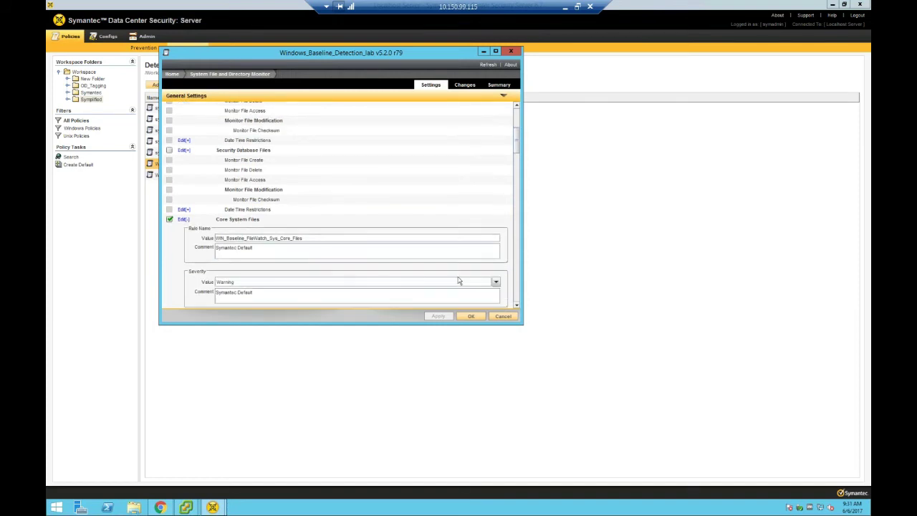
scroll(380, 247, "down", 3)
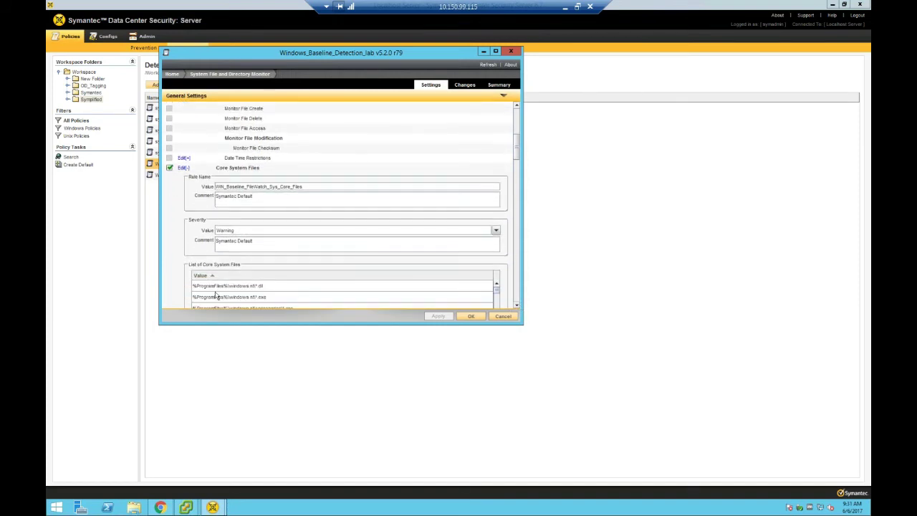
left_click(172, 74)
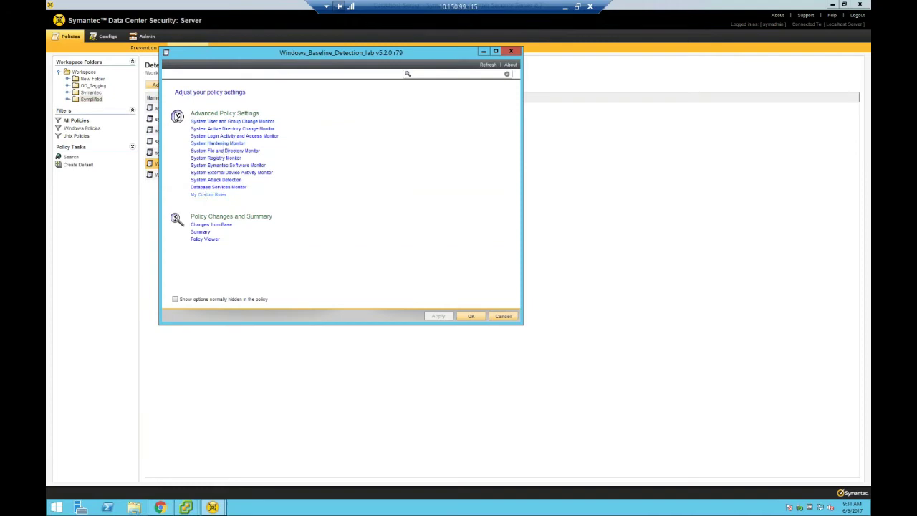
Step: Examine the MonitorImportantStuff custom rule's settings and its list of files to watch, and minimize the remote session
left_click(206, 194)
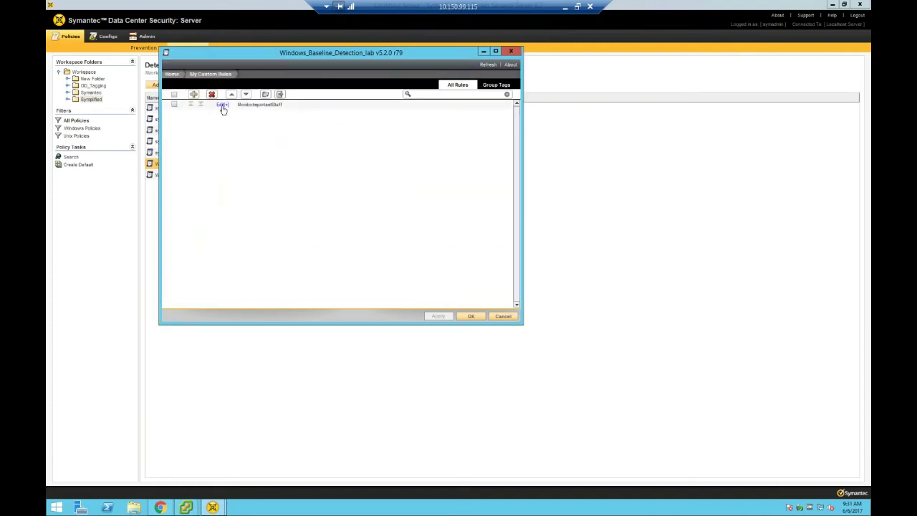
left_click(222, 106)
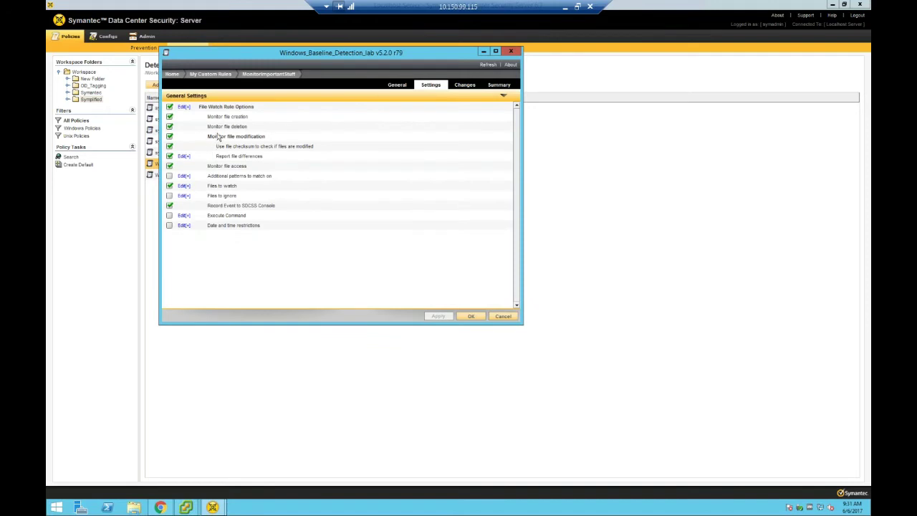
mouse_move(238, 159)
left_click(184, 187)
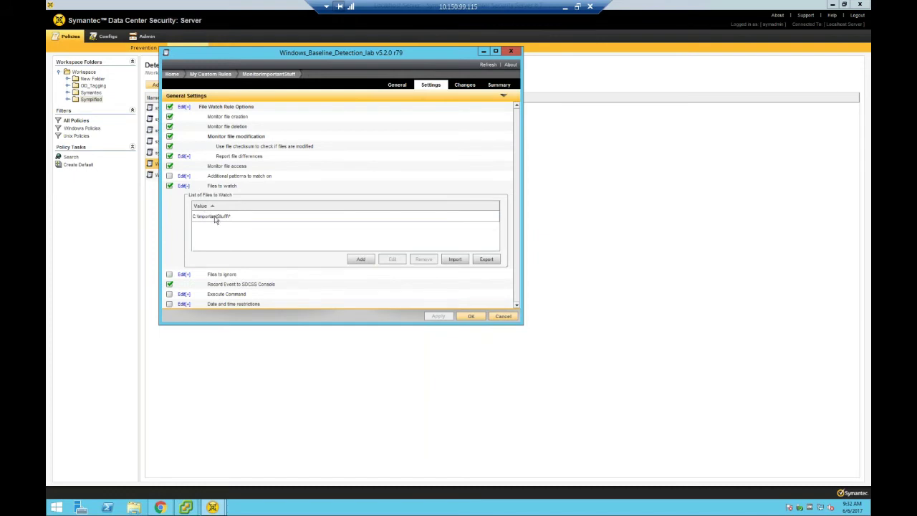
left_click(216, 220)
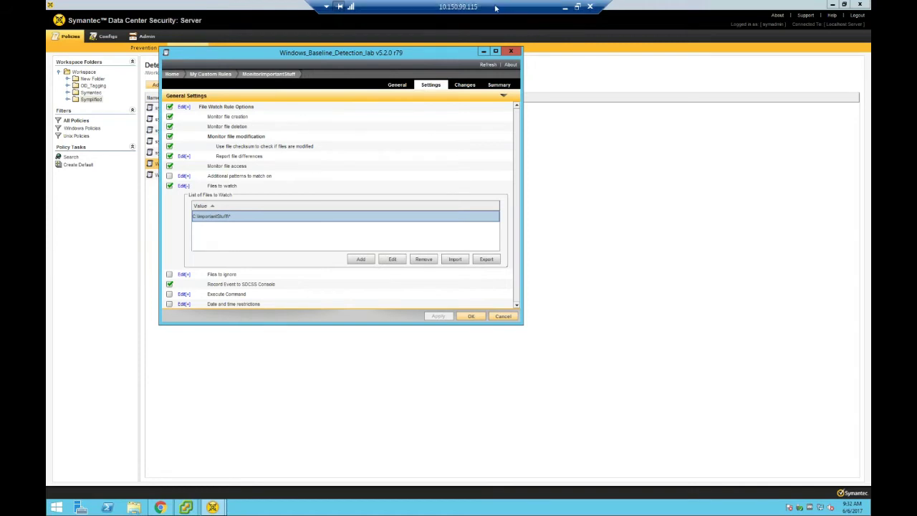
left_click(564, 7)
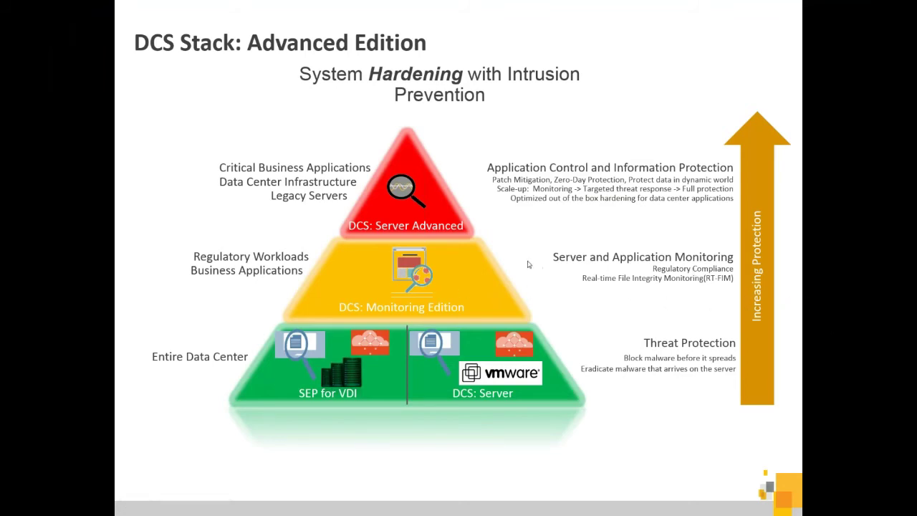
key("Right")
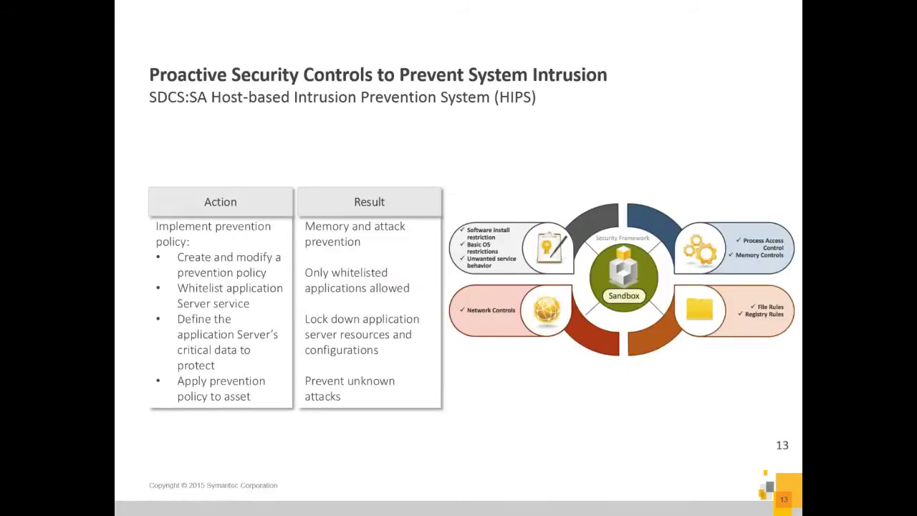
key("Left")
key("Left")
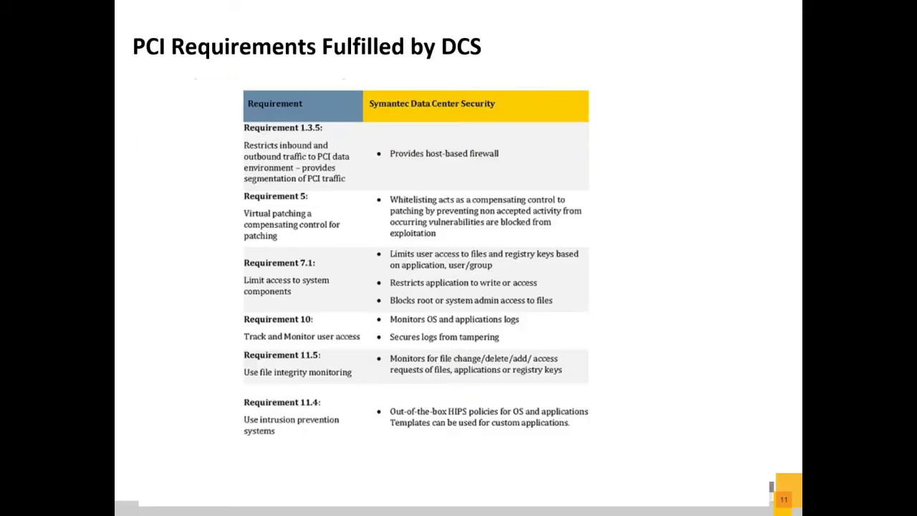
key("Right")
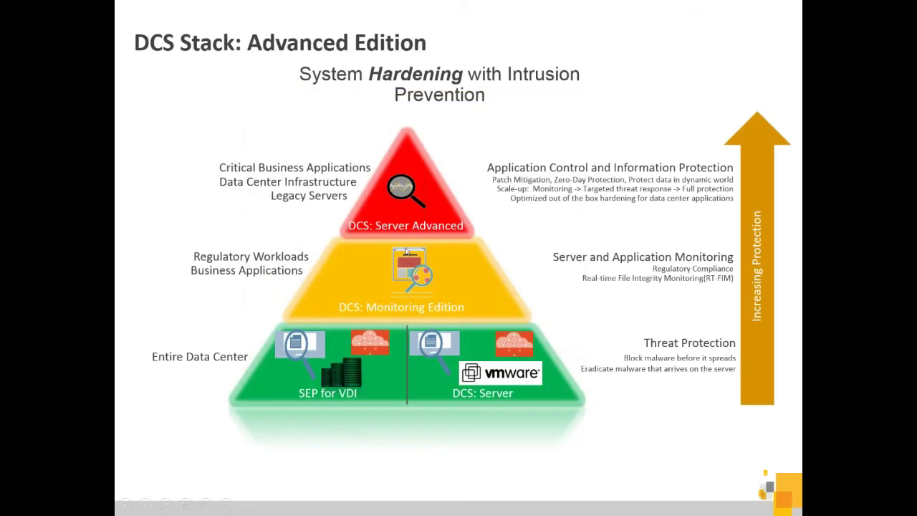
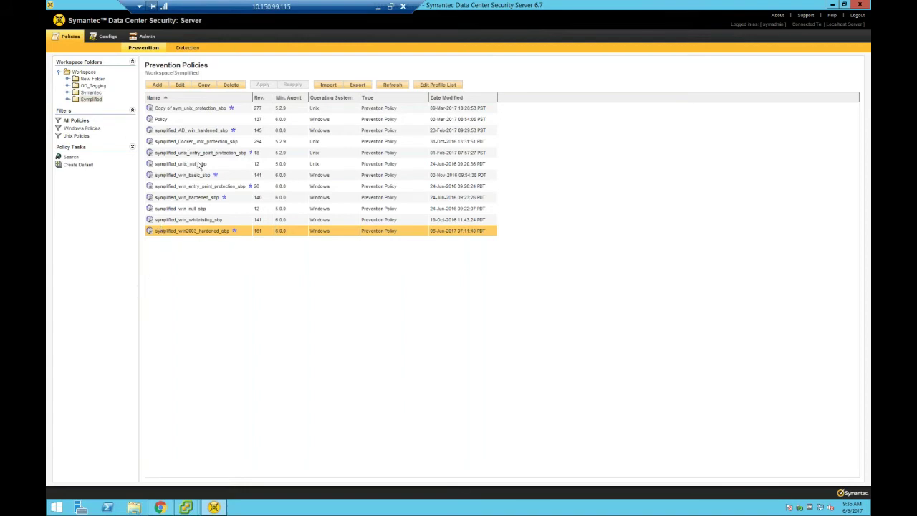
Step: Open the symplified_win2003_hardened_sbp prevention policy, disable its prevention, and move the policy window clear of the policy names
double_click(205, 235)
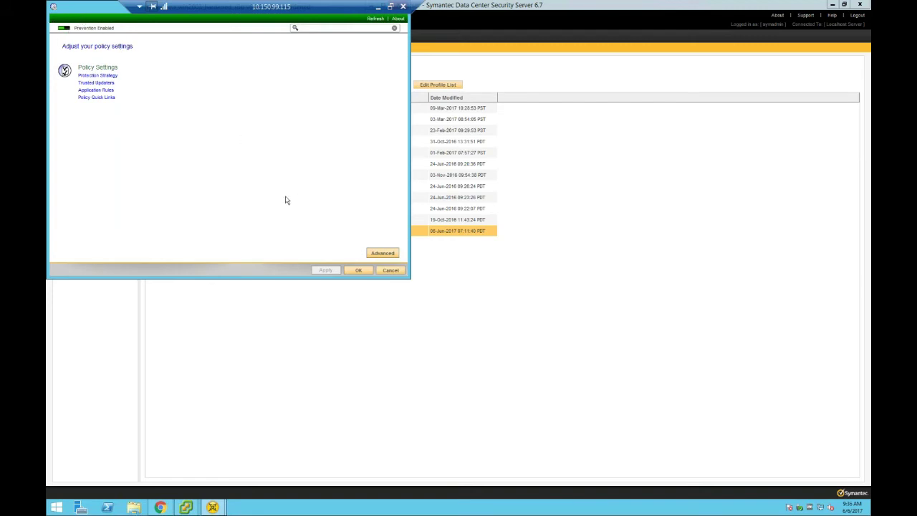
left_click(66, 29)
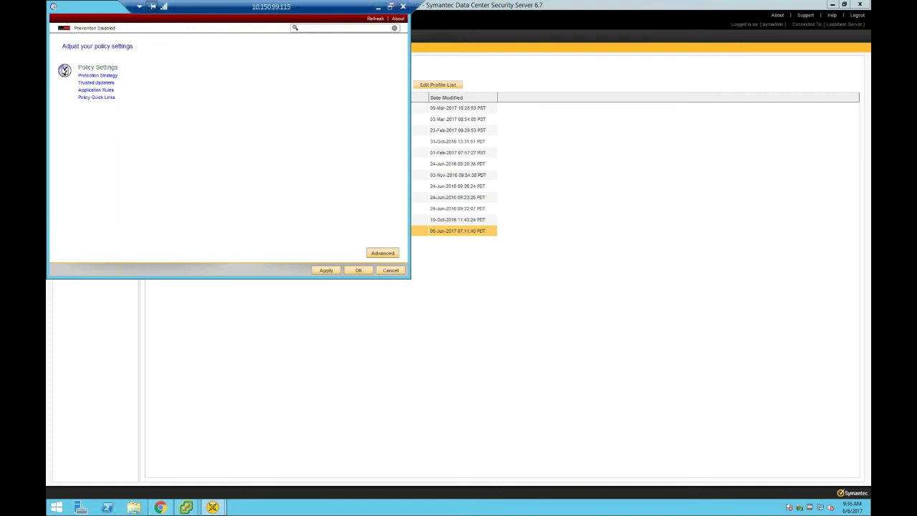
left_click_drag(271, 7, 548, 6)
left_click_drag(303, 7, 531, 130)
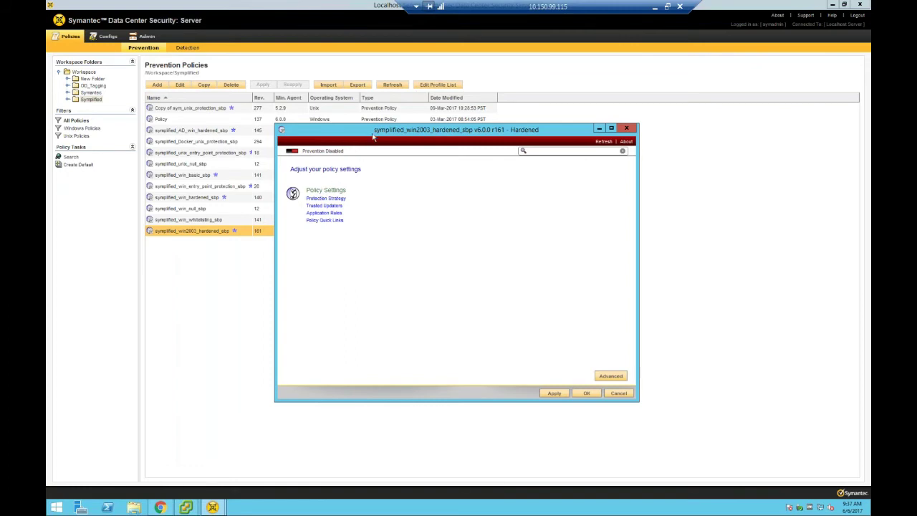
left_click_drag(374, 134, 430, 110)
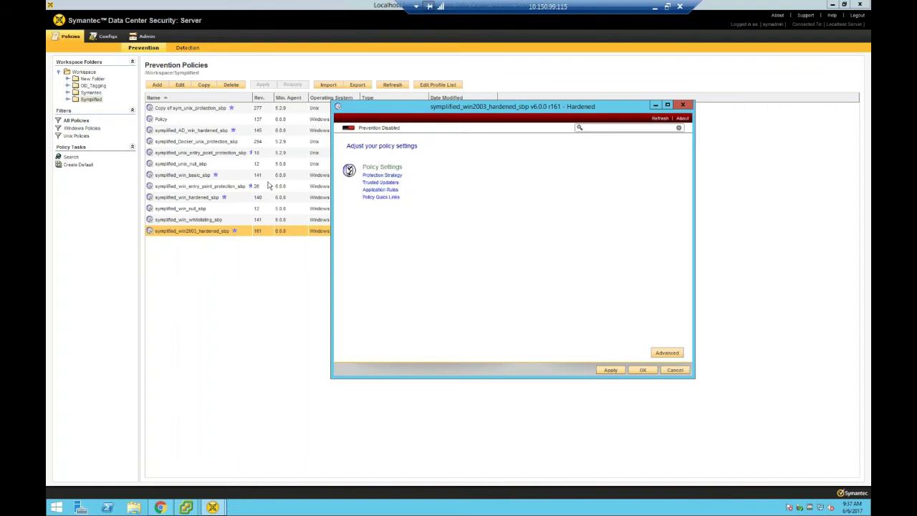
Step: Examine the Protected Whitelisting, Hardened and Basic levels of the policy's protection strategy, and return to the policy home
left_click(381, 175)
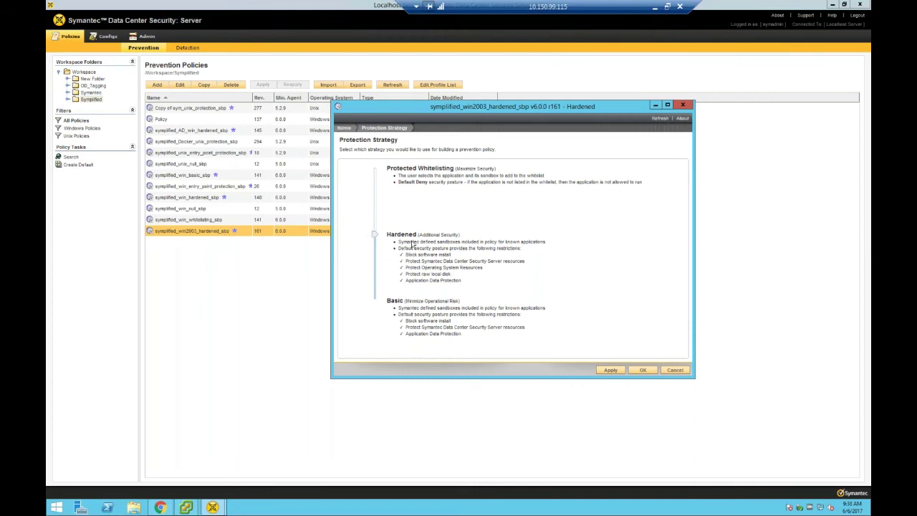
left_click(345, 128)
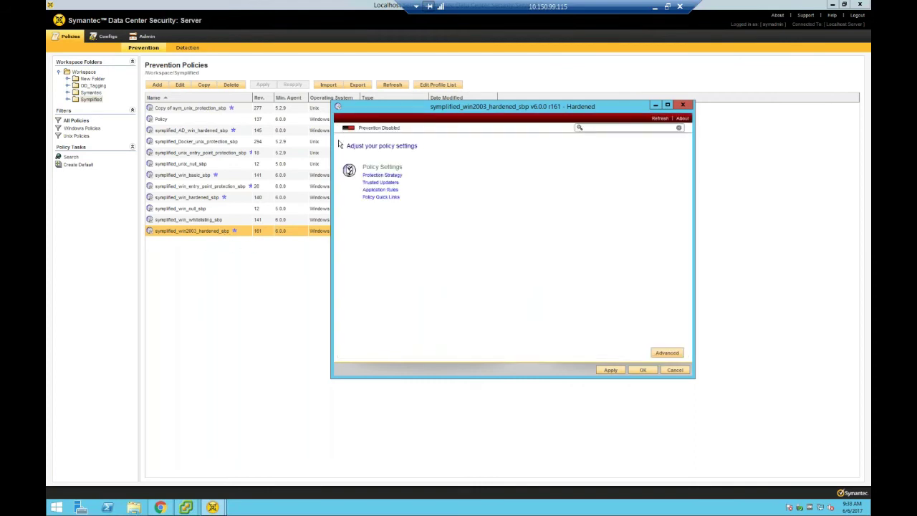
left_click(382, 176)
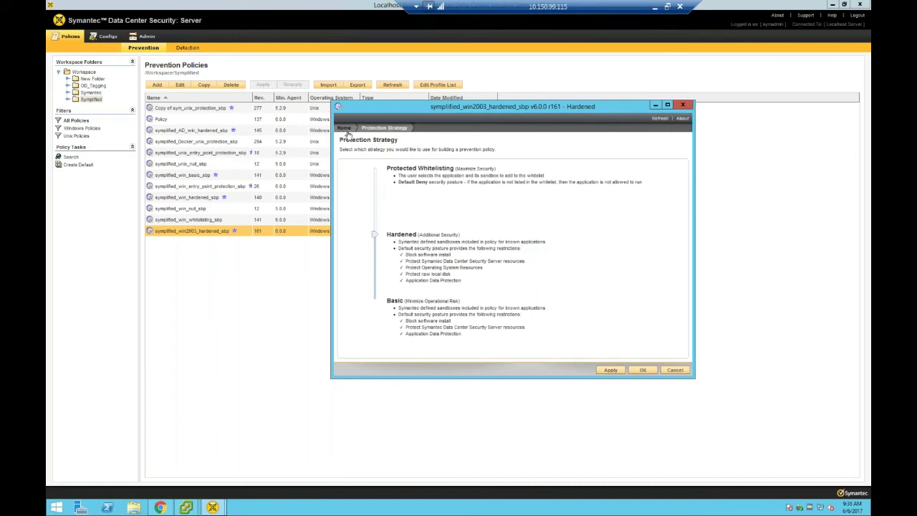
left_click(344, 129)
Step: Examine the trusted updater types and the predefined updater applications without adding any, and return to the policy home
left_click(391, 185)
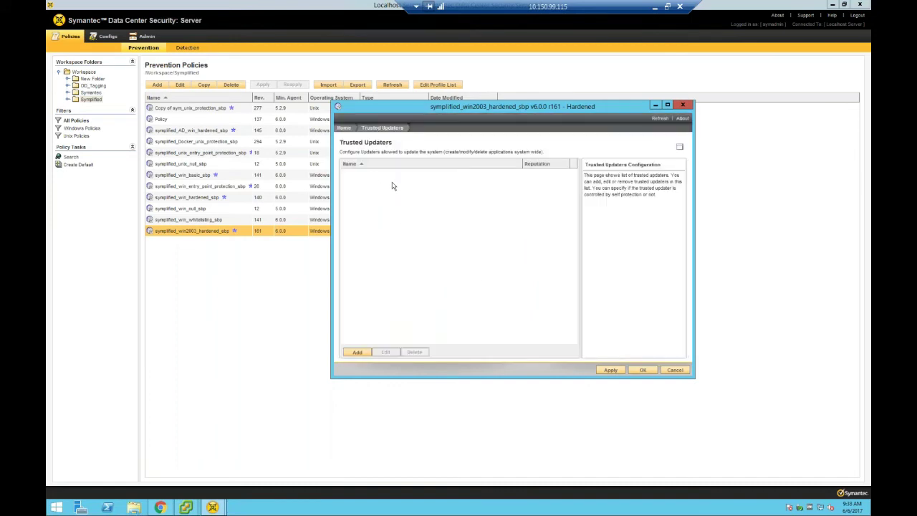
left_click(357, 351)
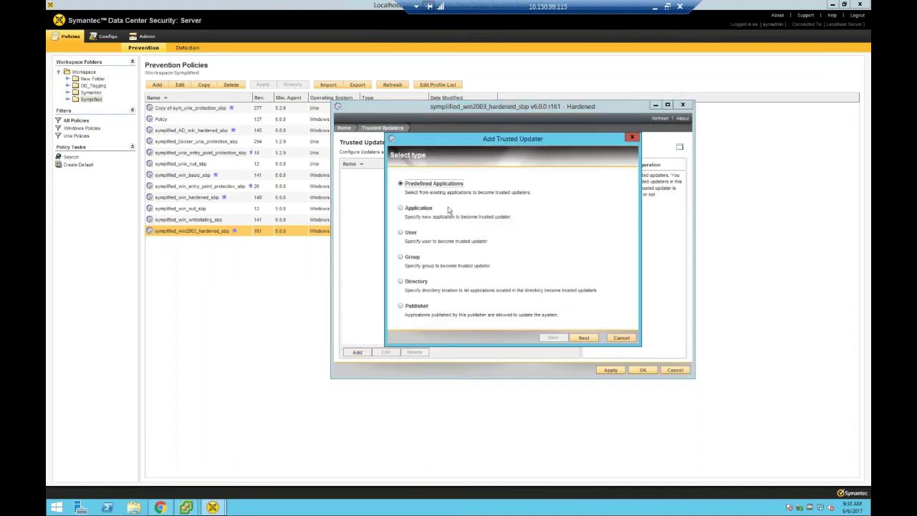
left_click(583, 337)
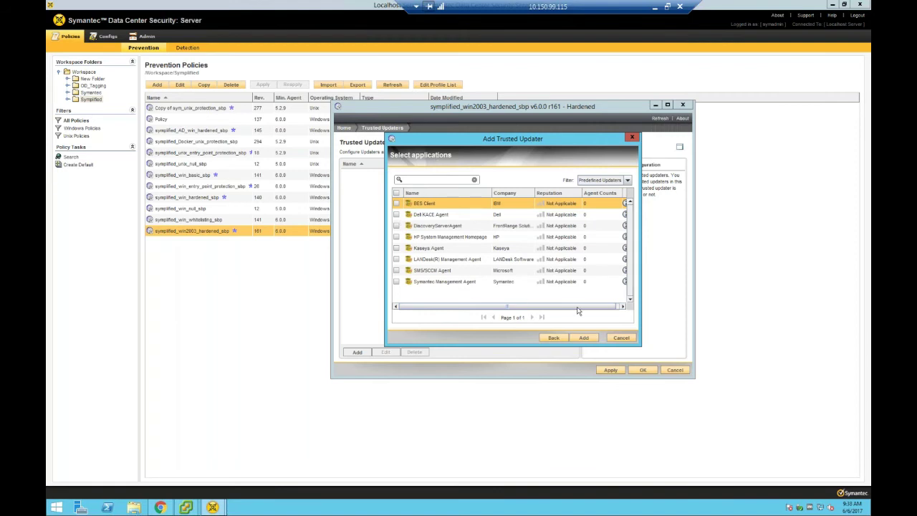
left_click(620, 338)
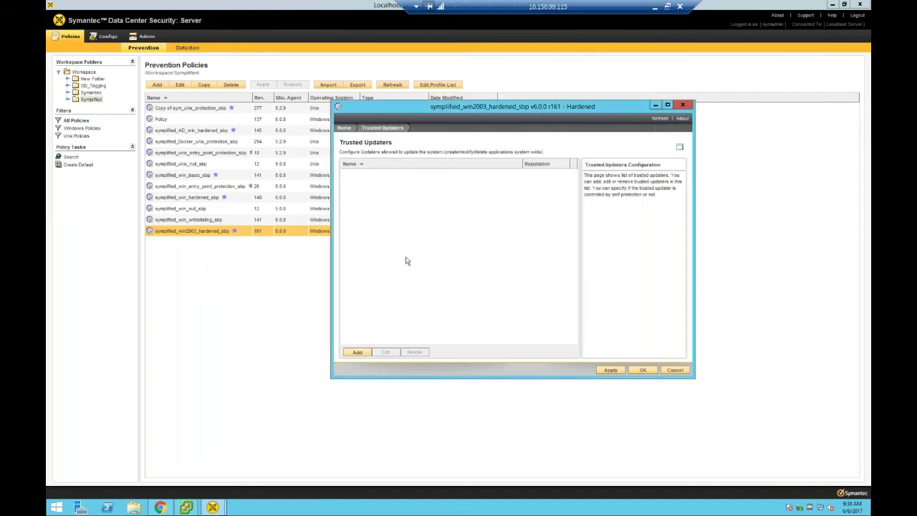
left_click(359, 353)
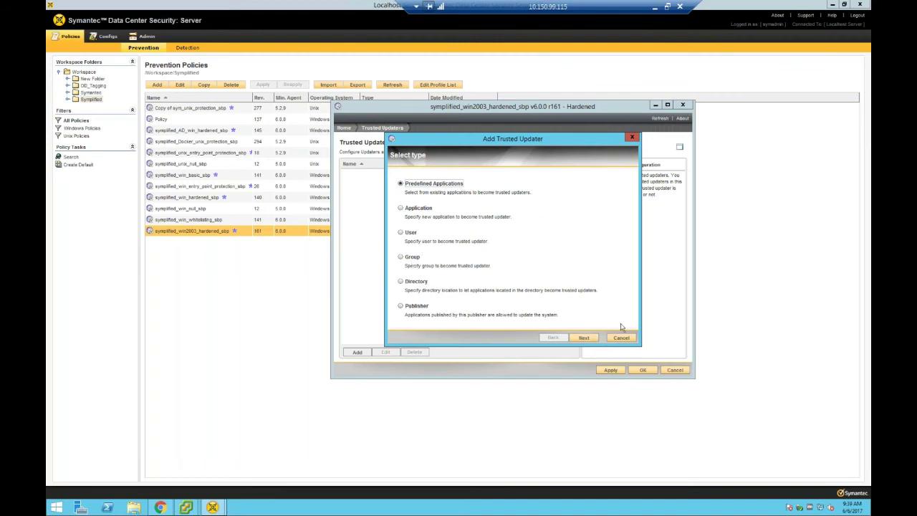
left_click(623, 337)
left_click(345, 129)
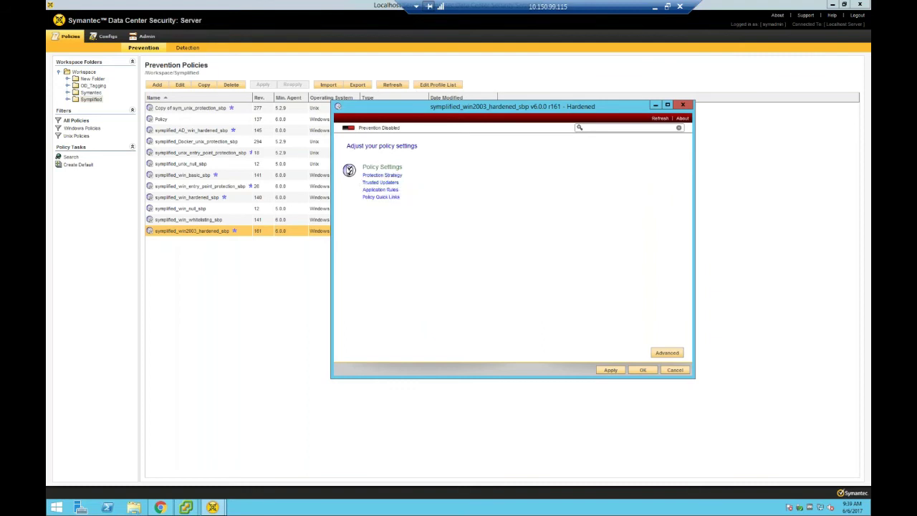
Step: Add the predefined application vCenter Orchestrator to the policy's application rules
left_click(387, 190)
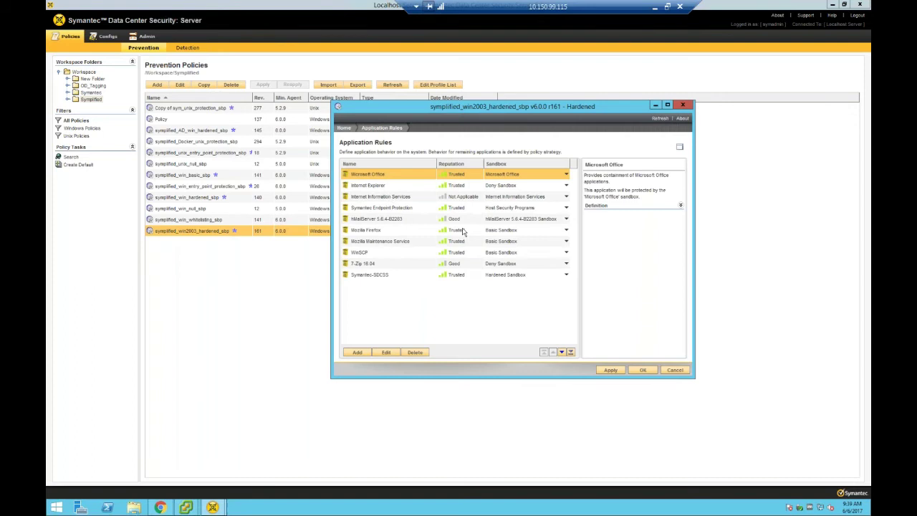
left_click(358, 352)
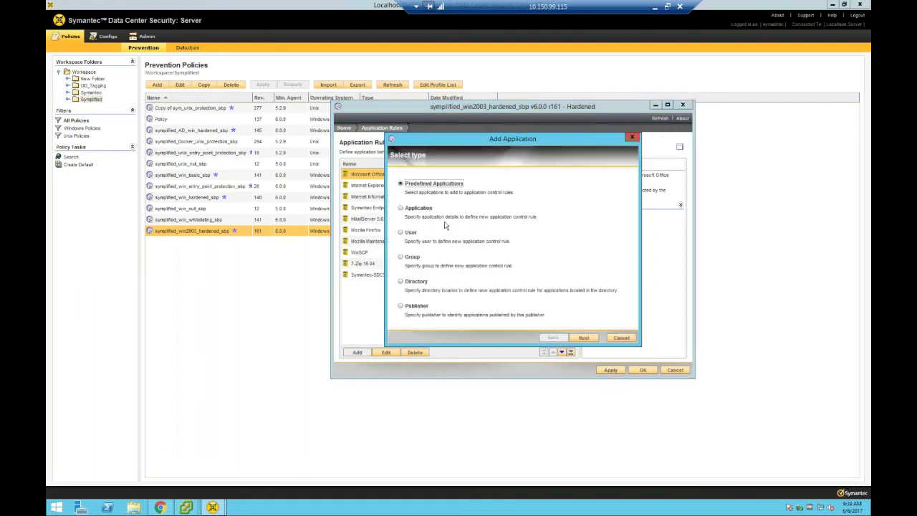
left_click_drag(479, 140, 487, 116)
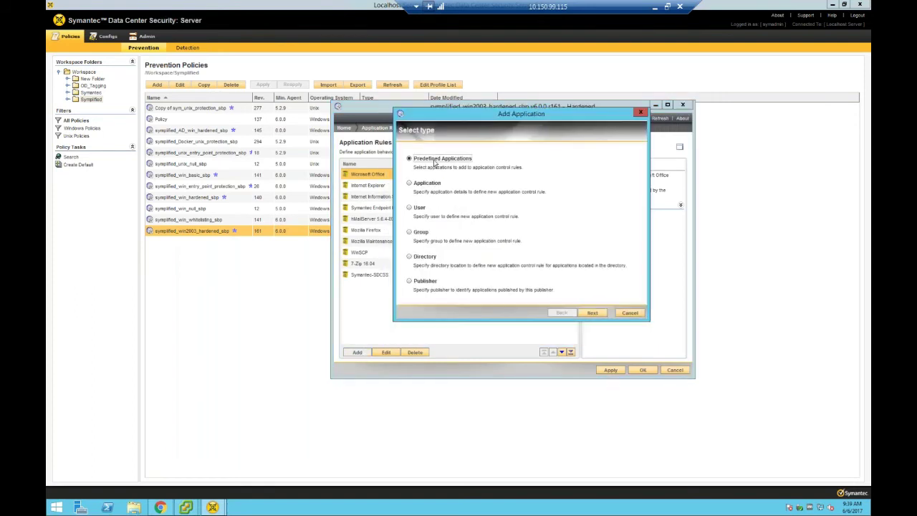
left_click(592, 312)
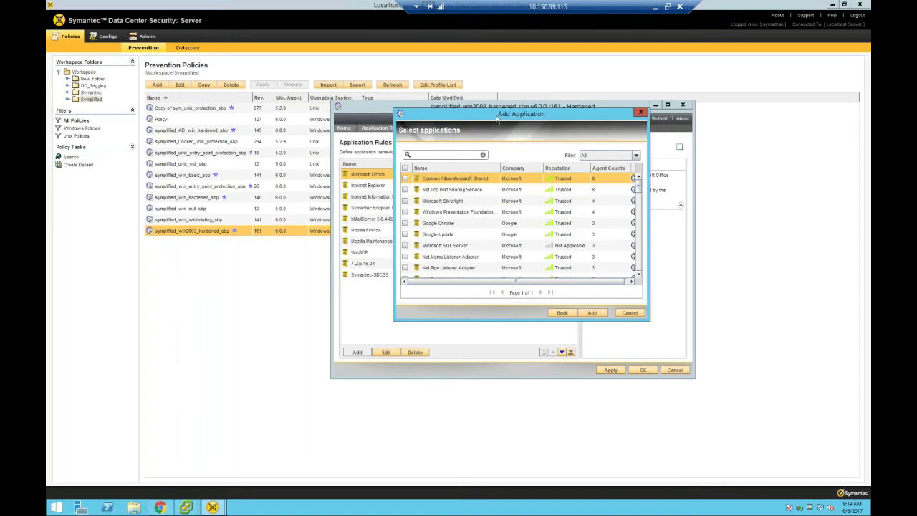
left_click_drag(498, 120, 342, 114)
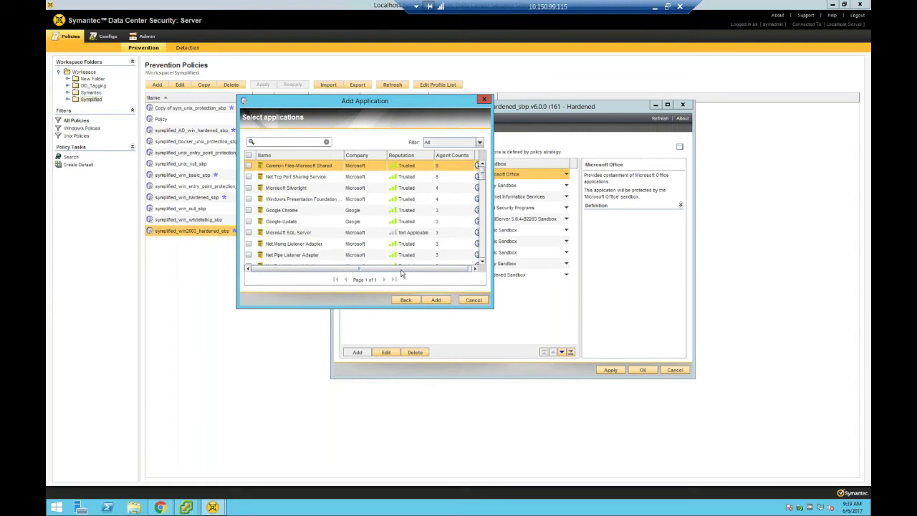
scroll(291, 250, "down", 10)
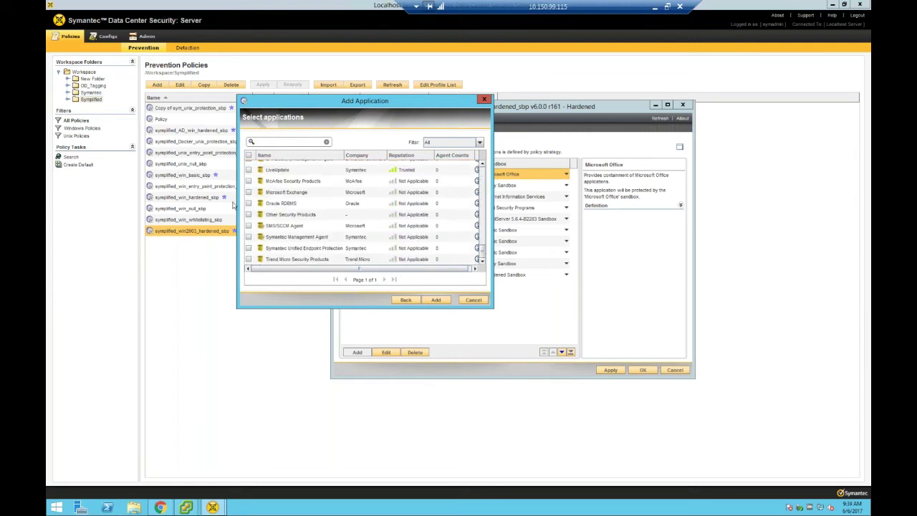
scroll(296, 241, "down", 10)
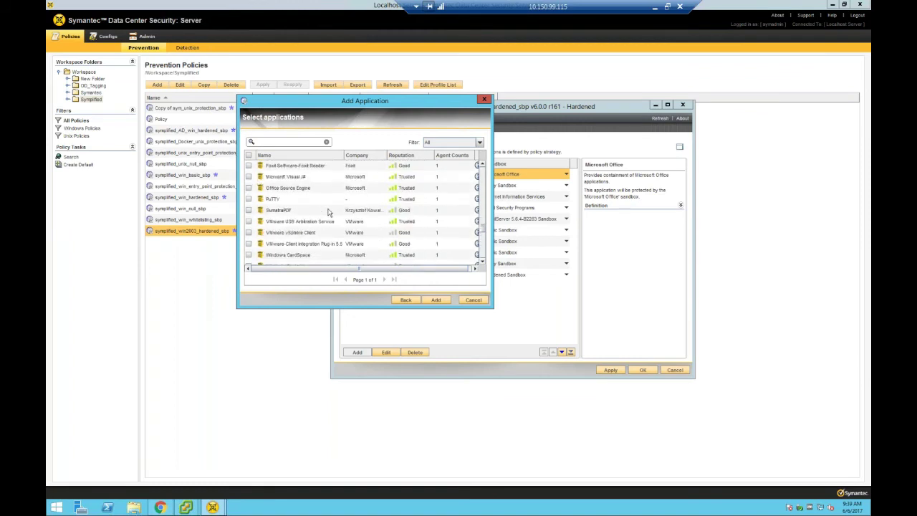
scroll(329, 213, "up", 3)
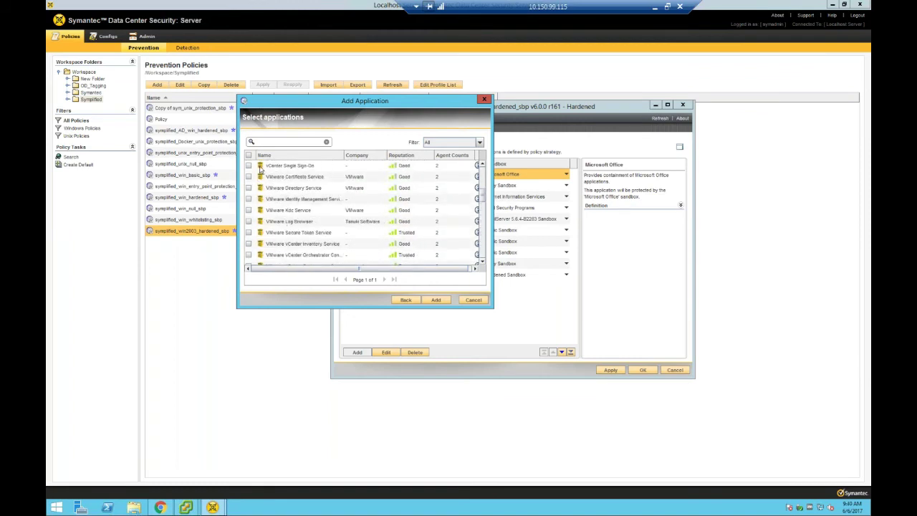
scroll(293, 184, "up", 1)
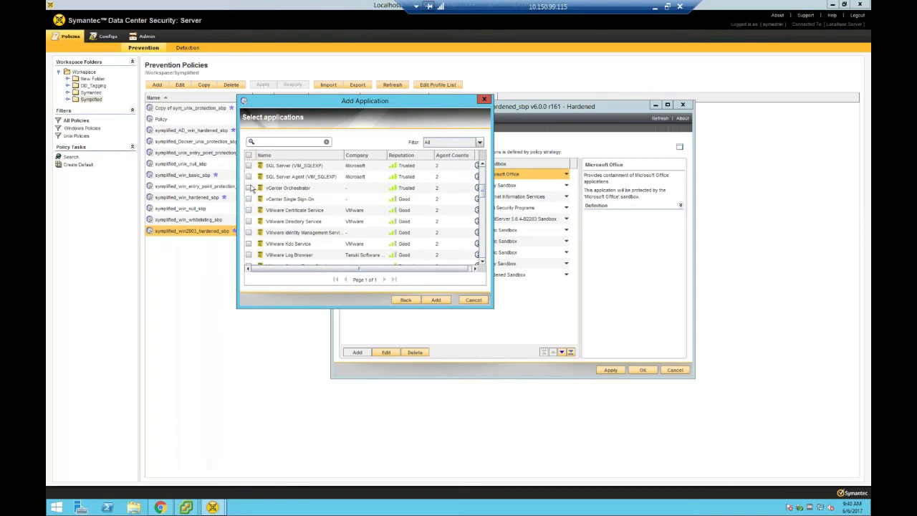
left_click(248, 188)
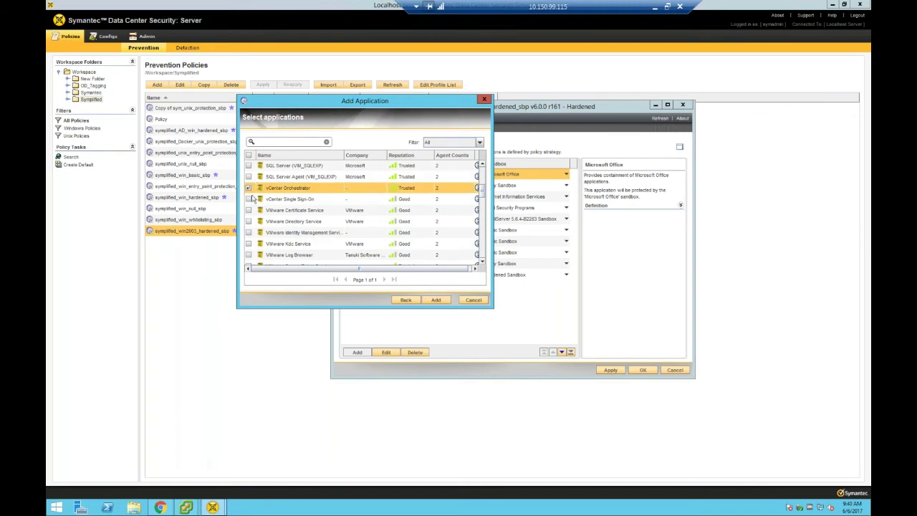
left_click(437, 299)
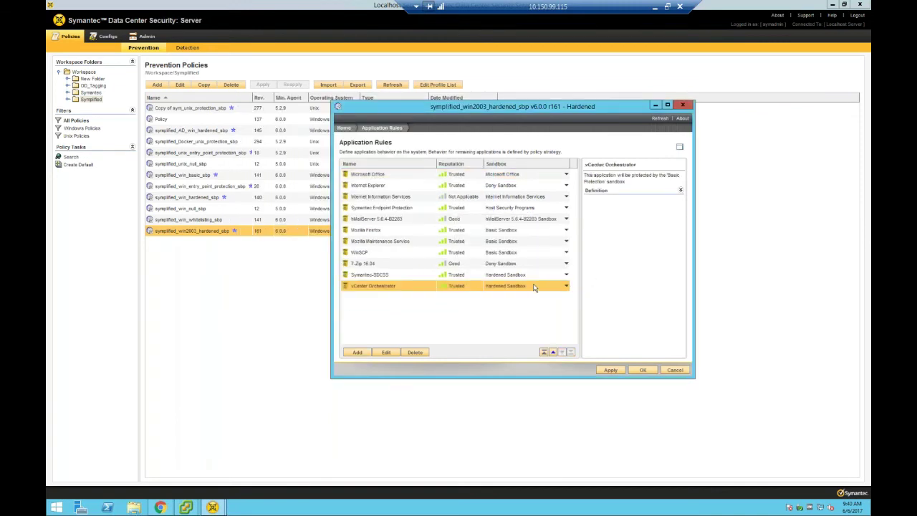
Step: Assign the generic Deny Sandbox to the vCenter Orchestrator rule, and delete that rule from the application rules
left_click(566, 286)
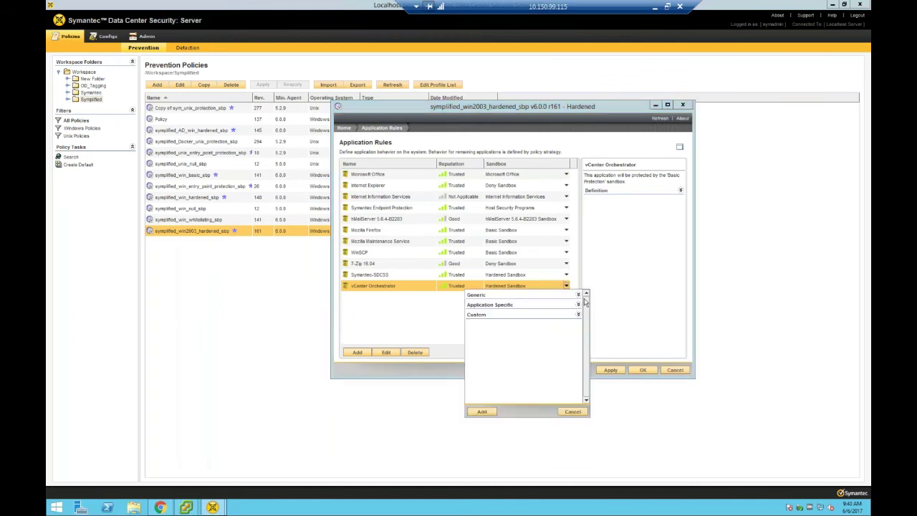
left_click(578, 295)
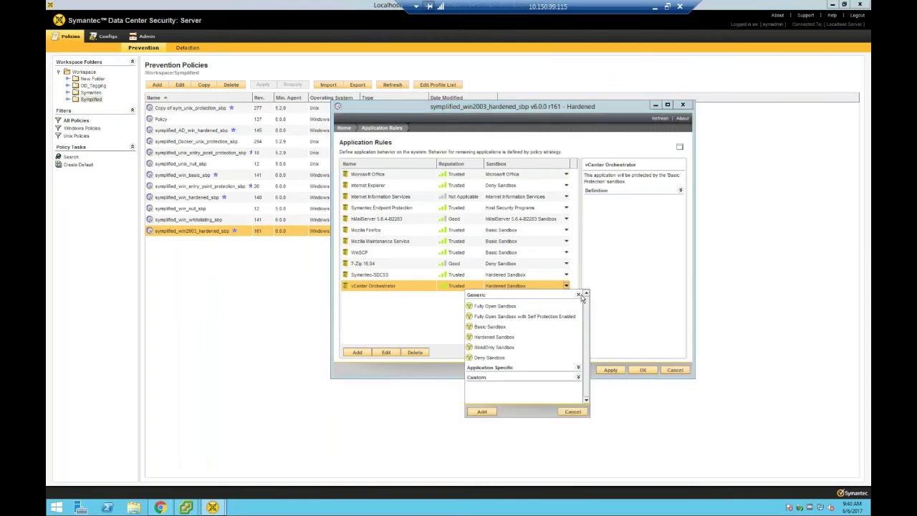
left_click(491, 361)
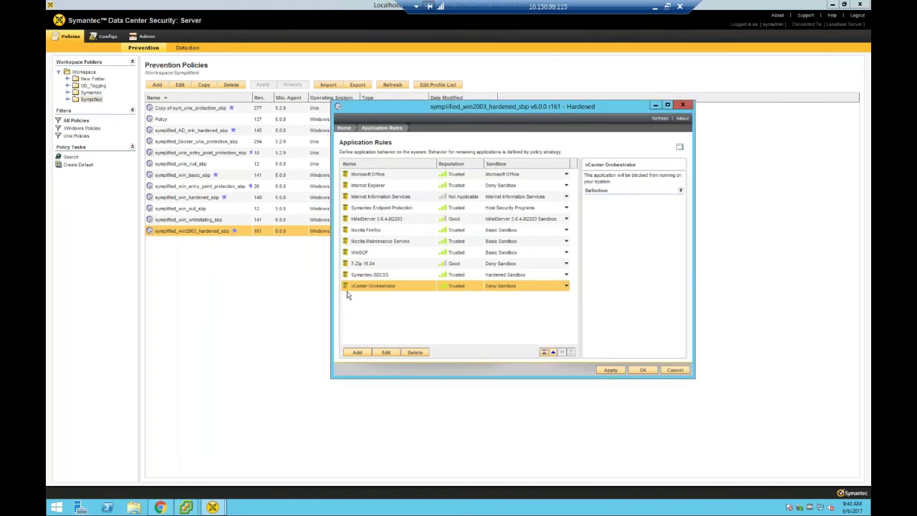
left_click(415, 352)
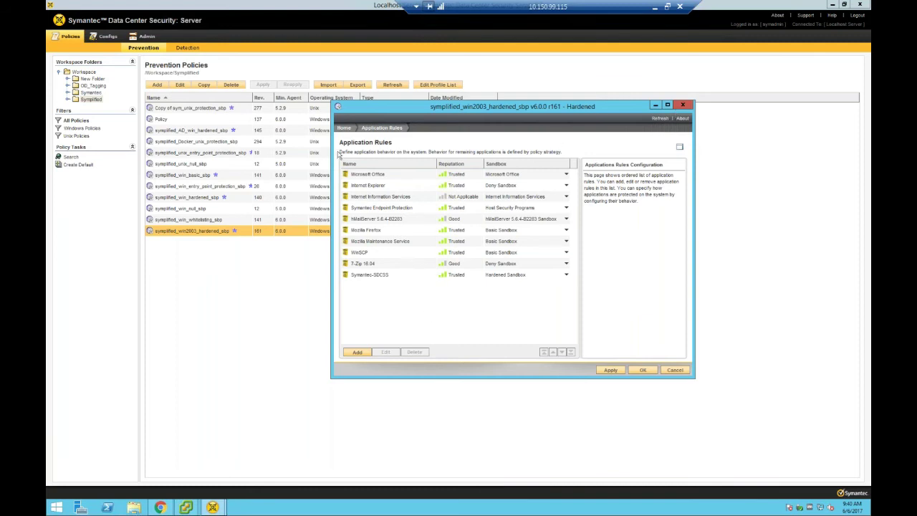
Step: Show the advanced policy settings, examine My Custom Sandboxes and Lists, and return to the policy home
left_click(346, 127)
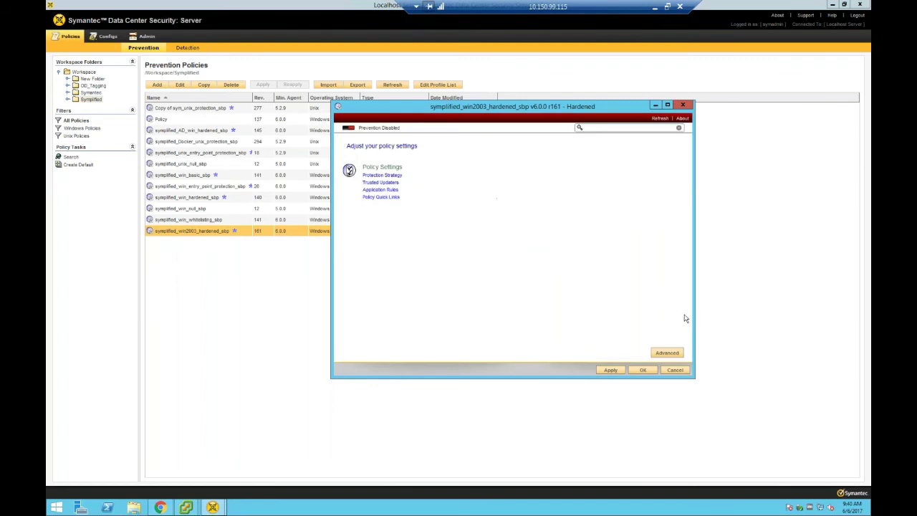
left_click(665, 353)
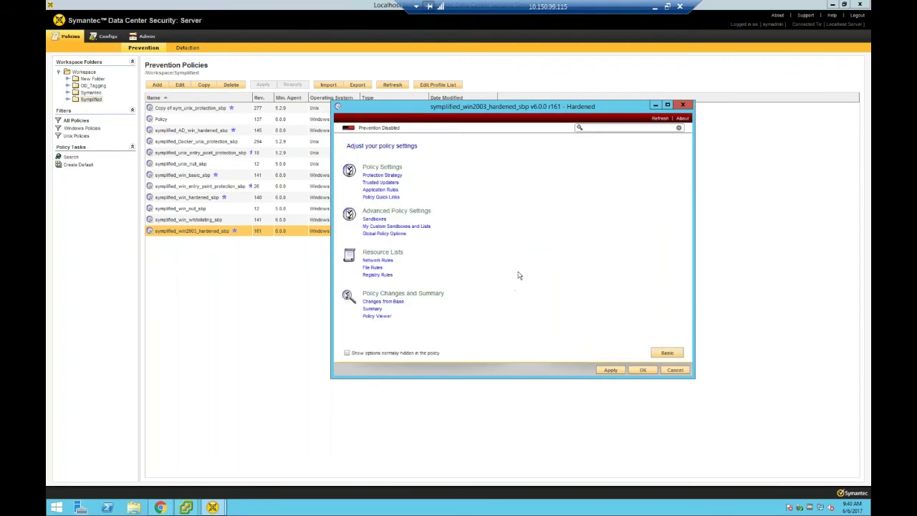
left_click(394, 227)
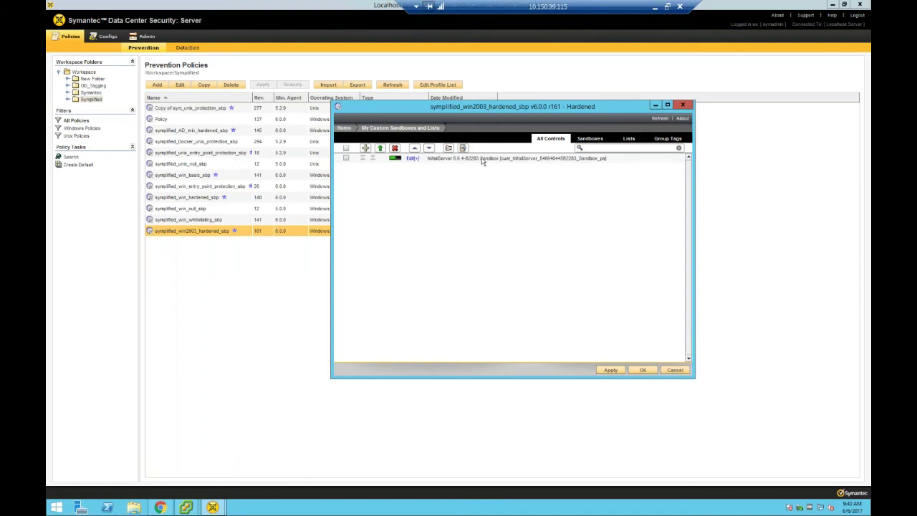
left_click(343, 128)
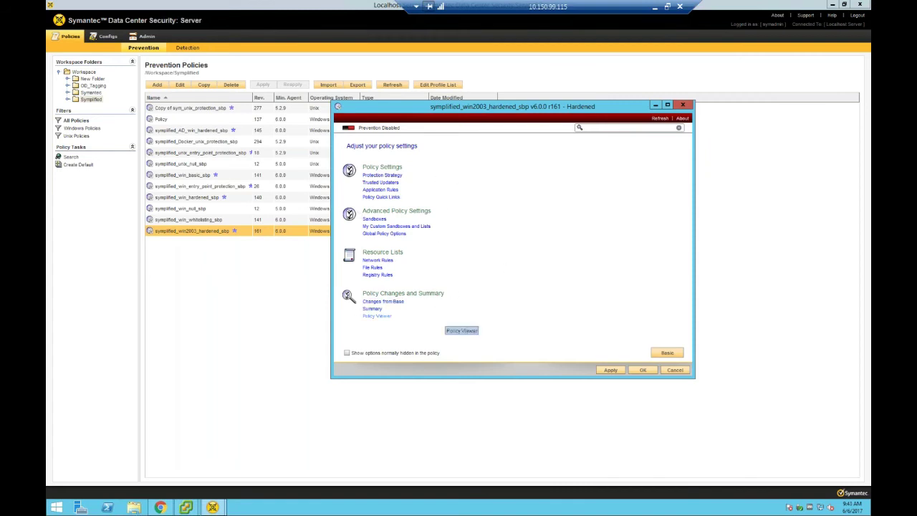
Step: Examine the list of files with all access blocked in the File Rules of the Global Policy Options
left_click(388, 236)
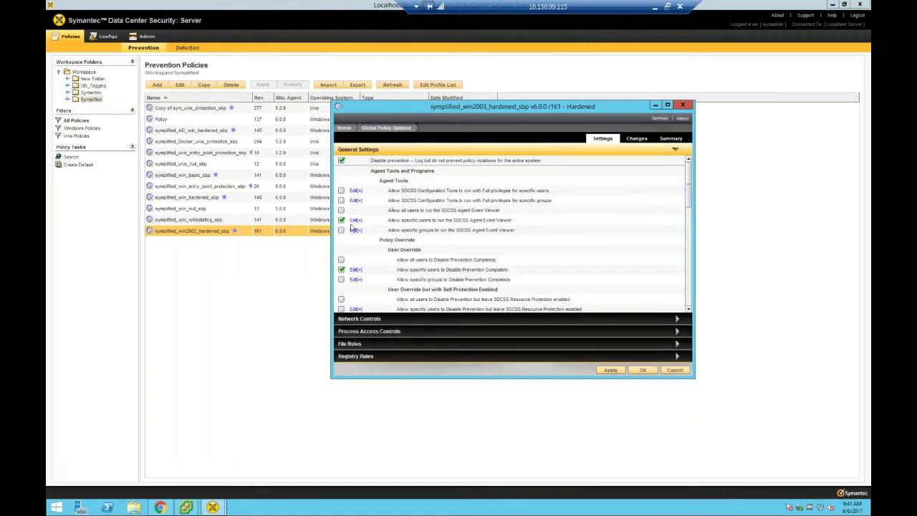
left_click(347, 346)
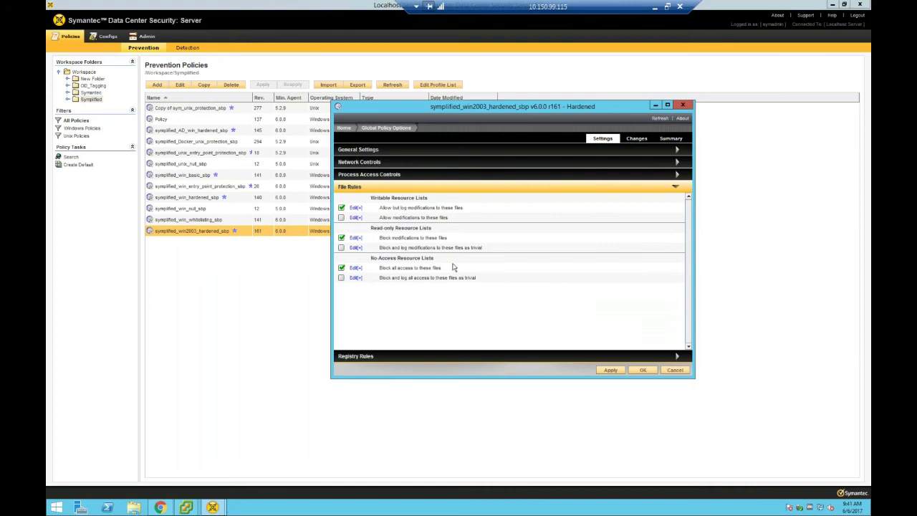
left_click(353, 269)
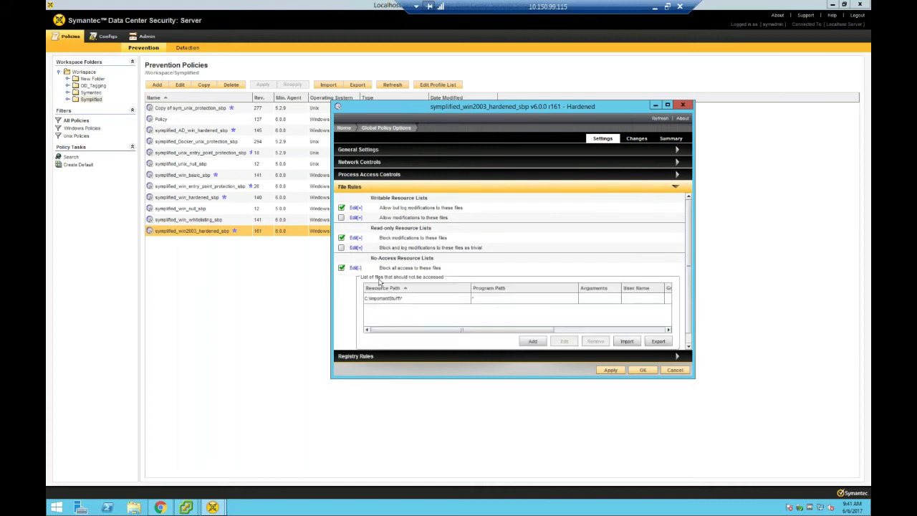
left_click(401, 302)
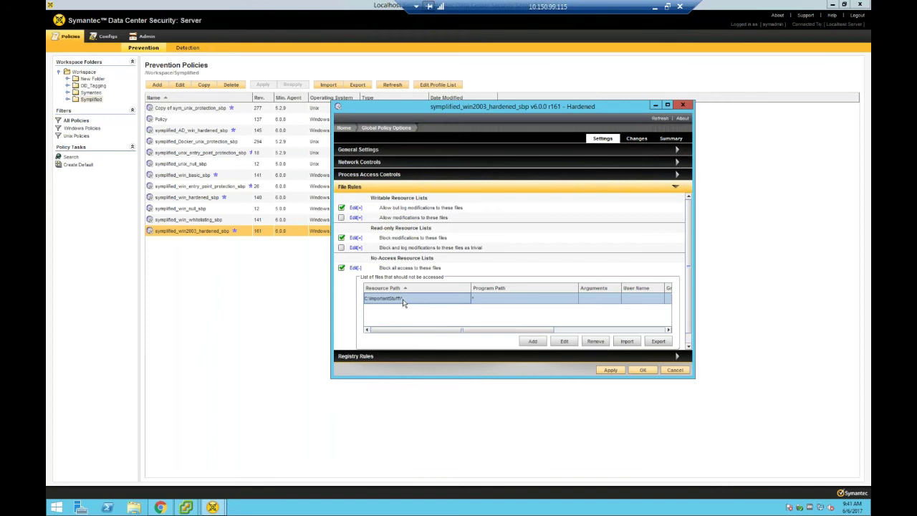
Step: Examine the ImportantStuff entry in the list of files whose modifications are allowed but logged, and return to the policy home
left_click(355, 207)
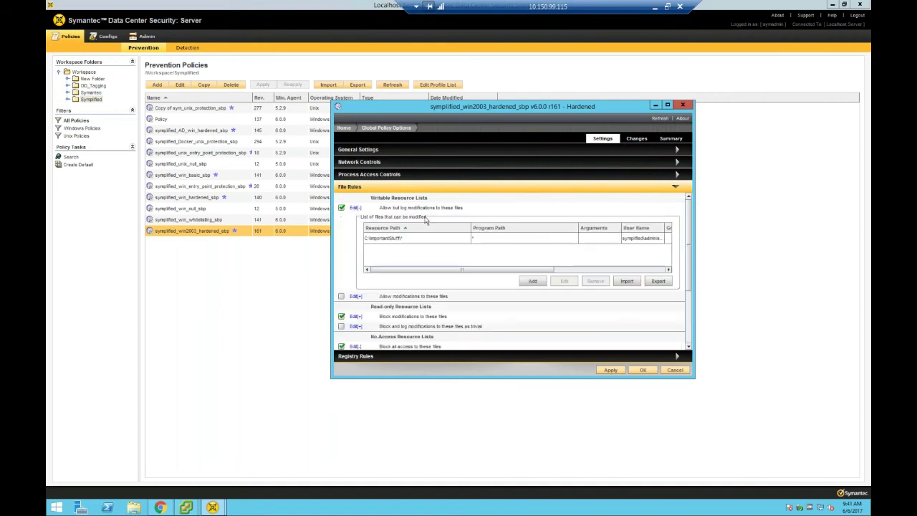
left_click(406, 240)
left_click(563, 280)
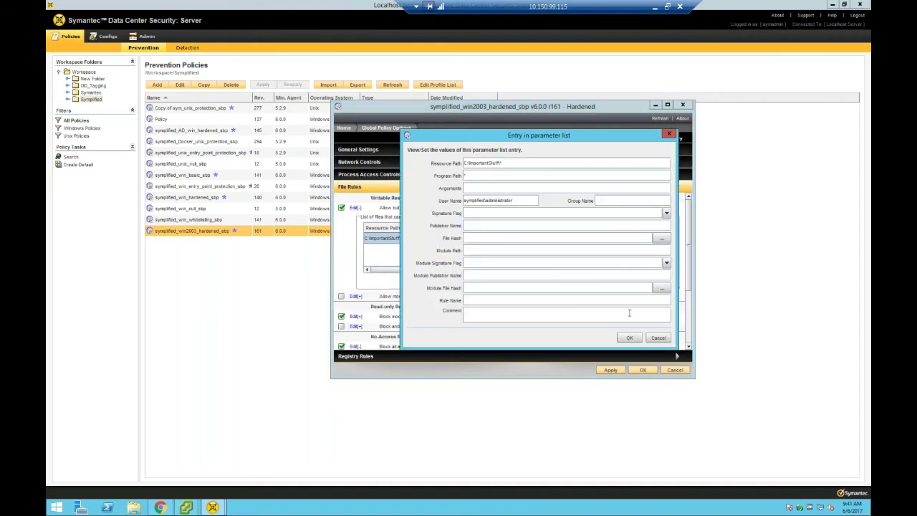
left_click(657, 338)
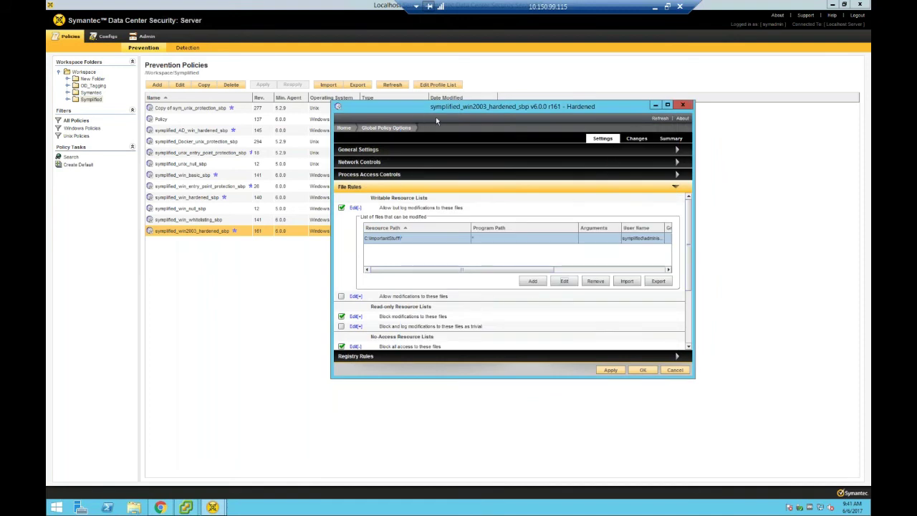
left_click(345, 127)
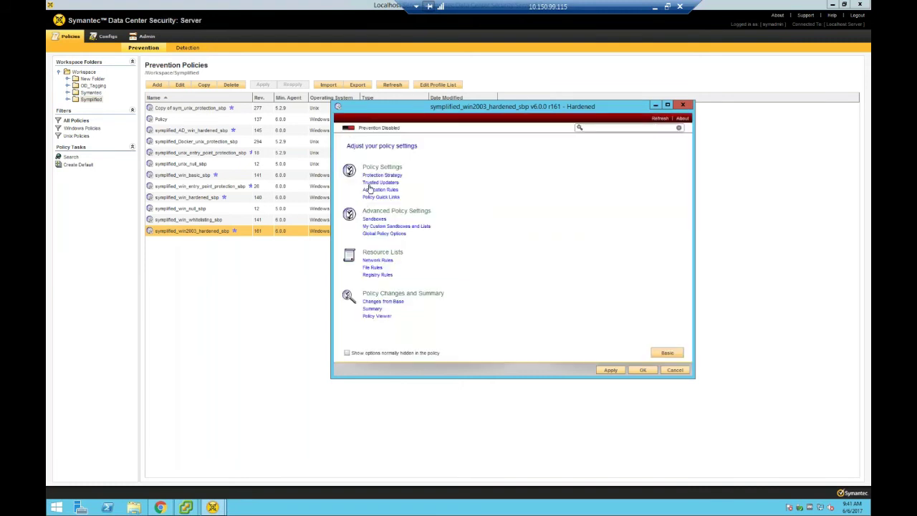
Step: Examine the Internet Information Services and Internet Explorer entries and their sandboxes in the policy's Application Rules
left_click(385, 190)
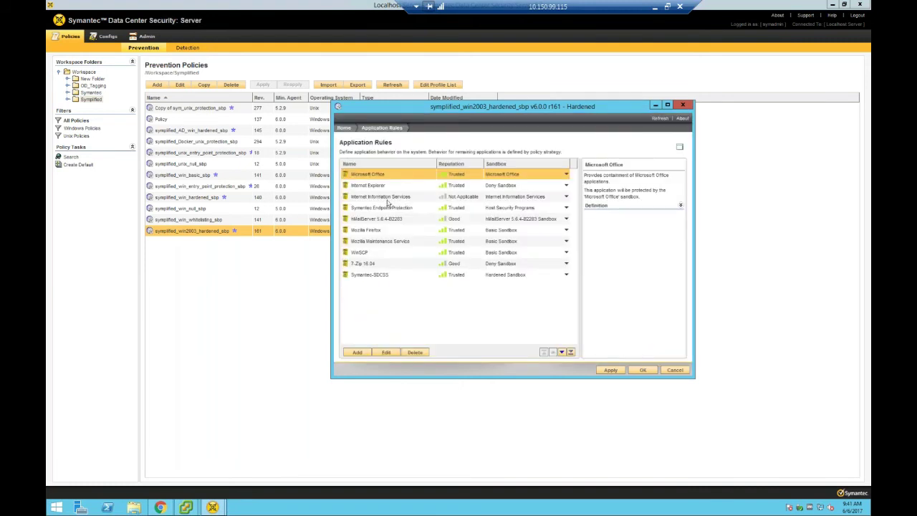
left_click(368, 196)
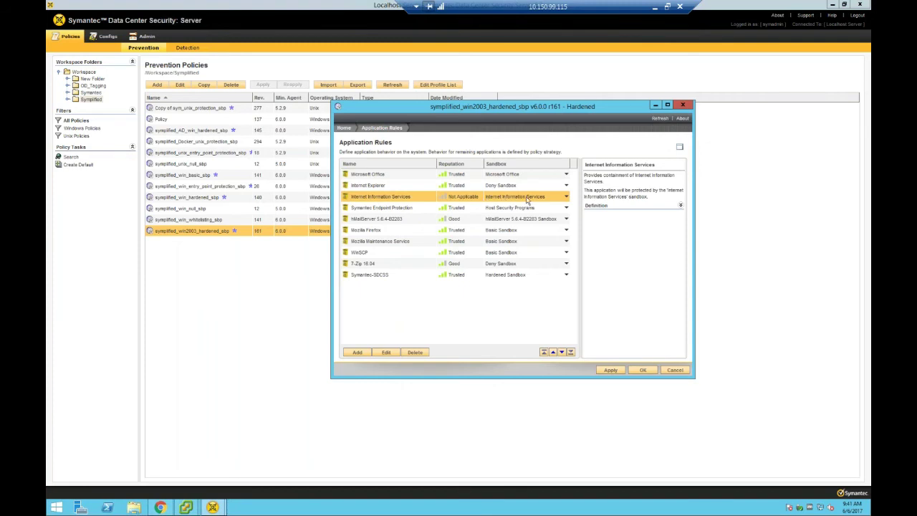
left_click(362, 186)
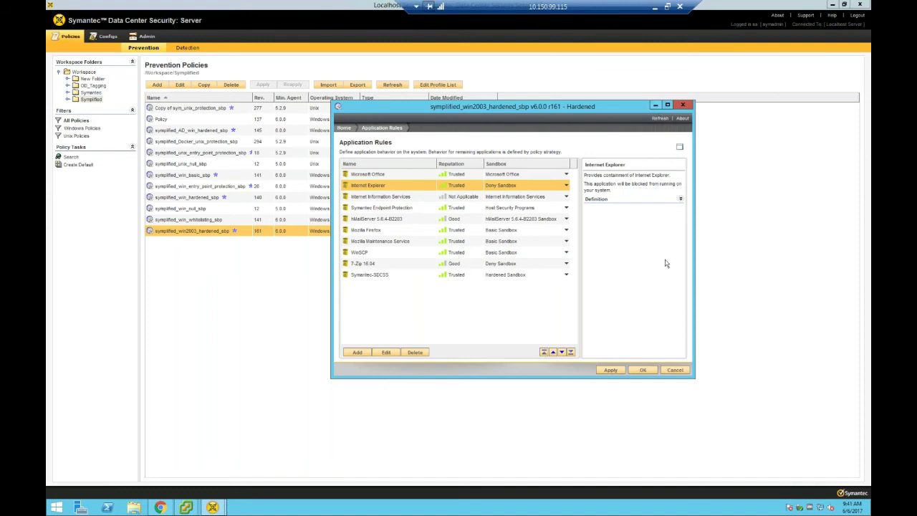
Step: Close the symplified_win2003_hardened_sbp policy and discard its changes
left_click(675, 370)
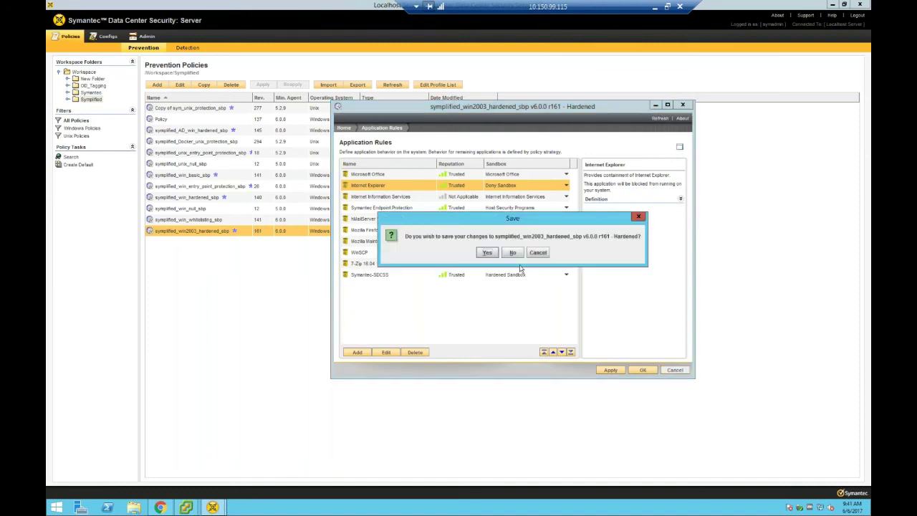
left_click(482, 255)
left_click(574, 298)
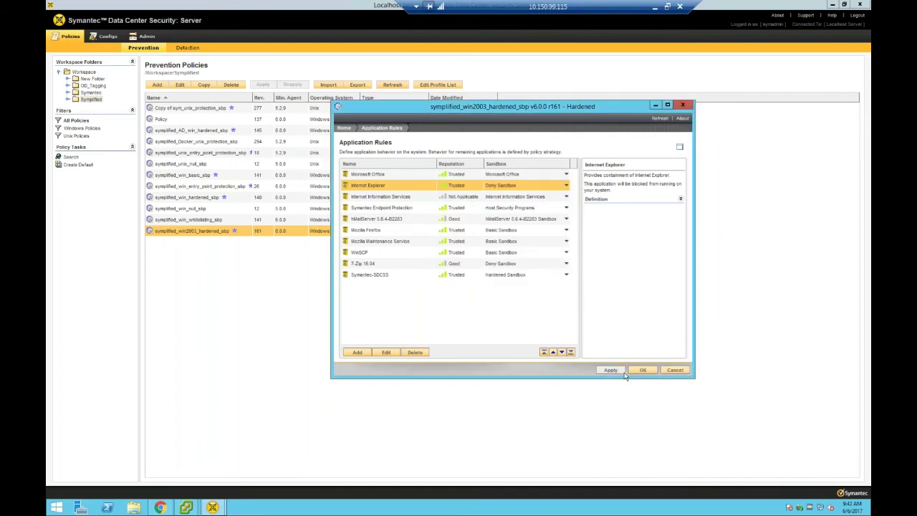
left_click(675, 370)
left_click(486, 253)
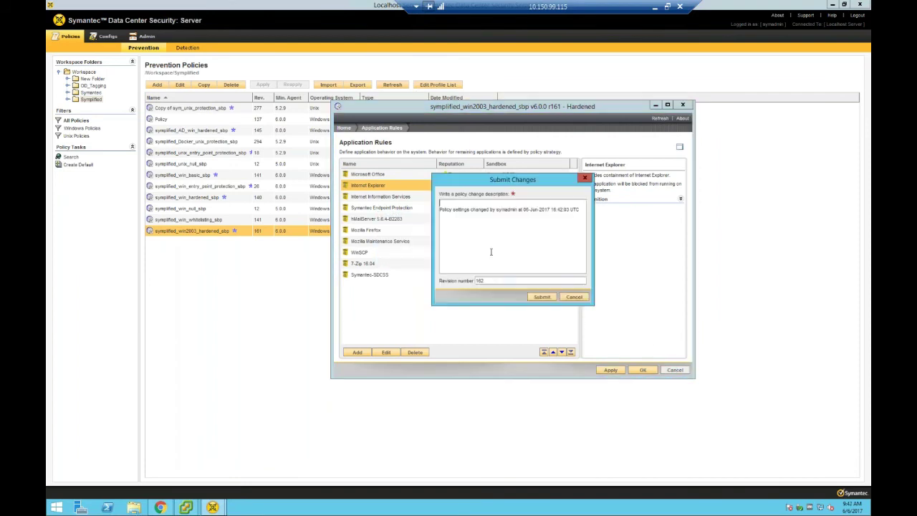
left_click(574, 298)
left_click(673, 370)
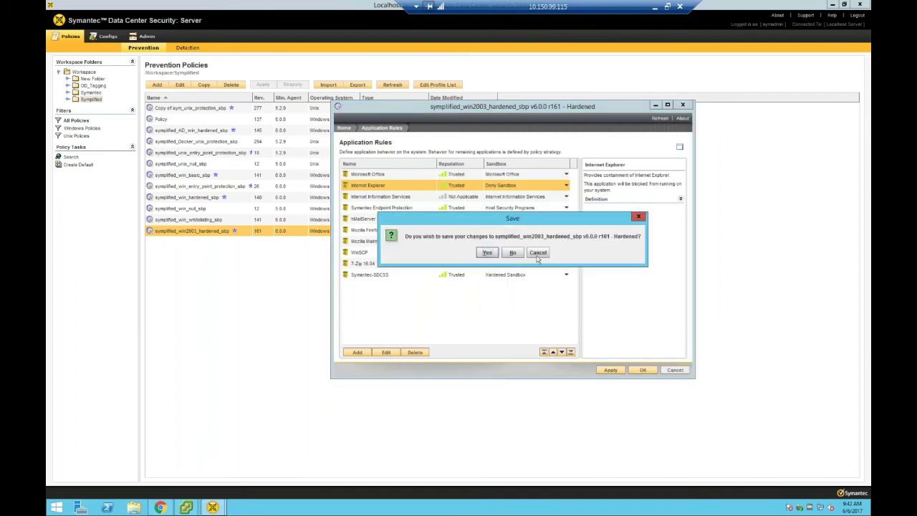
left_click(513, 253)
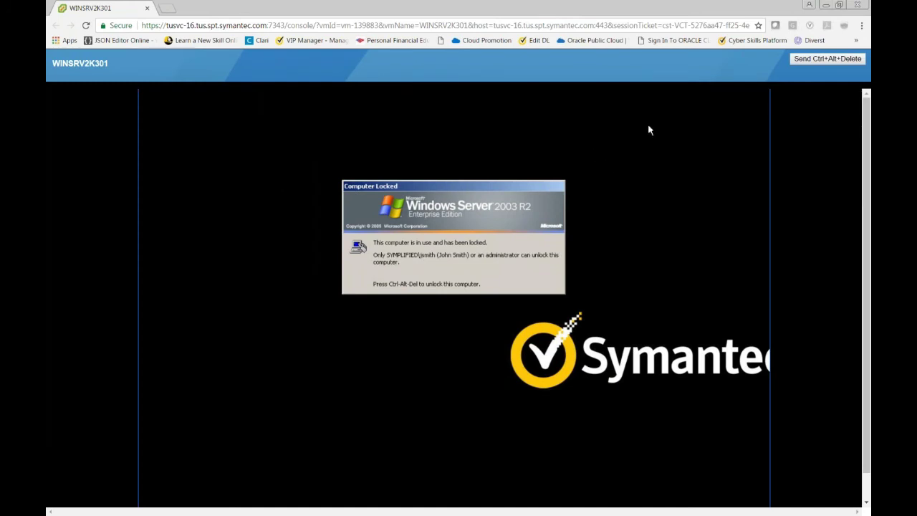
Step: Switch to the WINSRV2K301 console, unlock the computer with the account password, and close the Manage Your Server window
left_click(824, 58)
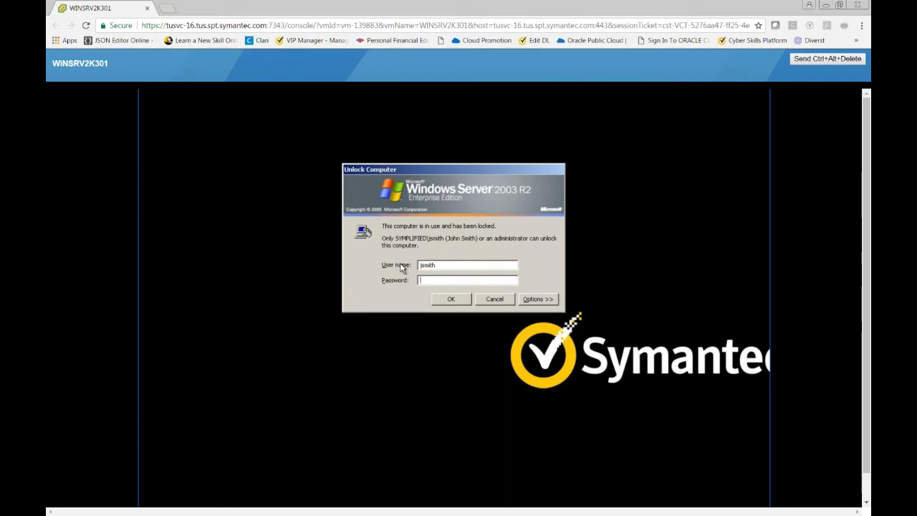
type("*")
key("Return")
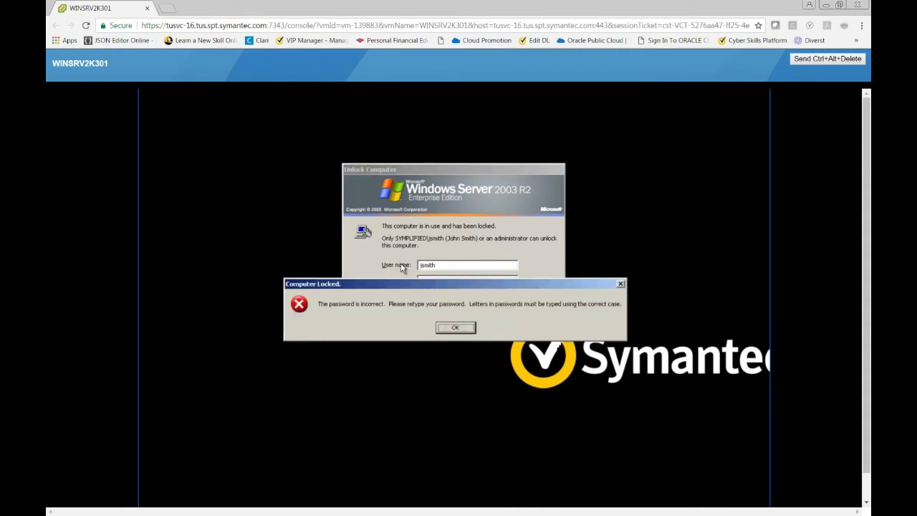
key("Return")
type("****")
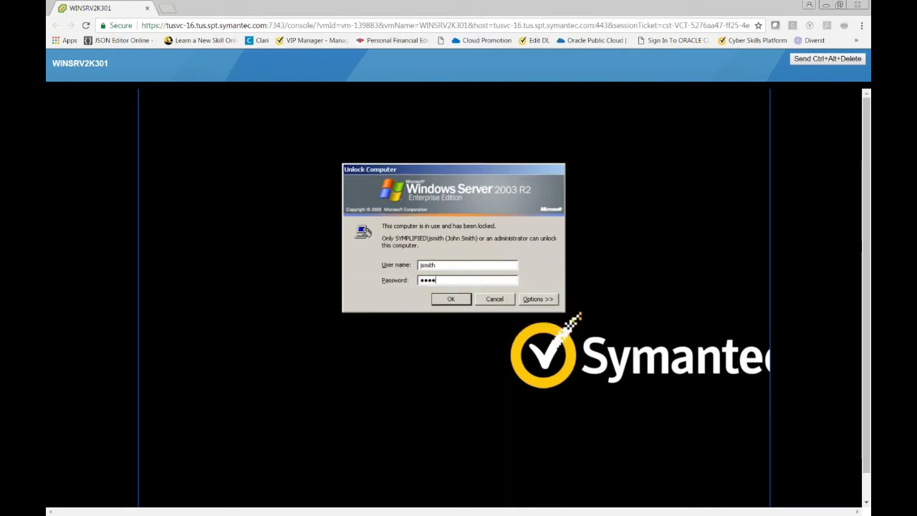
type("*****")
key("Return")
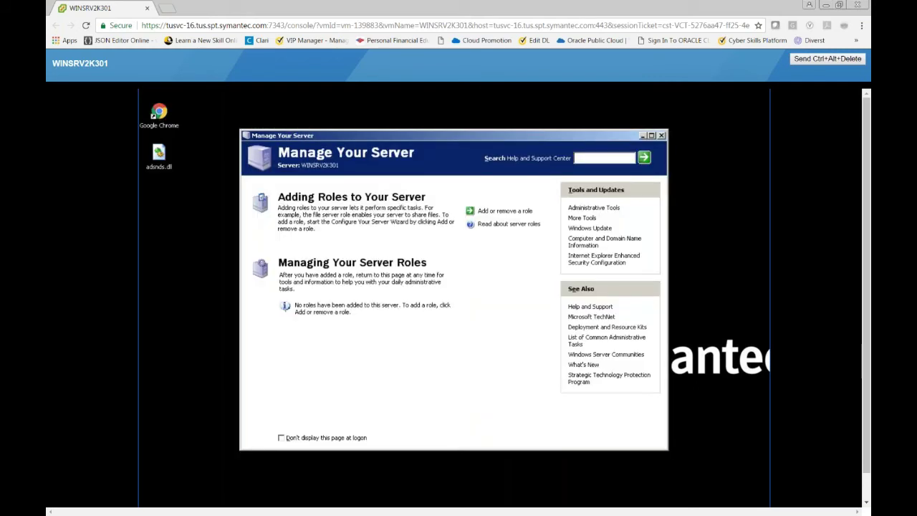
left_click(661, 136)
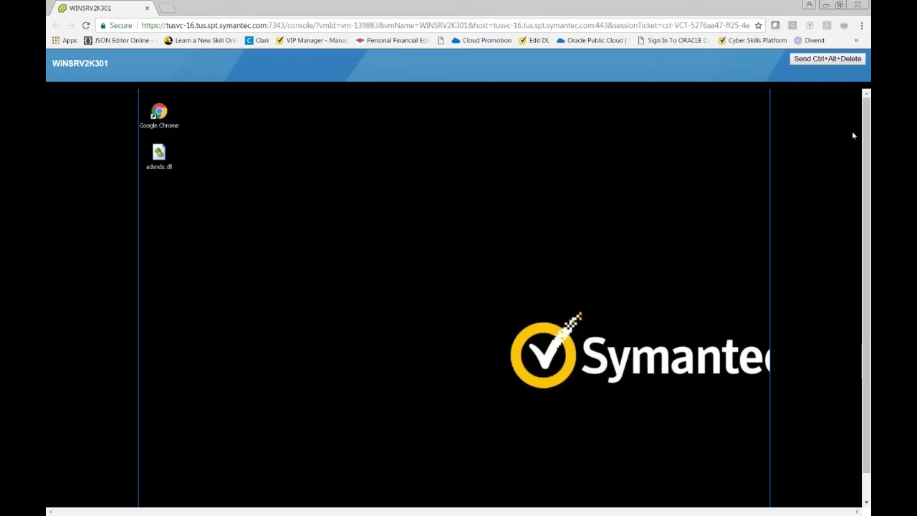
Step: Try to launch Internet Explorer and Google Chrome on the protected server to test the sandbox rules
scroll(865, 286, "down", 1)
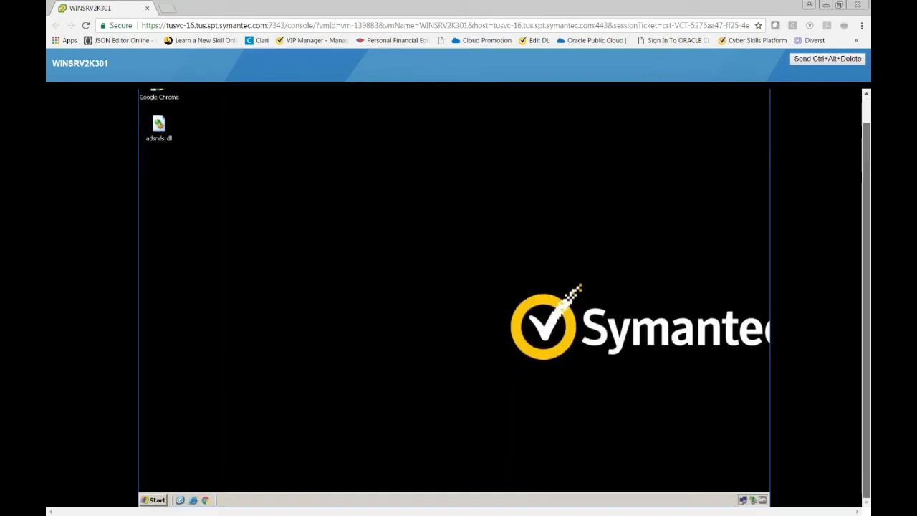
left_click(194, 501)
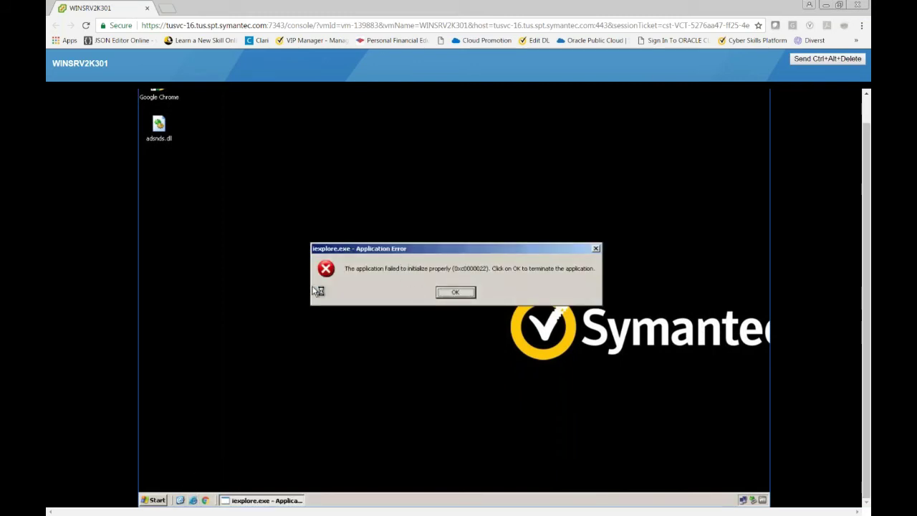
left_click(469, 292)
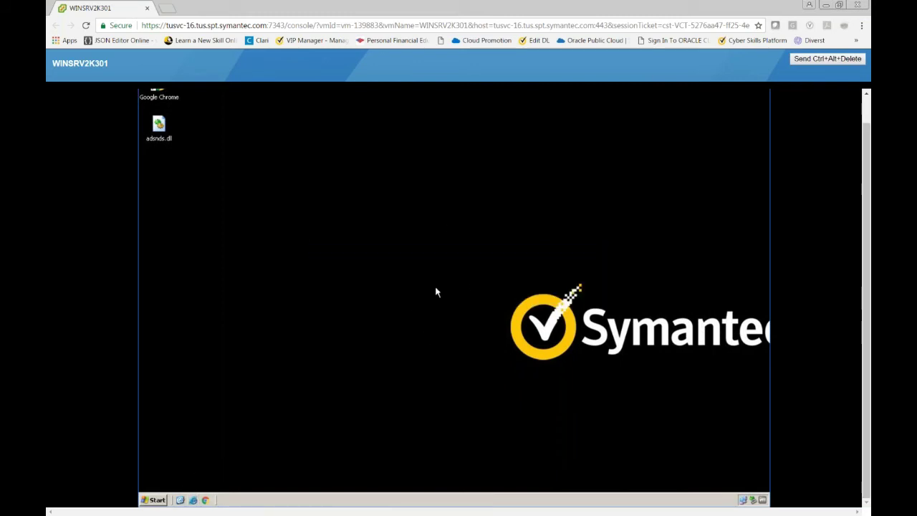
left_click(205, 500)
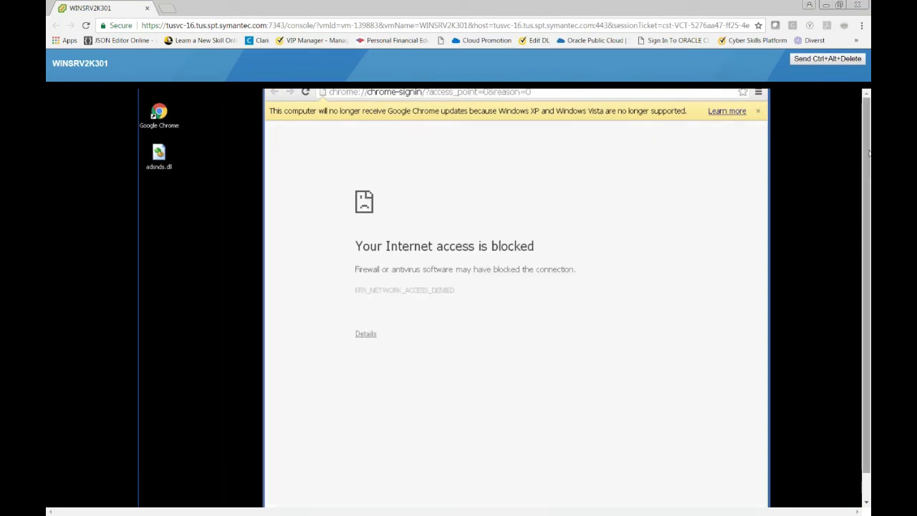
scroll(780, 184, "down", 2)
Step: Launch hMailServer Administrator, connect to localhost with the hMailServer password, and move its window aside
left_click(157, 499)
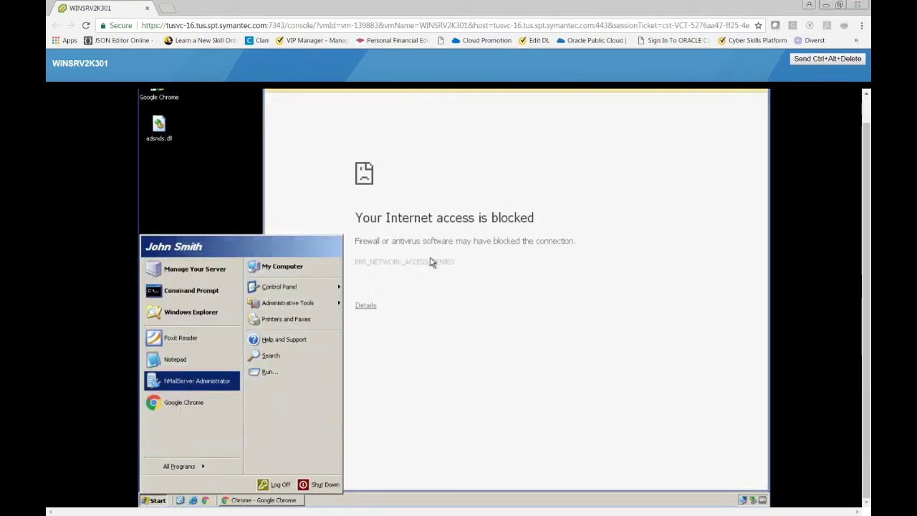
left_click(188, 381)
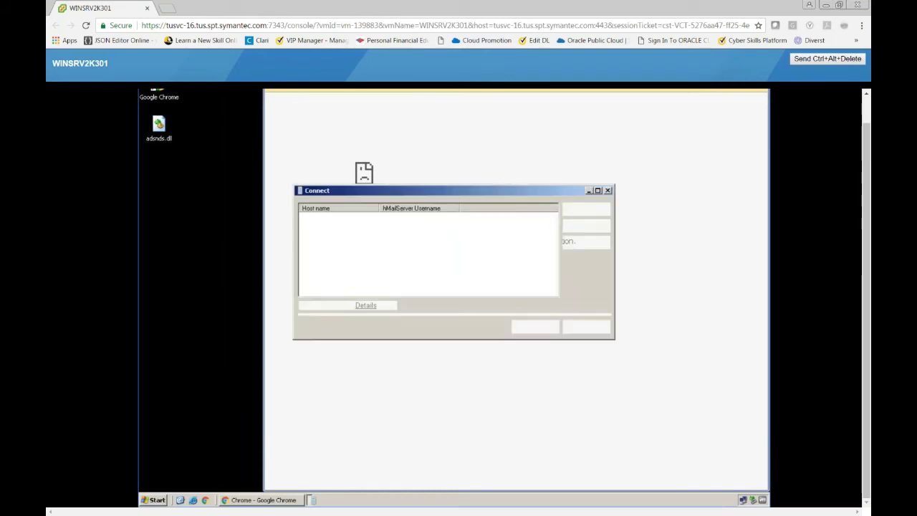
left_click(319, 216)
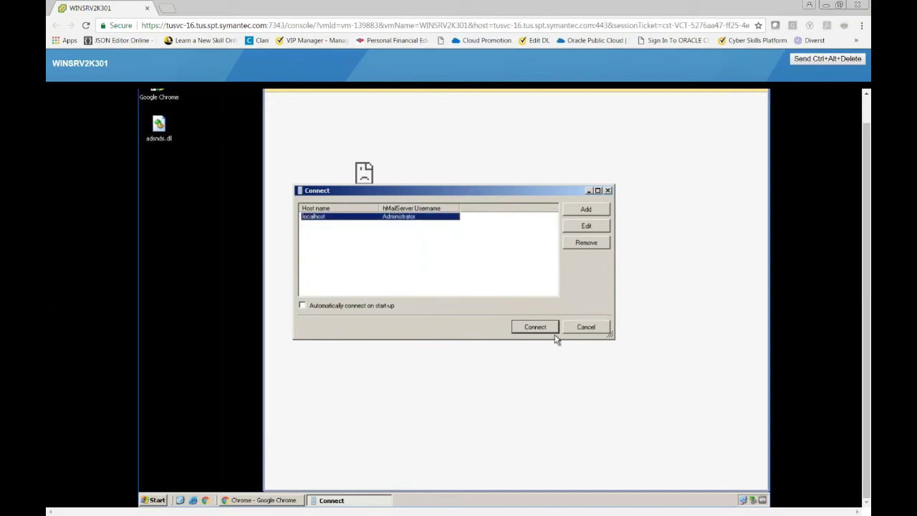
left_click(539, 328)
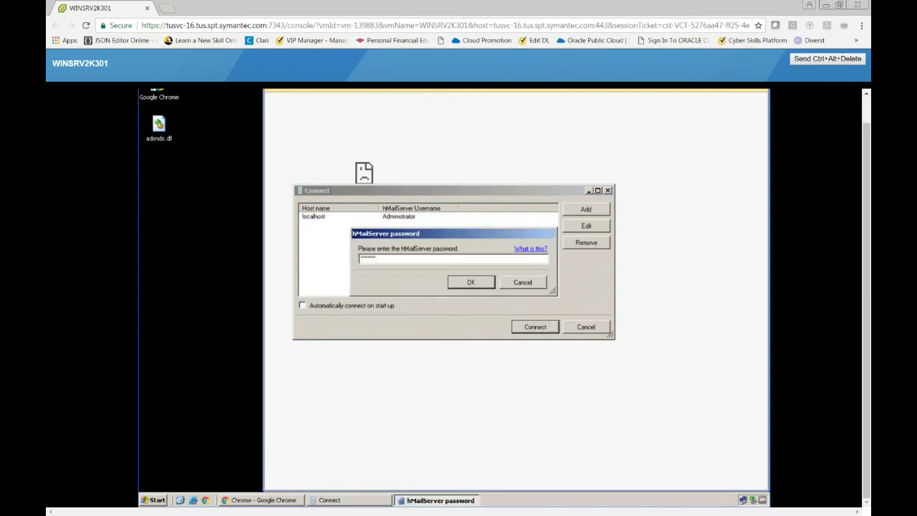
key("Return")
left_click(458, 284)
key("Return")
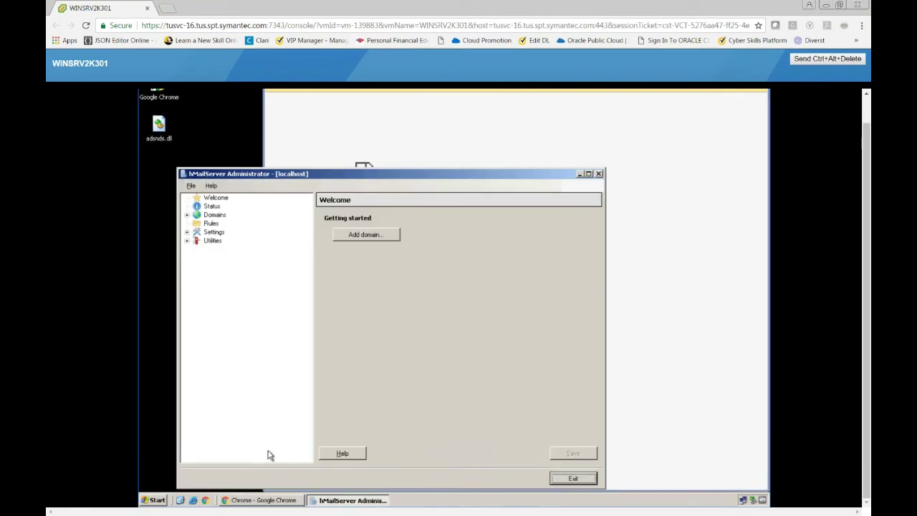
left_click_drag(334, 179, 546, 119)
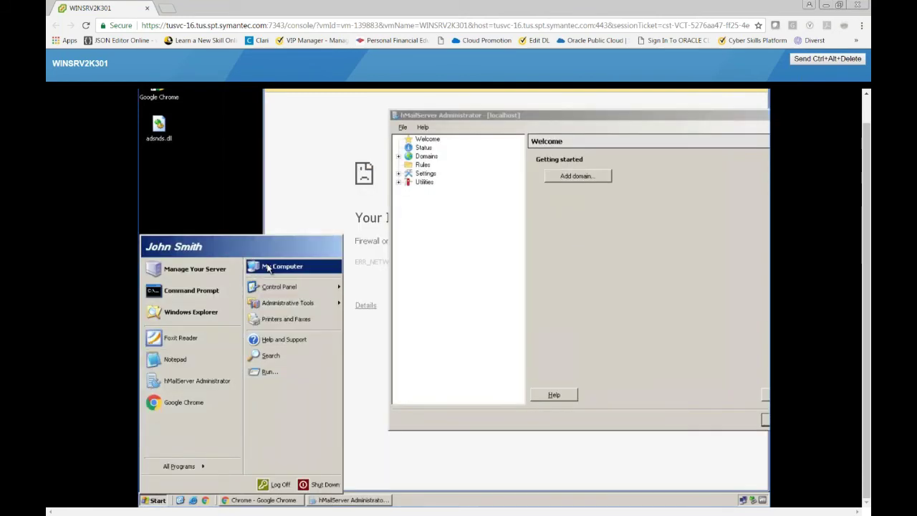
Step: Browse the server's local disk to the C:\WINDOWS\system32 folder
left_click(272, 266)
double_click(283, 130)
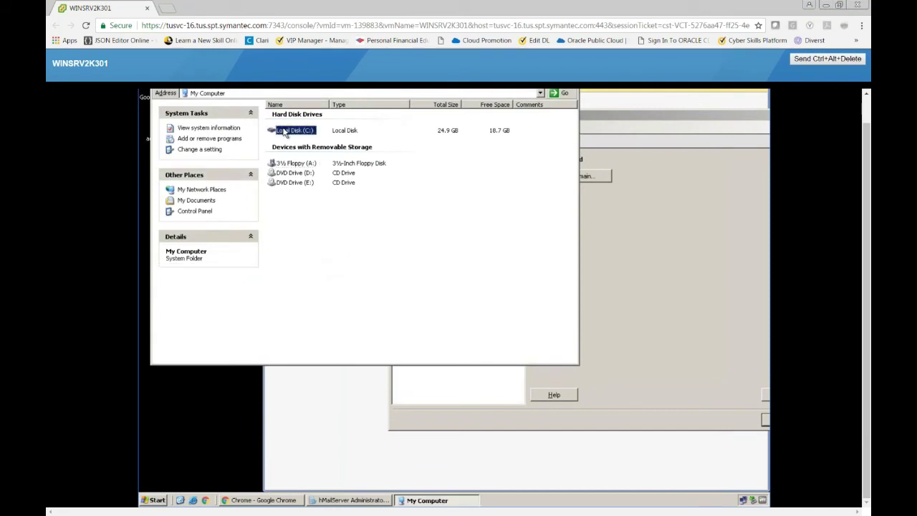
double_click(286, 177)
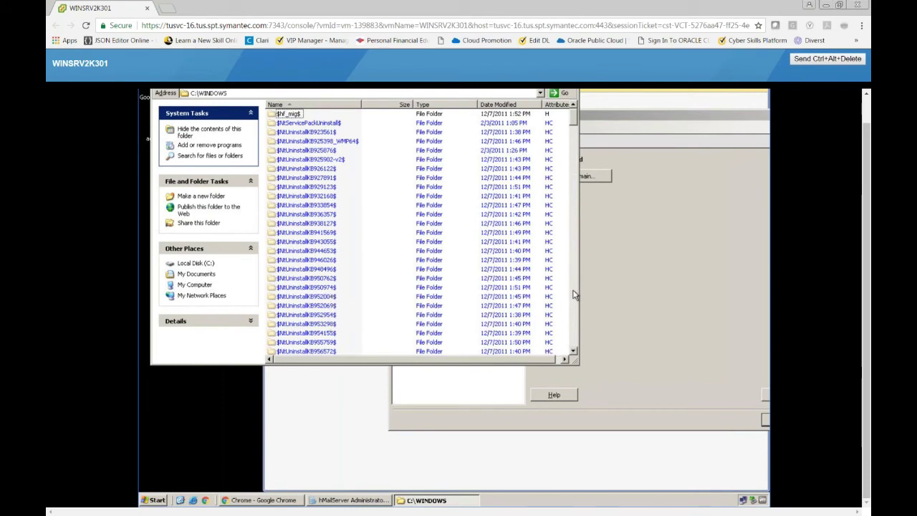
scroll(573, 295, "down", 10)
scroll(573, 297, "down", 5)
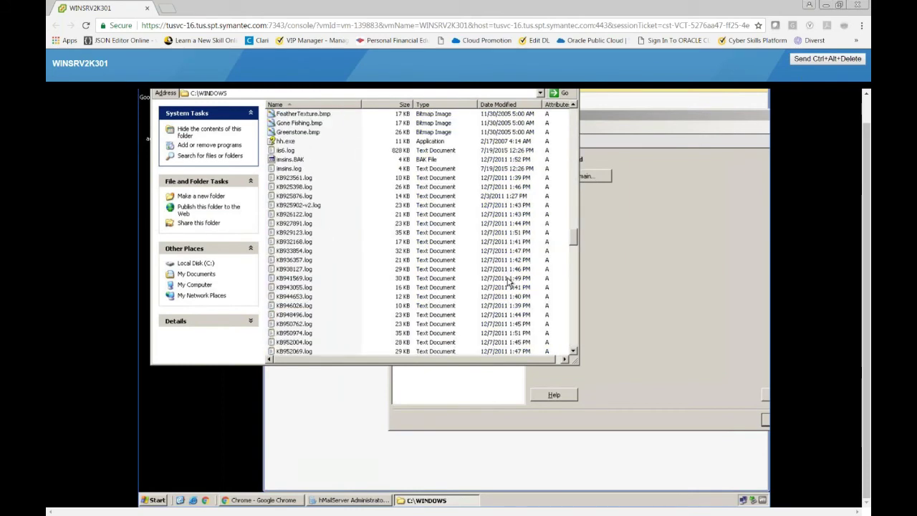
scroll(435, 259, "down", 15)
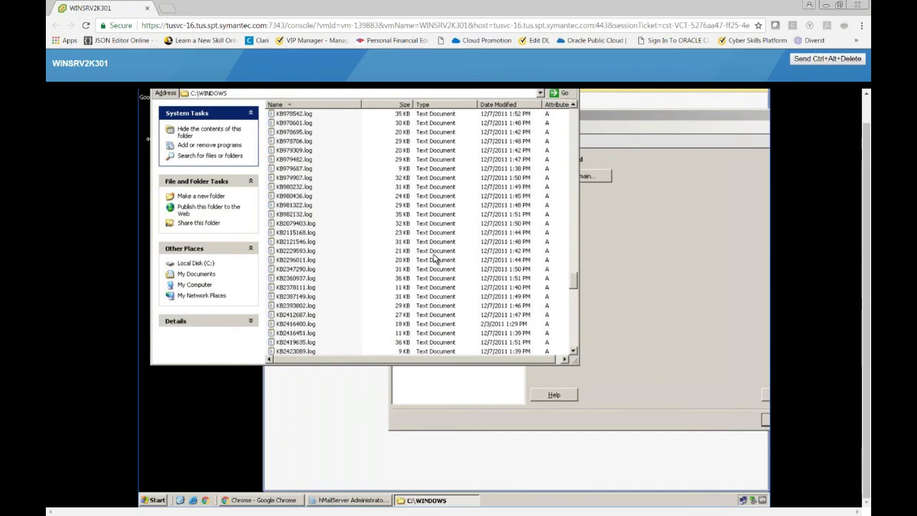
scroll(435, 259, "down", 3)
left_click(574, 145)
left_click(573, 146)
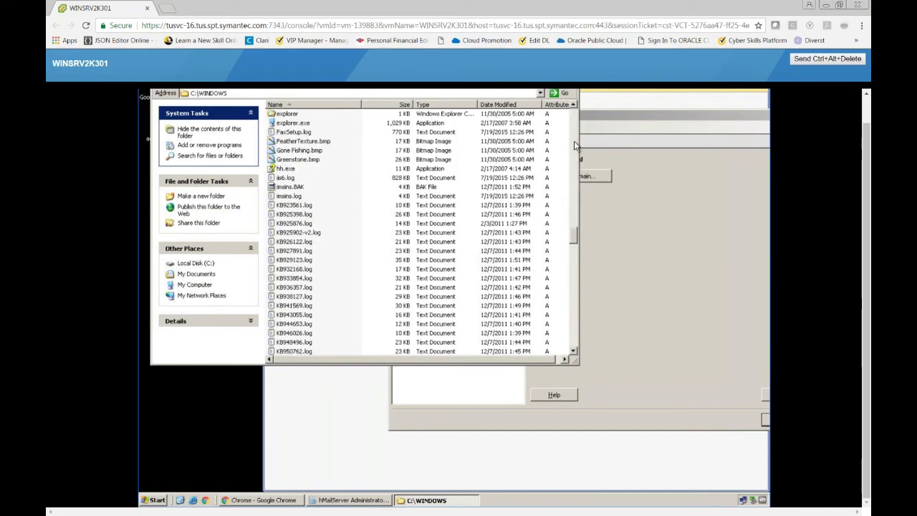
left_click(574, 145)
left_click(574, 145)
double_click(285, 315)
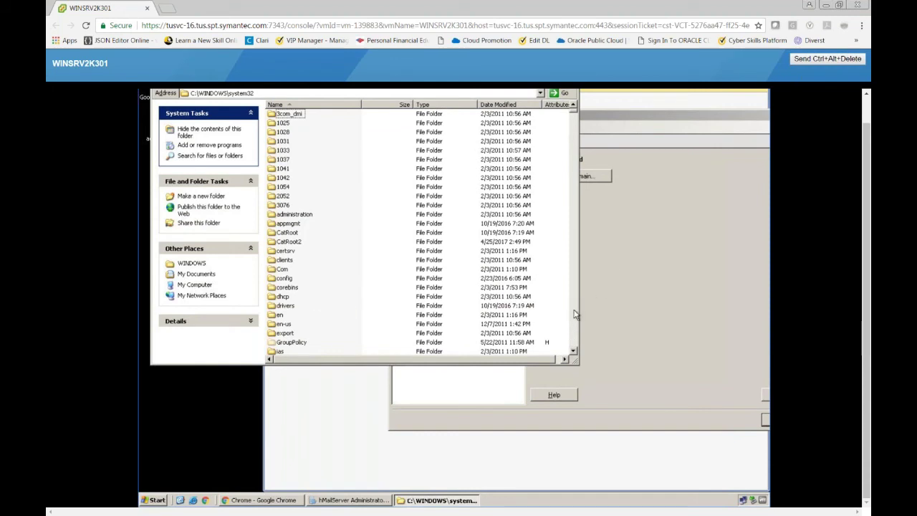
Step: Create a shortcut to btpagnt.dll in the system32 folder
left_click(573, 314)
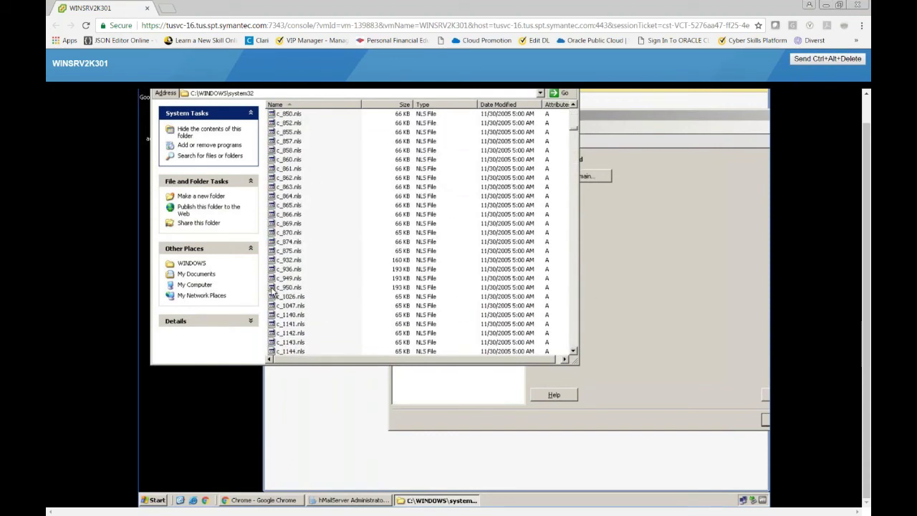
scroll(318, 272, "down", 15)
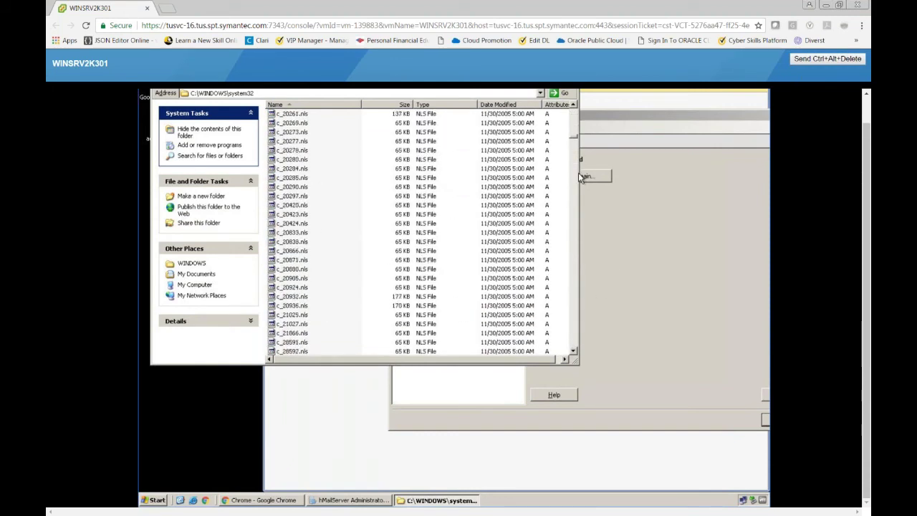
left_click_drag(576, 134, 577, 128)
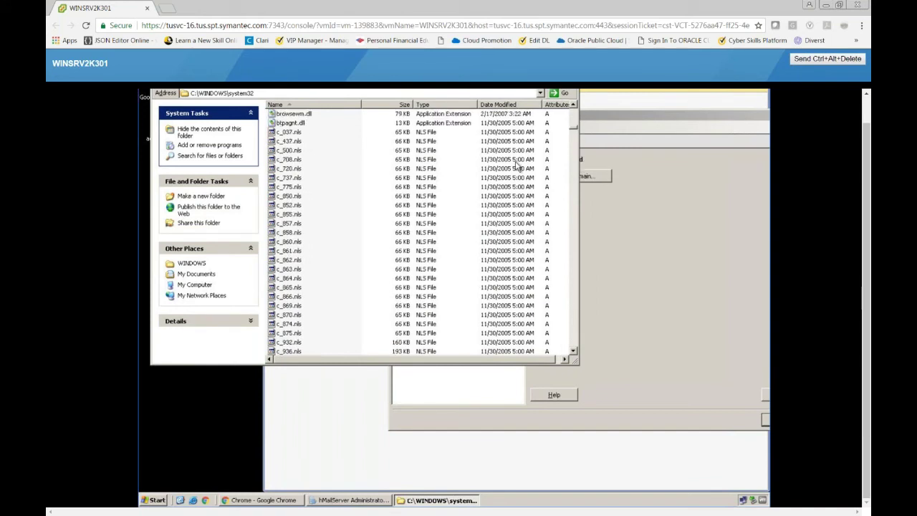
right_click(295, 124)
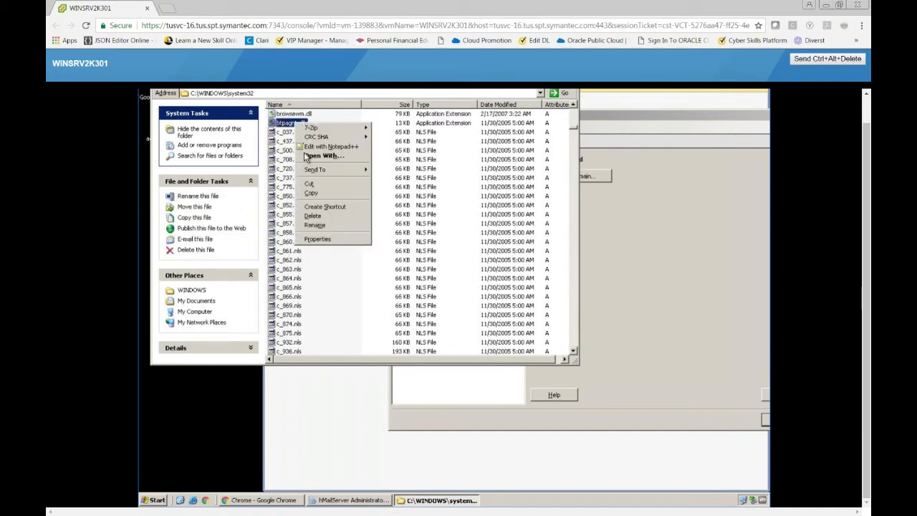
left_click(324, 207)
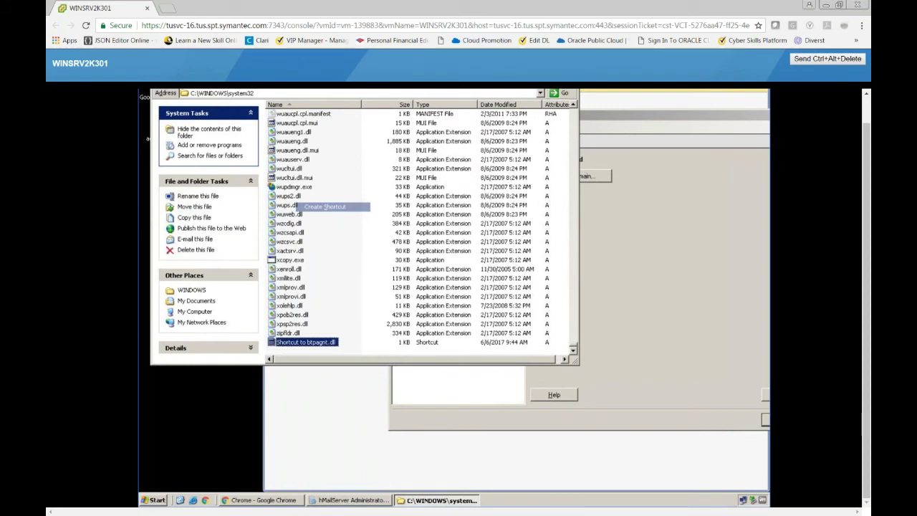
Step: Delete the shortcut to btpagnt.dll from the system32 folder and confirm its removal
right_click(307, 343)
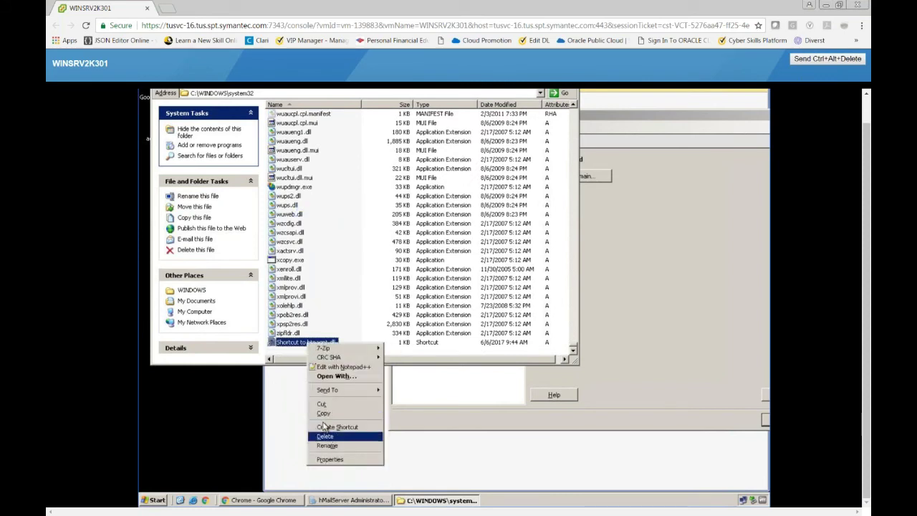
left_click(325, 436)
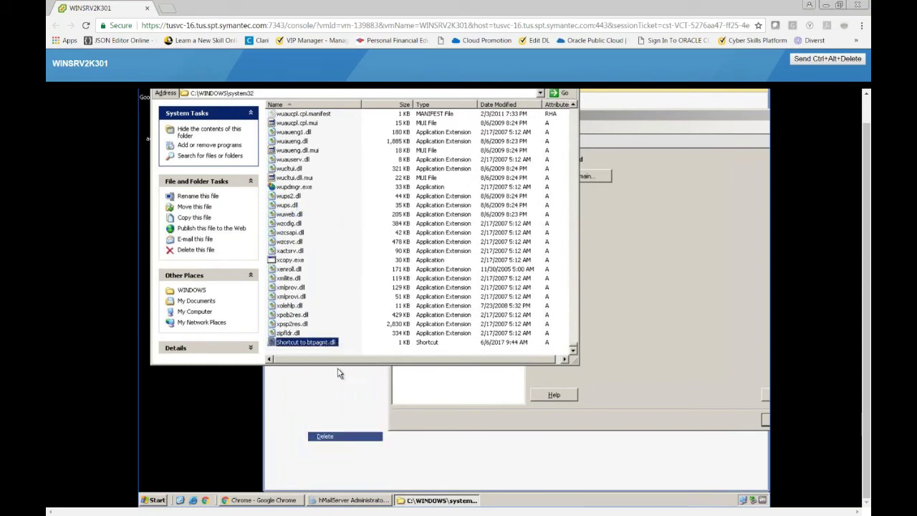
left_click(493, 274)
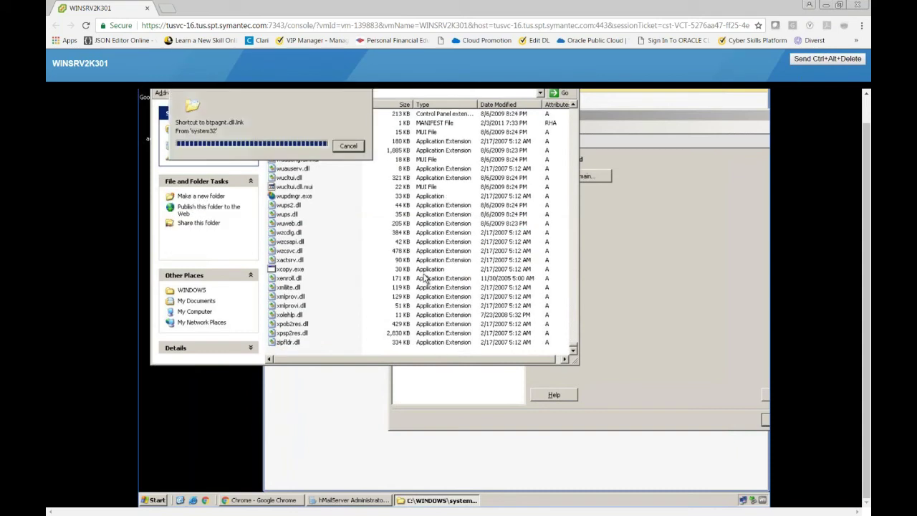
Step: Try to delete zipfldr.dll from the C:\WINDOWS\system32 folder to test the file protection
left_click(288, 342)
right_click(287, 342)
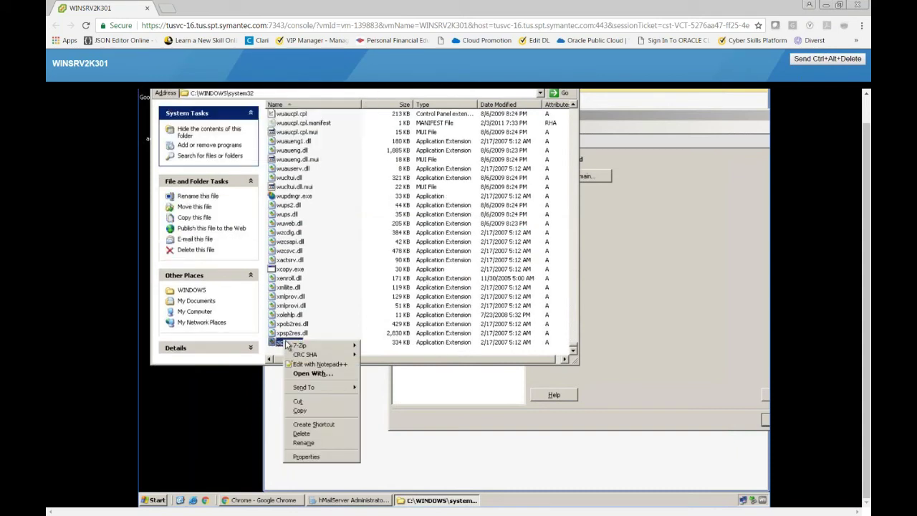
left_click(309, 434)
left_click(491, 276)
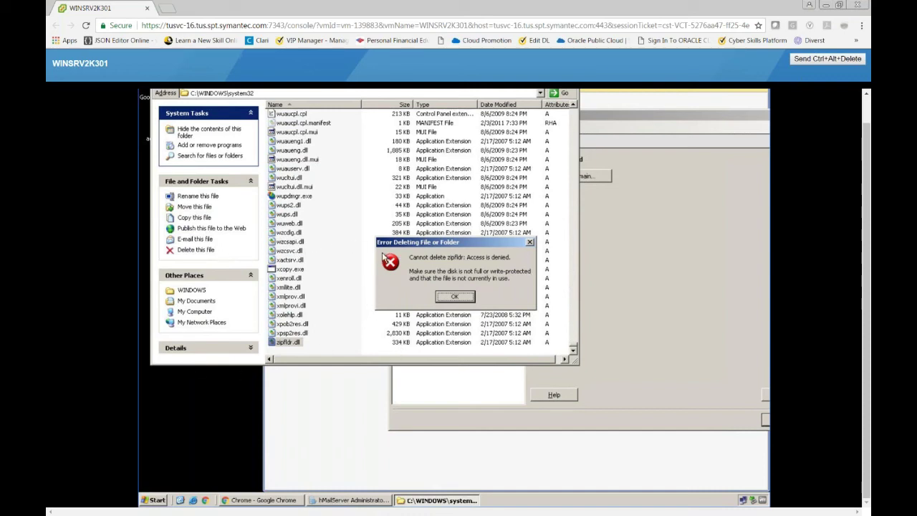
Step: Log off the server and log back on to the SYMPLIFIED domain as the same standard user with the account password
left_click(157, 500)
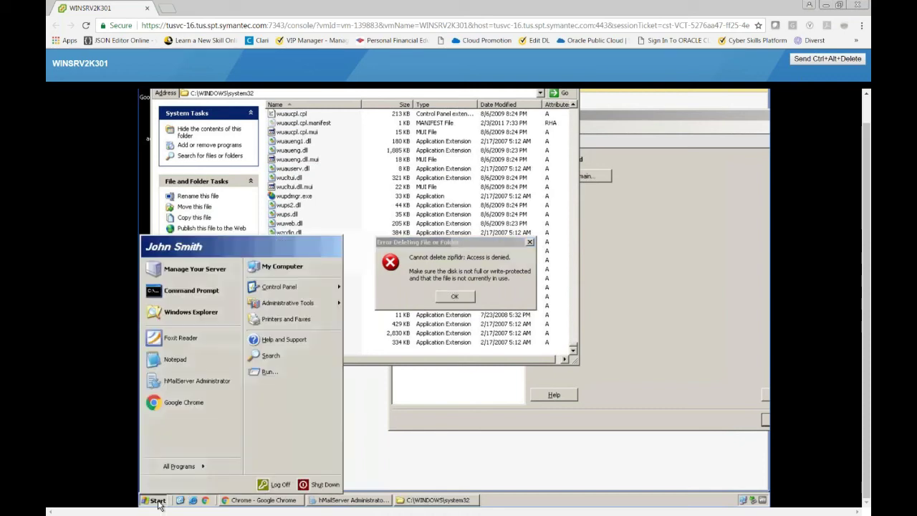
left_click(279, 486)
left_click(445, 280)
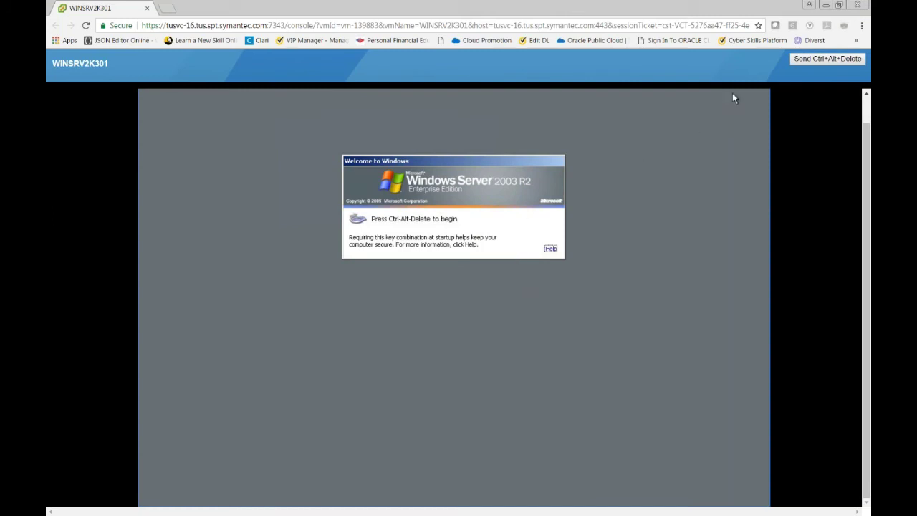
left_click(816, 60)
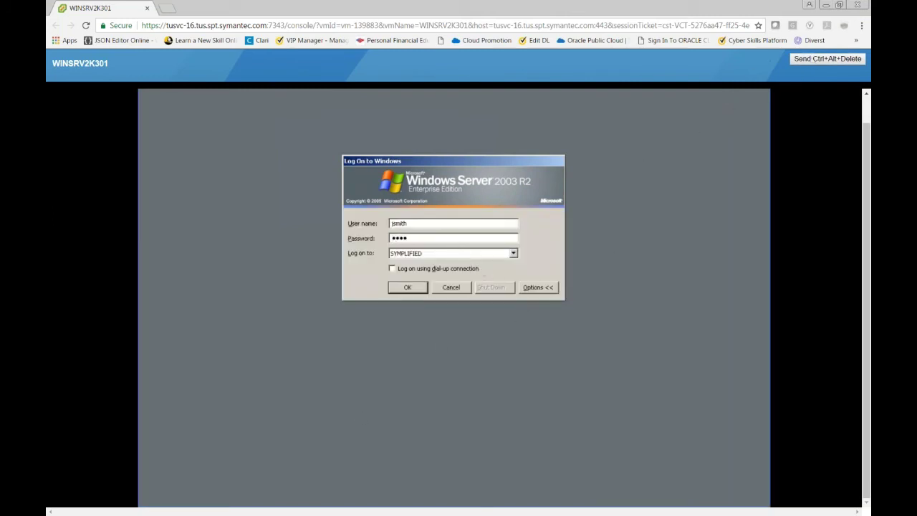
key("Return")
key("Return")
key("Return")
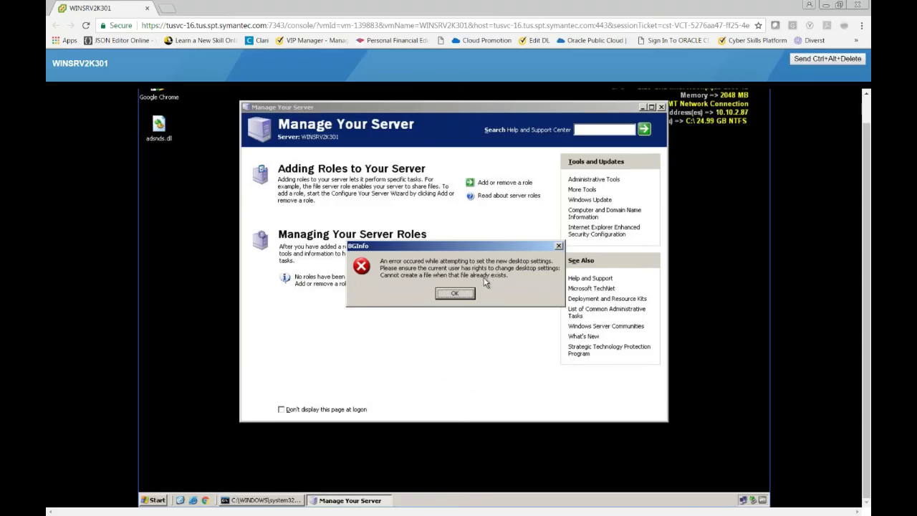
Step: Dismiss the BGInfo message and try to open the ImportantStuff folder on the C: drive as the standard user
left_click(457, 293)
left_click(153, 499)
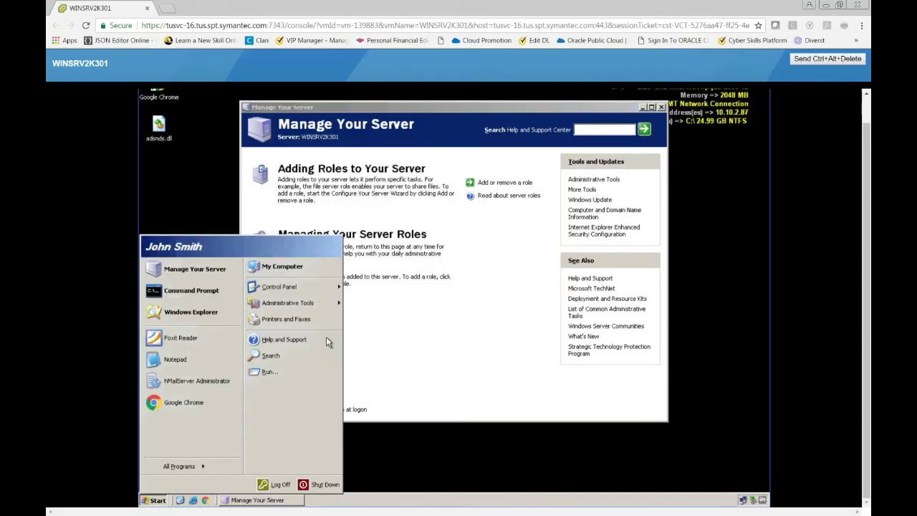
left_click(280, 266)
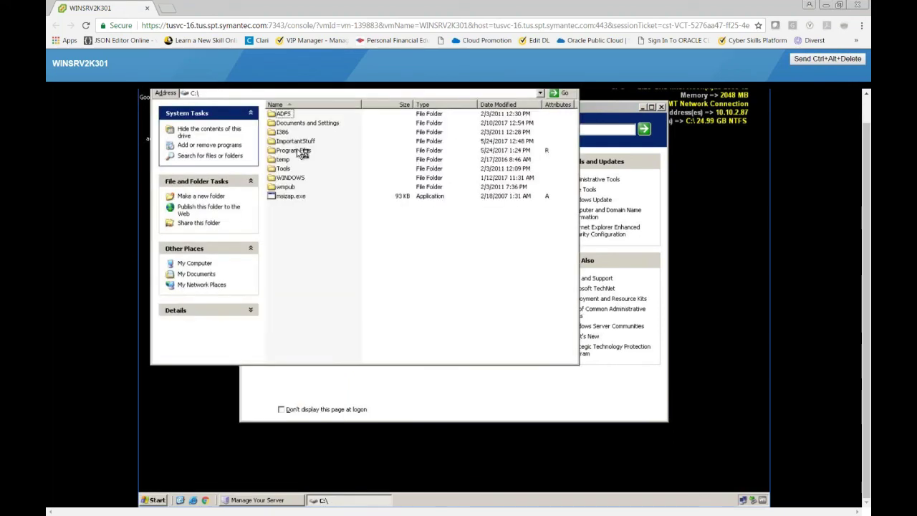
double_click(295, 141)
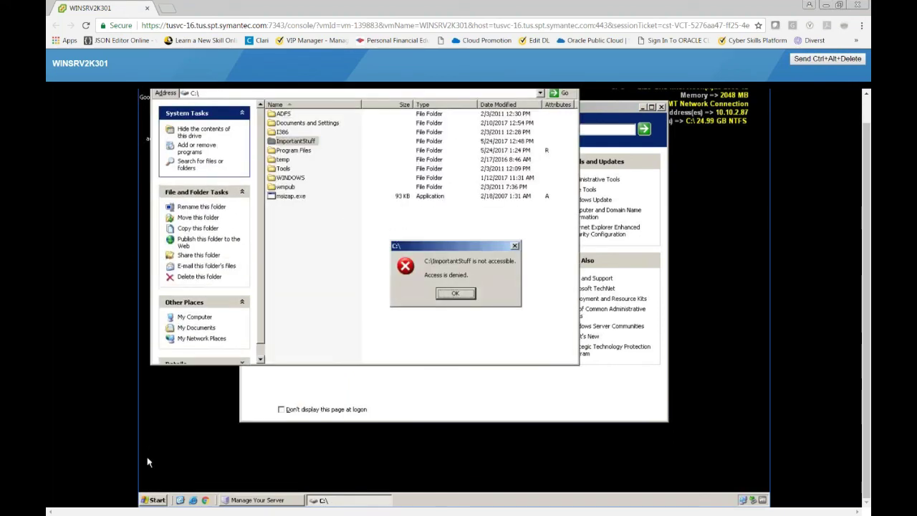
Step: Log the standard user off the Windows server
left_click(156, 500)
left_click(276, 484)
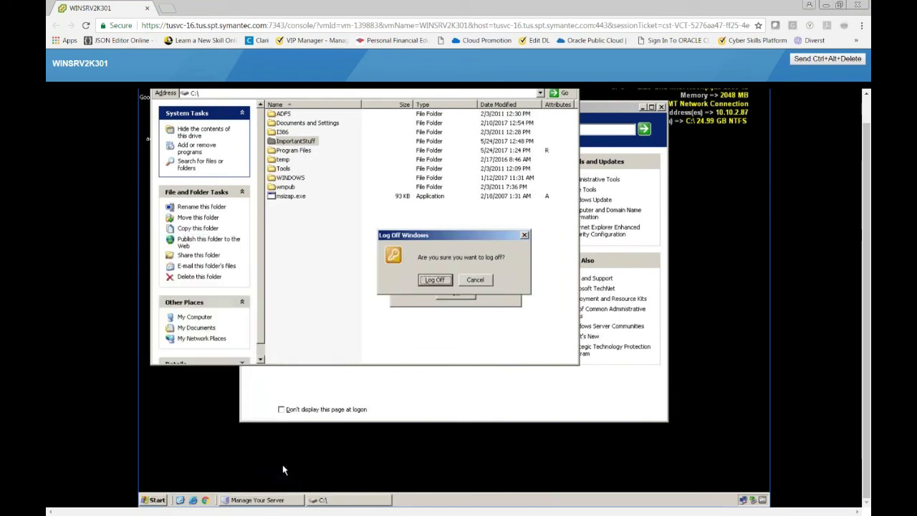
left_click(427, 280)
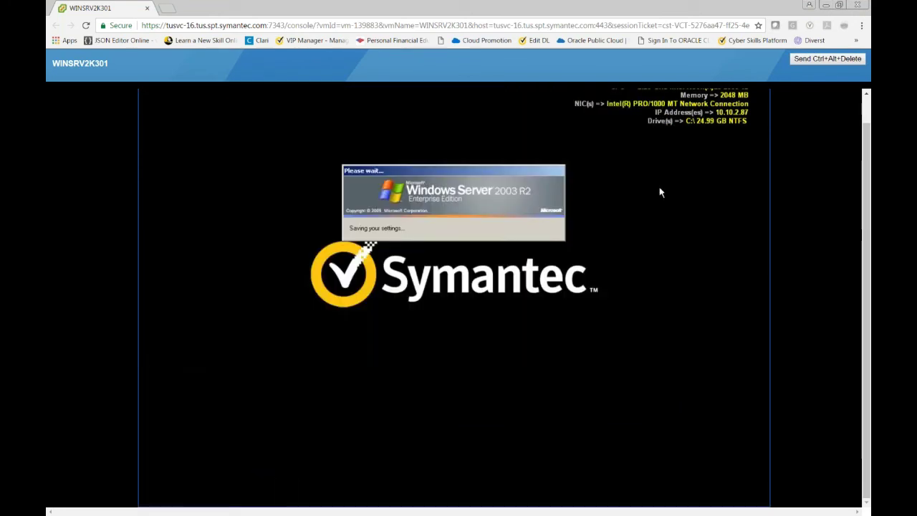
Step: Log on to the SYMPLIFIED domain as Administrator with the account password, re-entering the password if it is rejected
key("ctrl+alt+Delete")
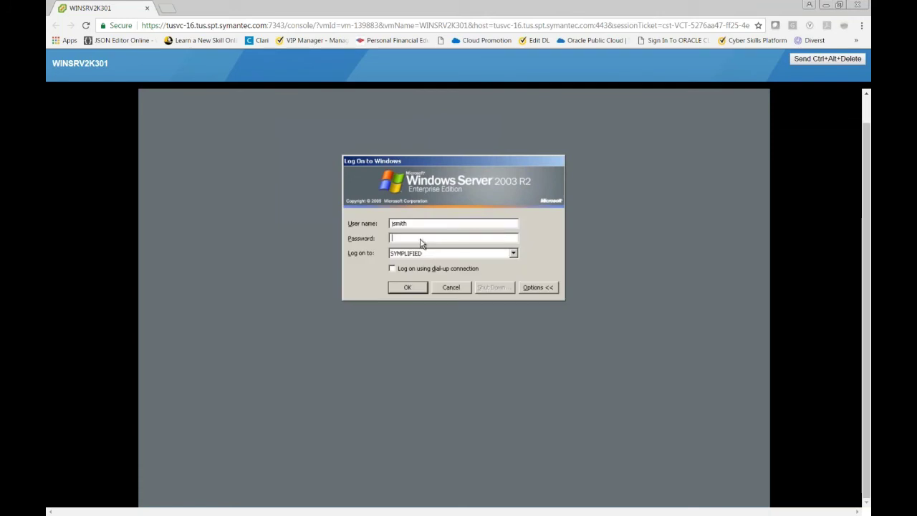
key("shift+Tab")
type("Administrator")
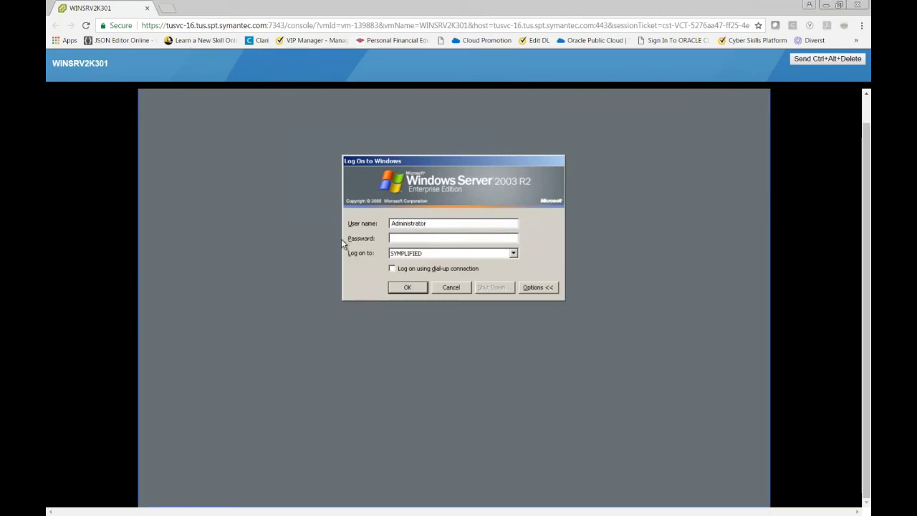
key("Tab")
type("*******")
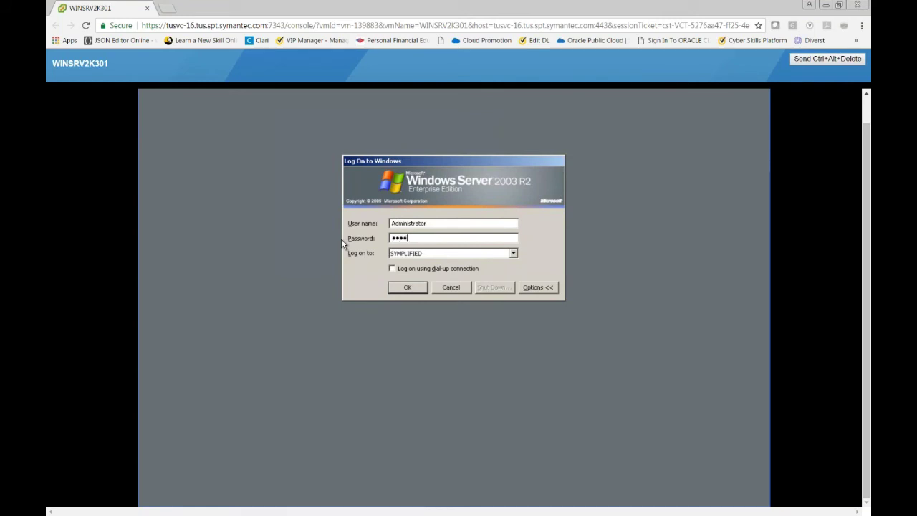
type("*")
key("Return")
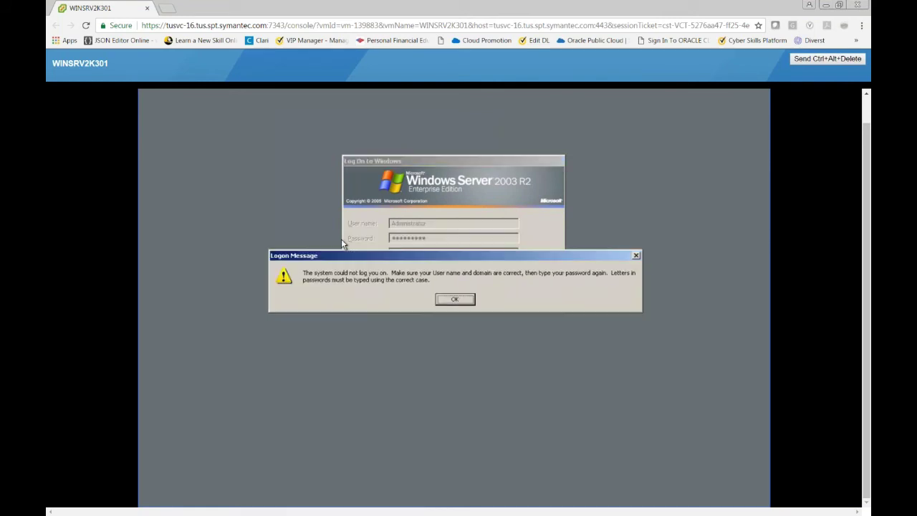
left_click(462, 298)
type("**")
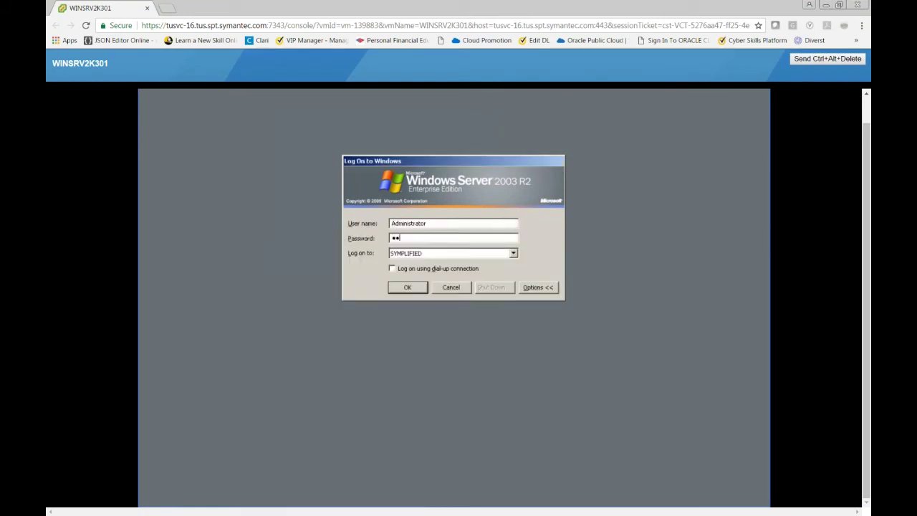
type("***")
key("Return")
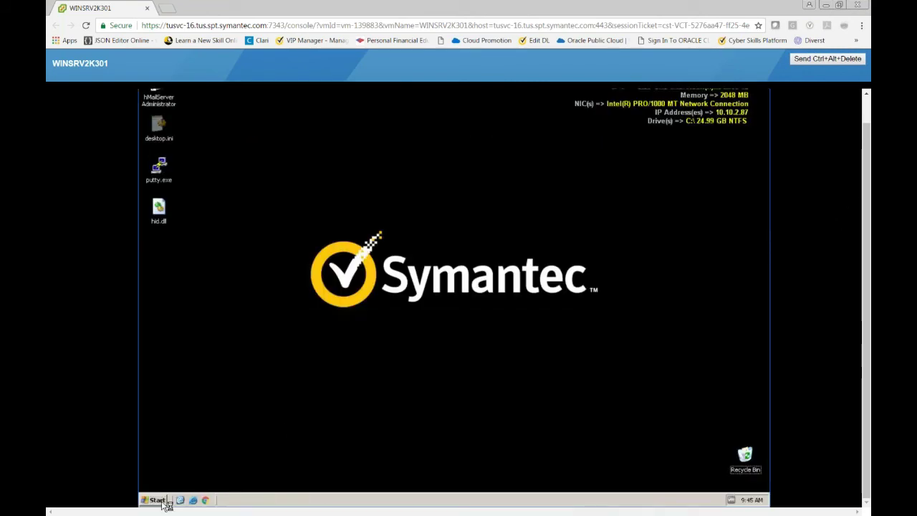
Step: Open the C:\ImportantStuff folder as Administrator, view Image.bmp, and close the picture viewer
left_click(158, 499)
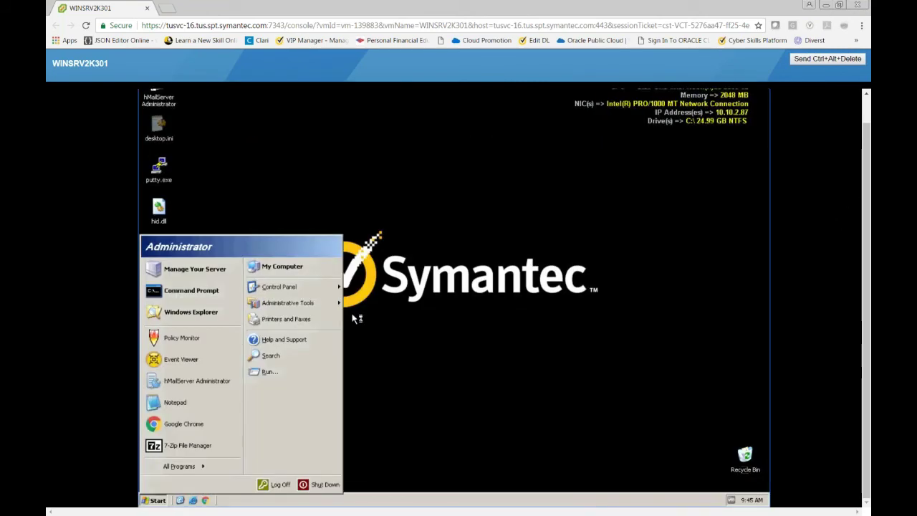
left_click(286, 267)
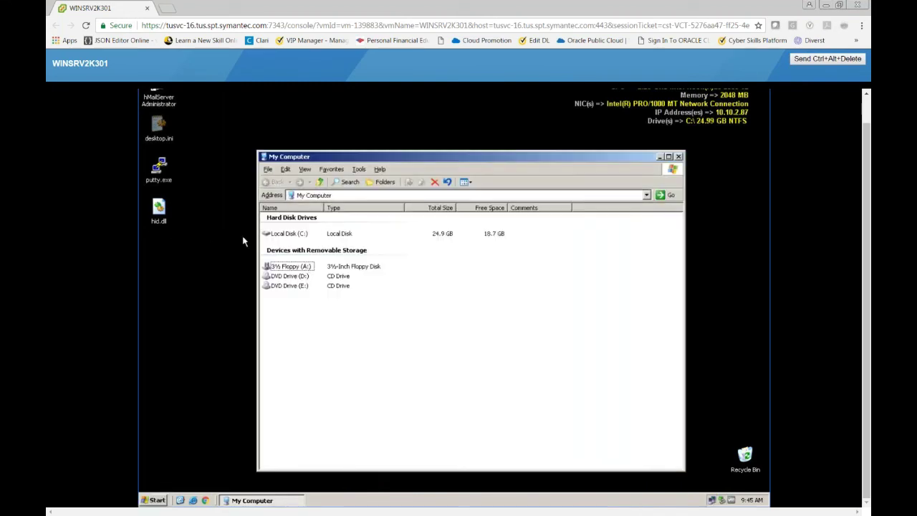
double_click(298, 234)
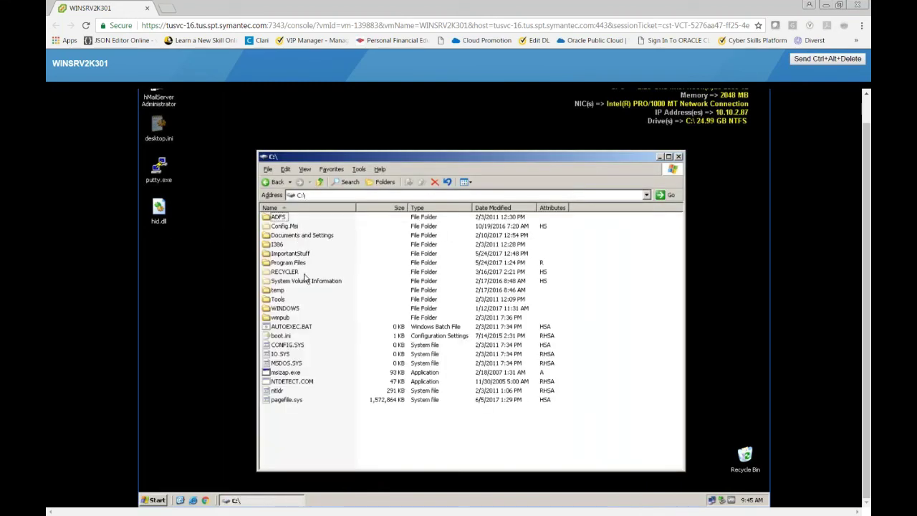
left_click(304, 255)
double_click(290, 253)
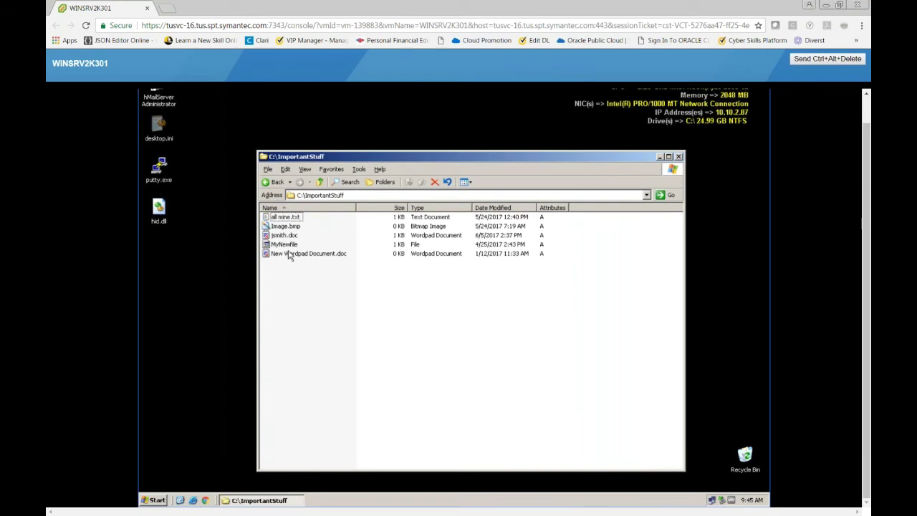
double_click(285, 226)
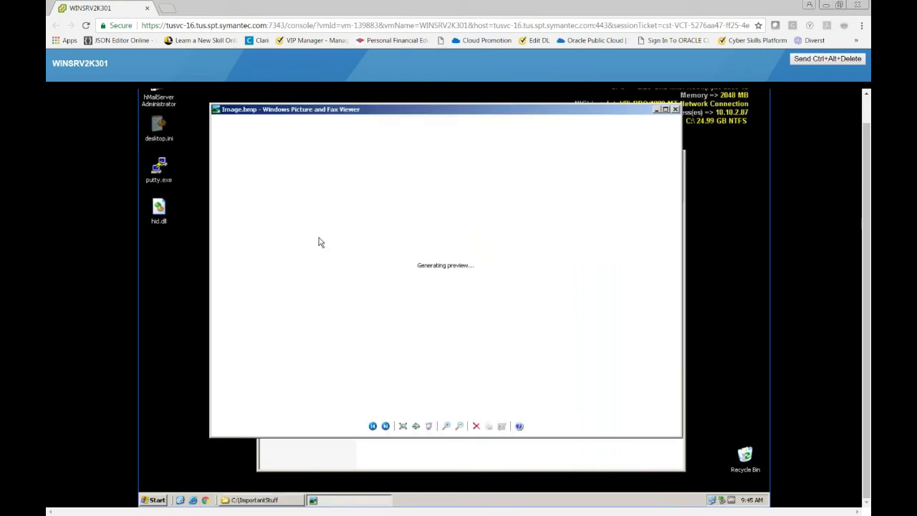
left_click(674, 110)
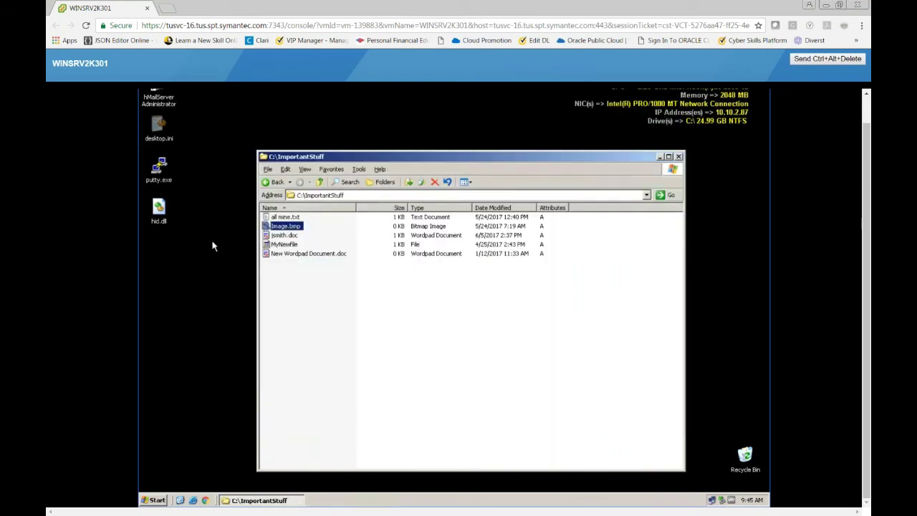
Step: Open all mine.txt in Notepad, edit its text, and save the change while closing the file
left_click(281, 218)
left_click(281, 217)
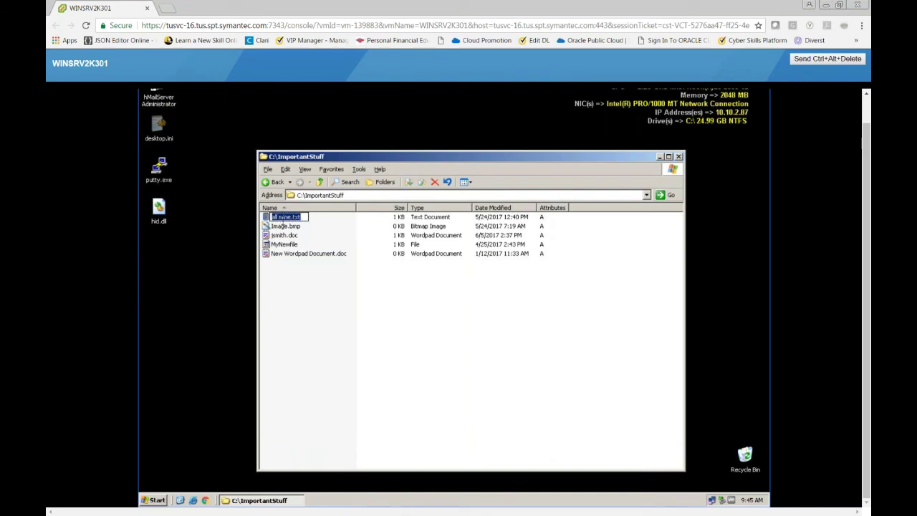
double_click(285, 218)
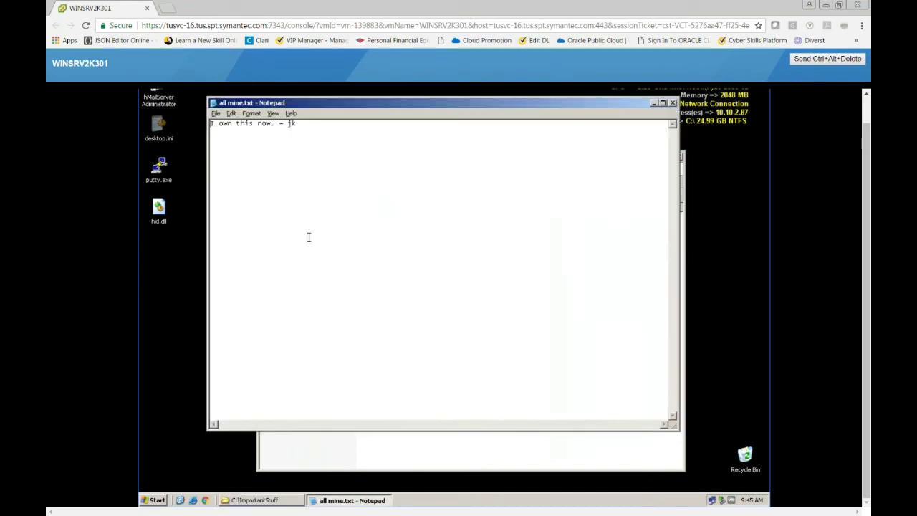
double_click(289, 128)
left_click(672, 103)
left_click(421, 299)
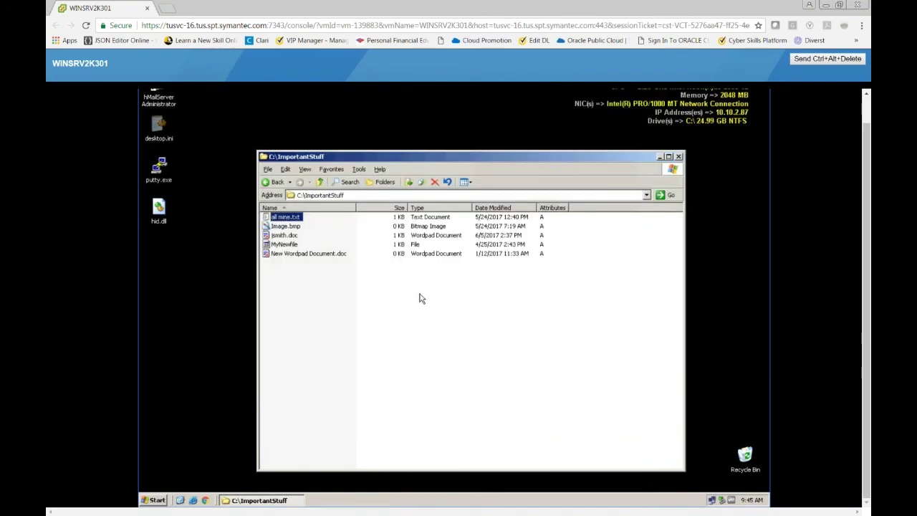
Step: Switch to the DCS Server web console and open the list of all monitored events
left_click(179, 500)
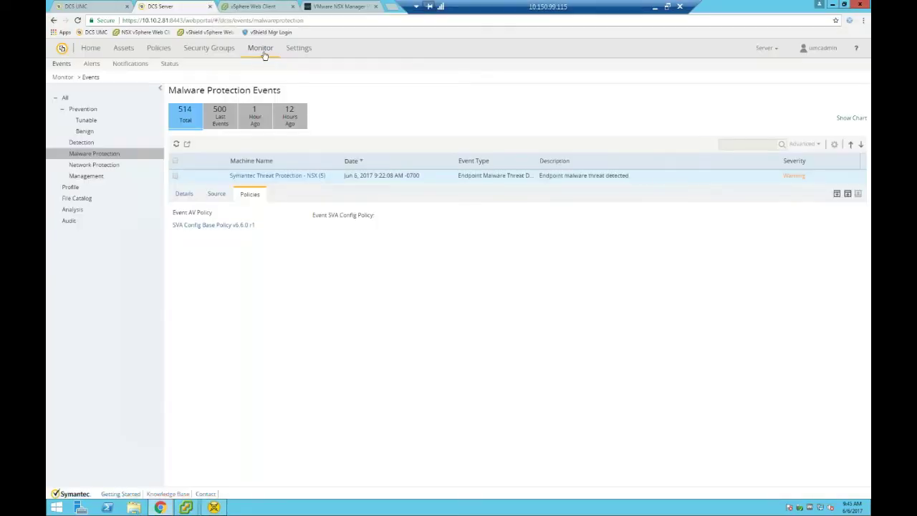
left_click(260, 75)
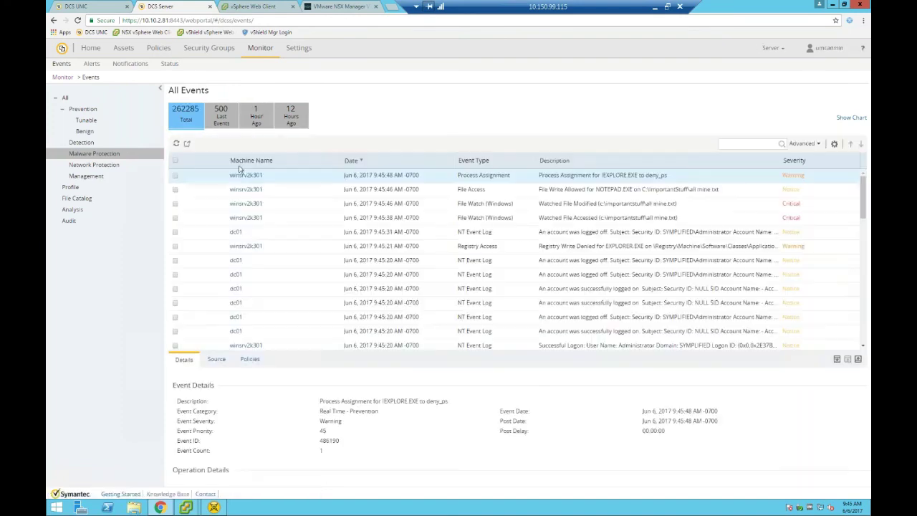
double_click(81, 143)
left_click(80, 144)
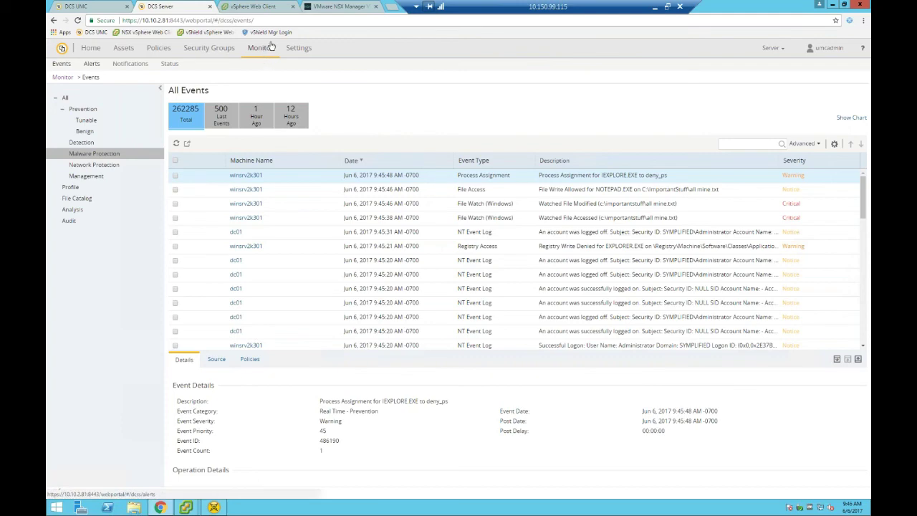
Step: Filter the monitored events in the DCS Server web console to the Prevention category
left_click(160, 507)
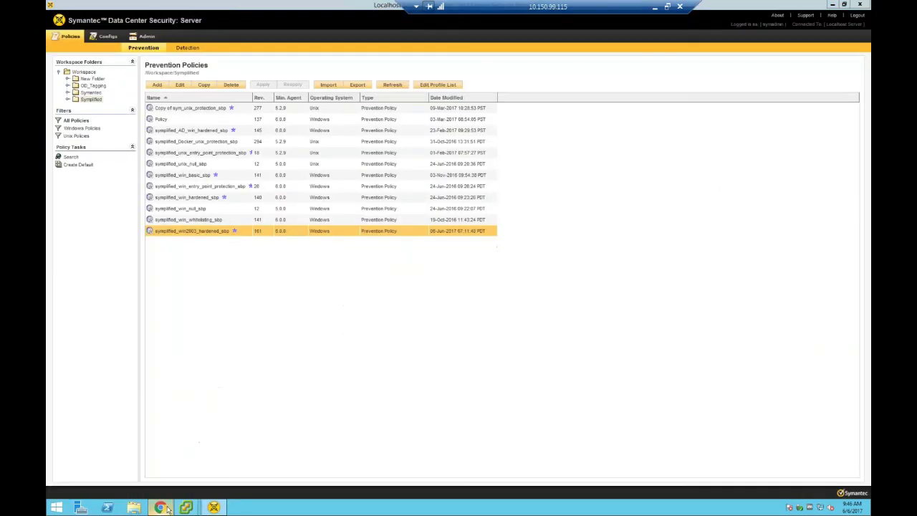
left_click(161, 507)
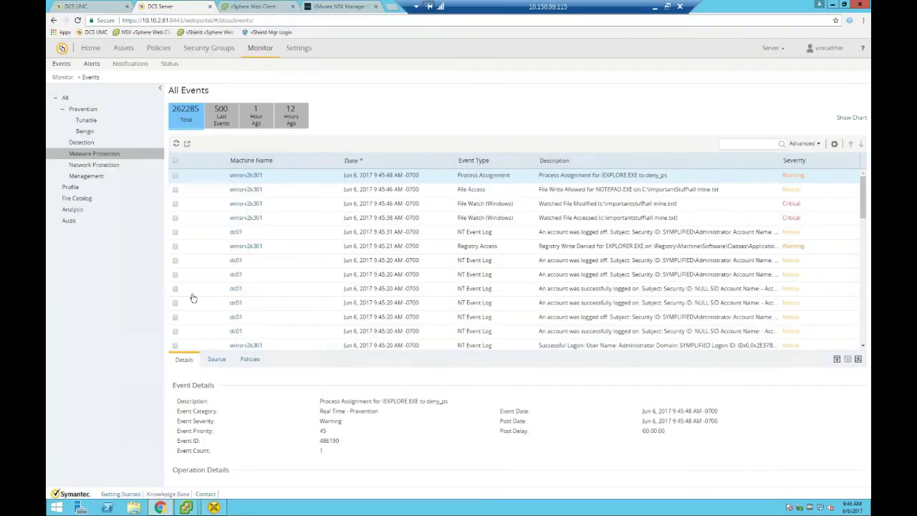
left_click(81, 111)
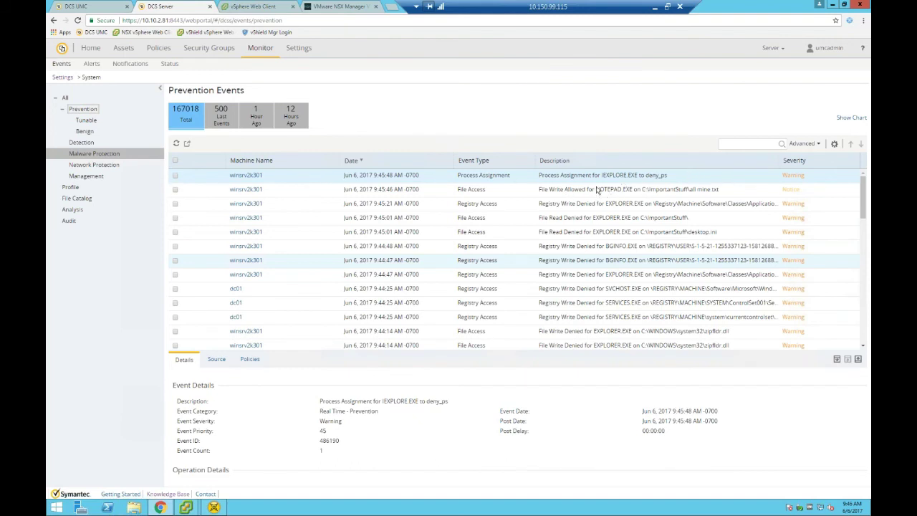
Step: Open the event for NOTEPAD.EXE's write to C:\ImportantStuff\all mine.txt and examine its source details
left_click(676, 188)
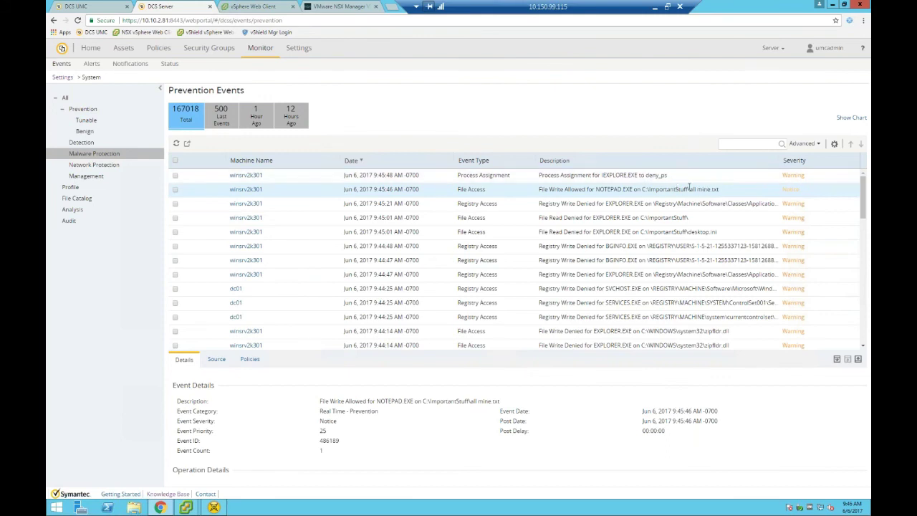
left_click(214, 361)
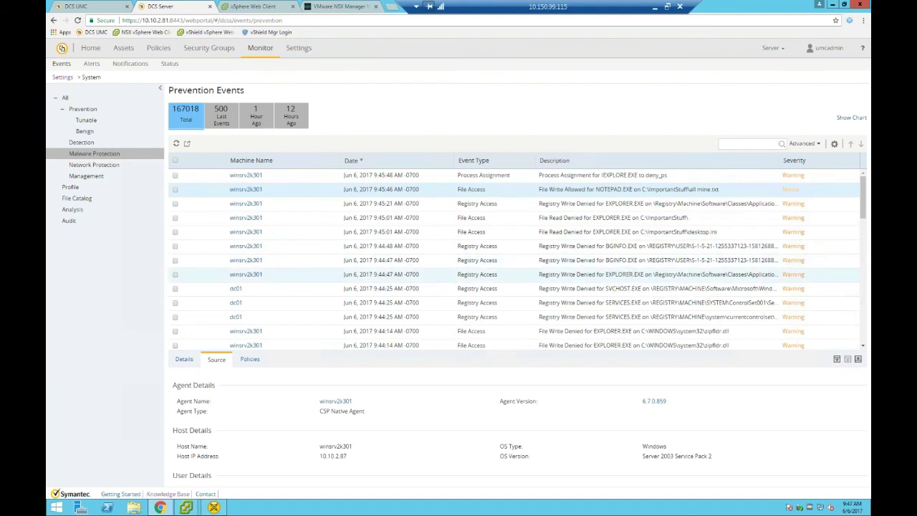
Step: Mark the IEXPLORE.EXE process assignment event to see its available actions, and reload the Prevention events list
left_click(175, 175)
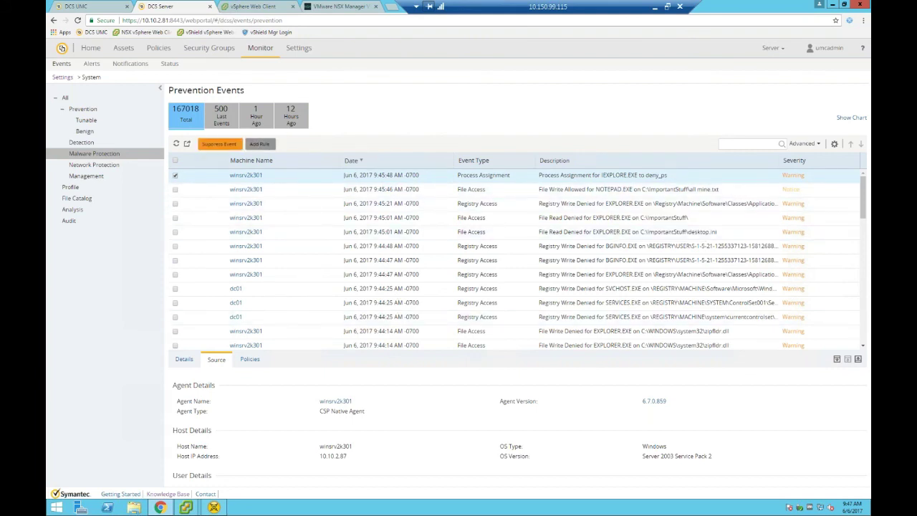
left_click(83, 111)
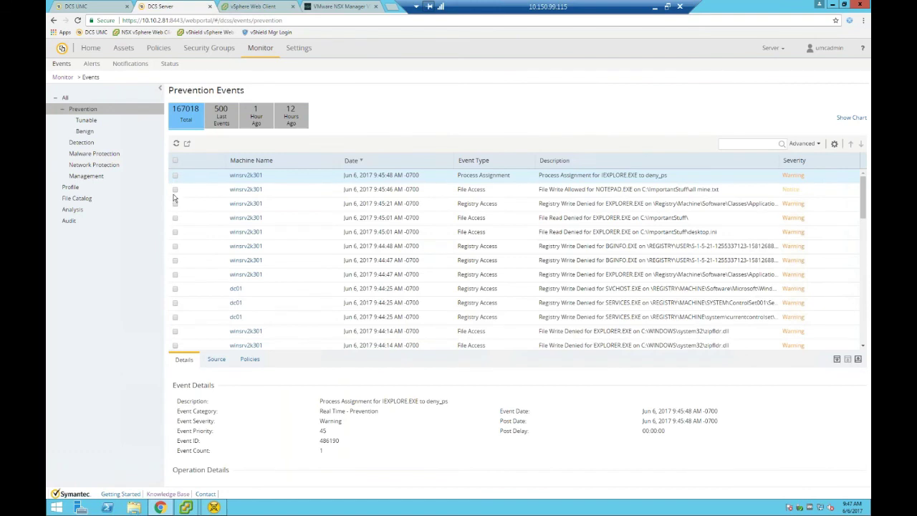
left_click(82, 144)
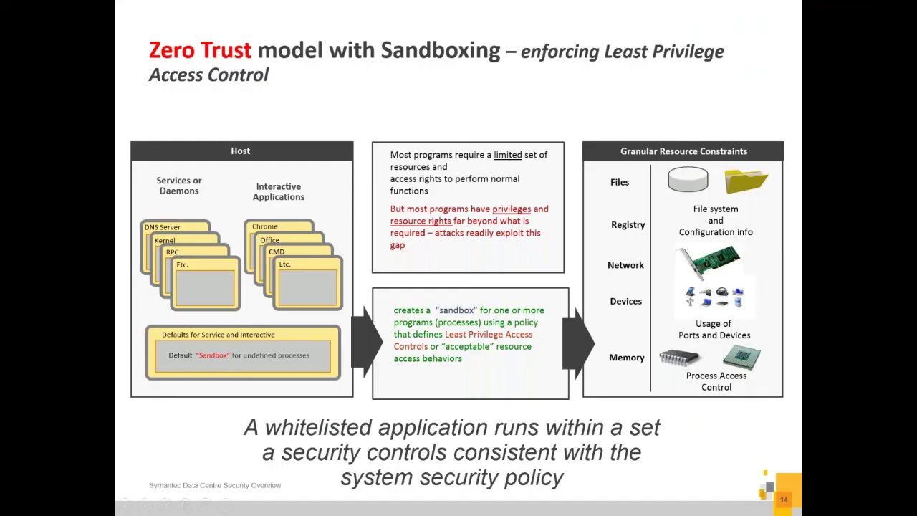
left_click(492, 187)
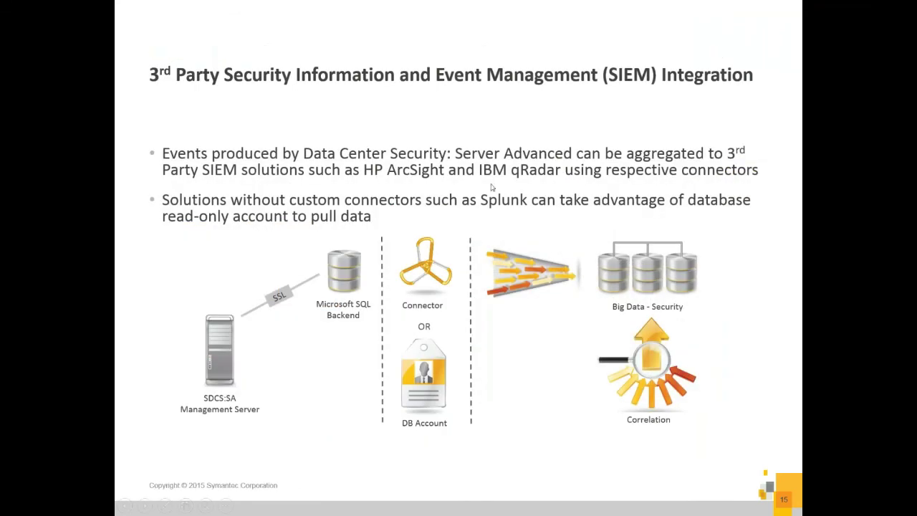